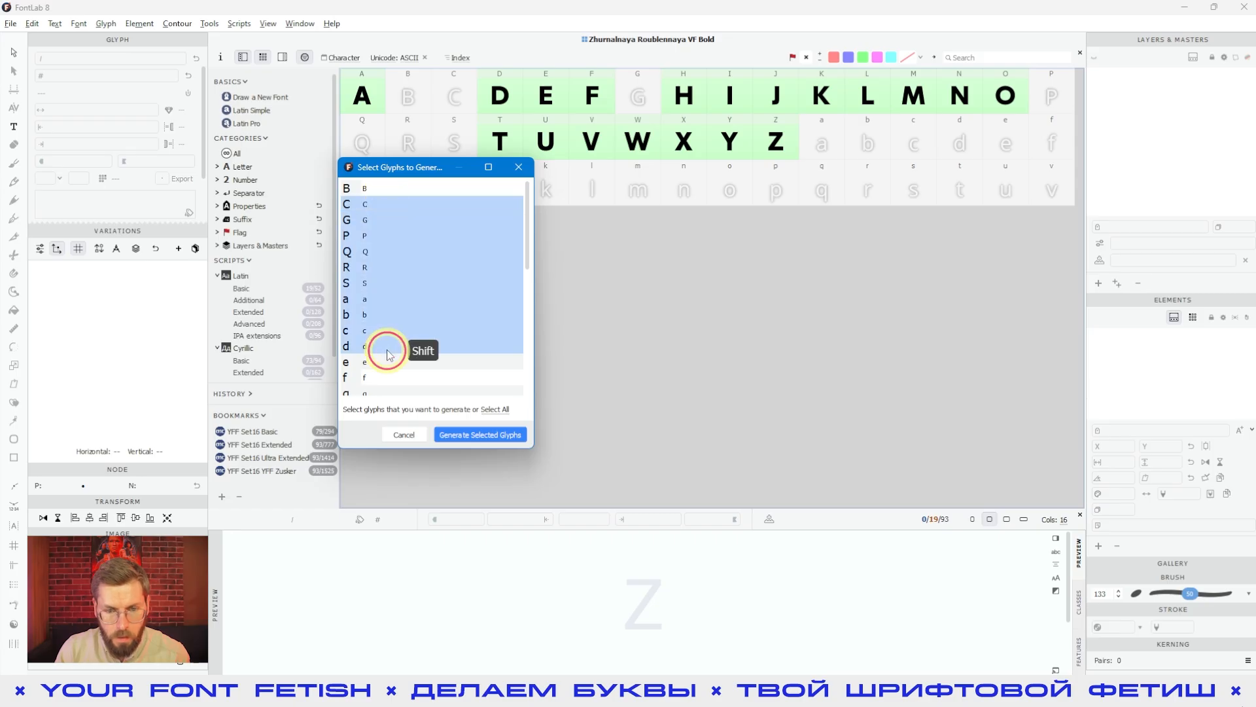
Step: Close the Select Glyphs to Generate dialog and create the placeholder glyphs k through o in the Basic Latin set
left_click(404, 435)
left_click(583, 185)
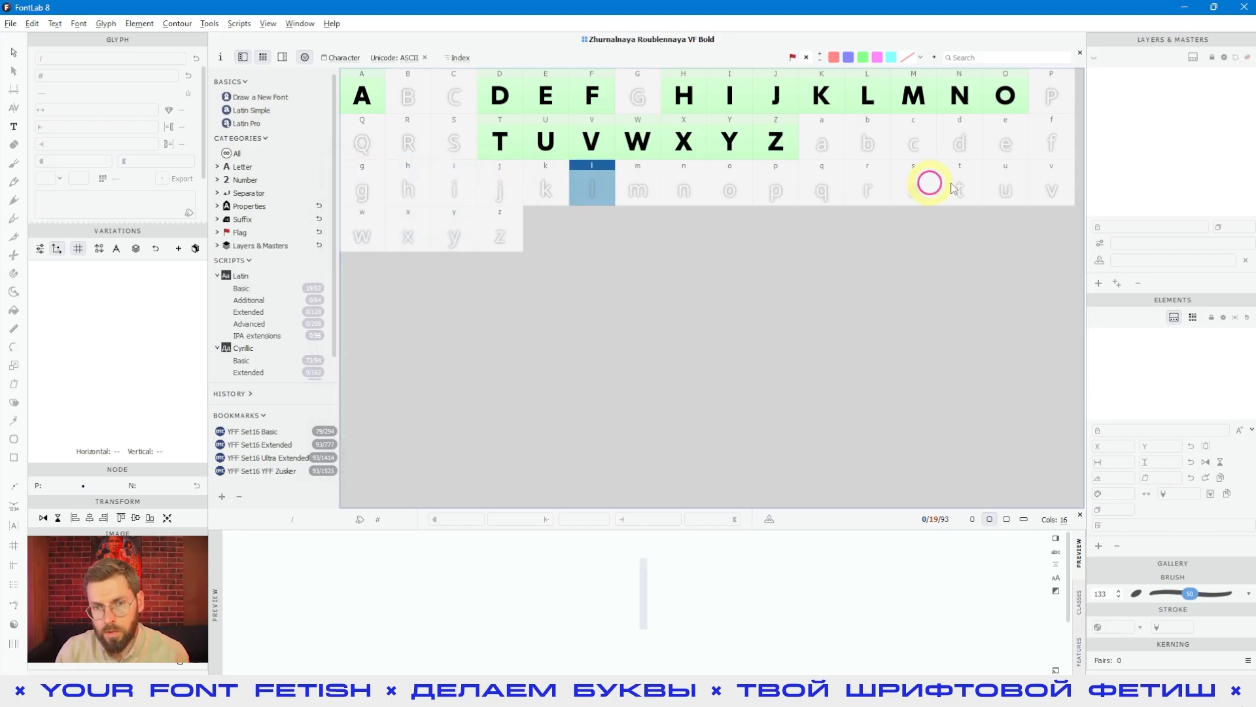
left_click_drag(556, 188, 751, 186)
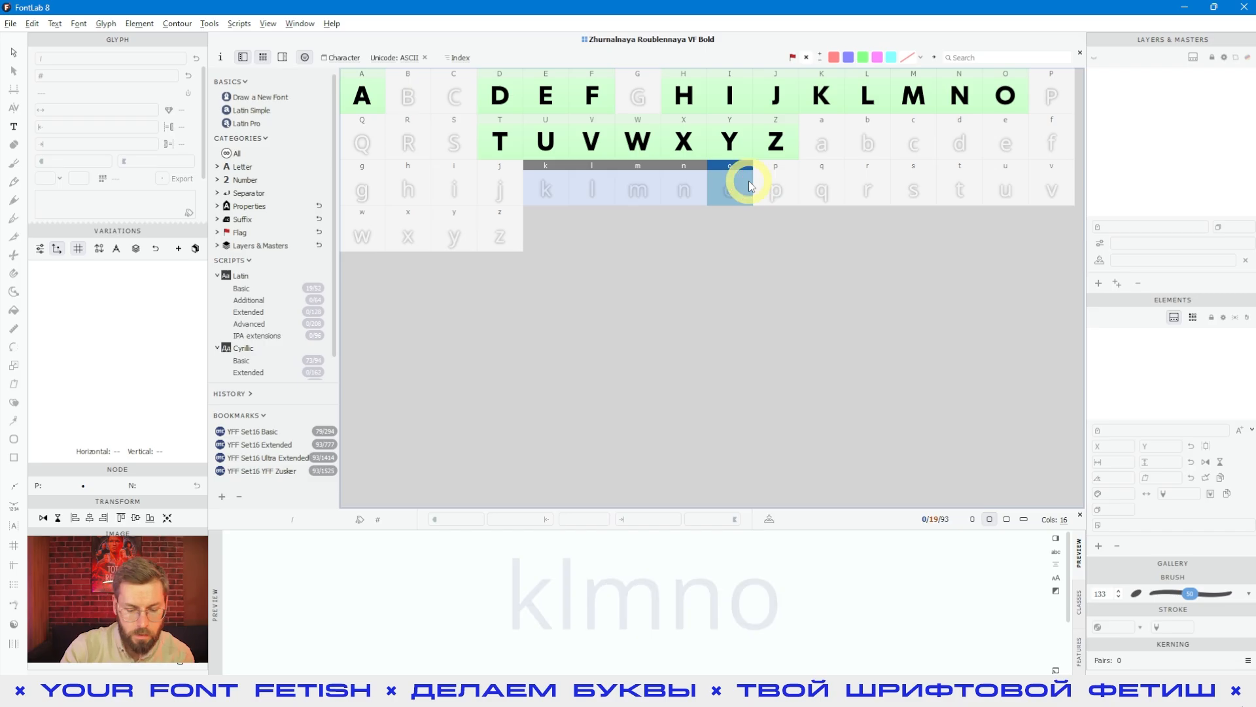
key("Return")
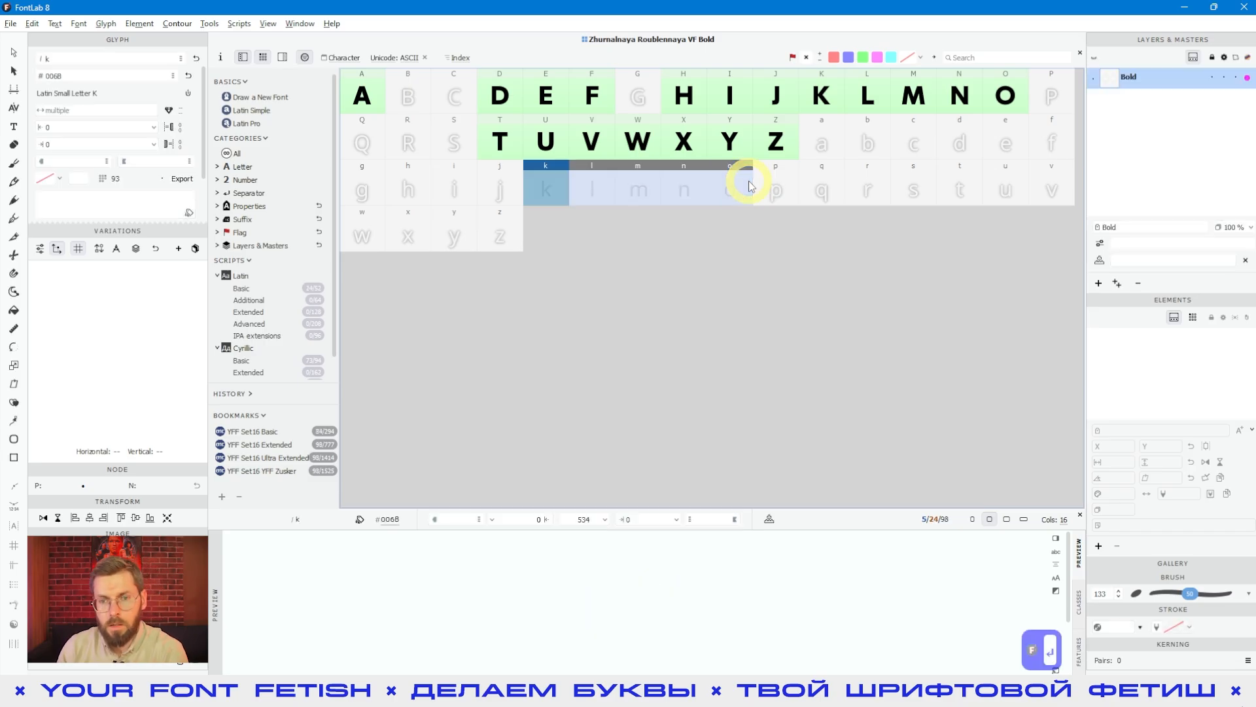
left_click(827, 195)
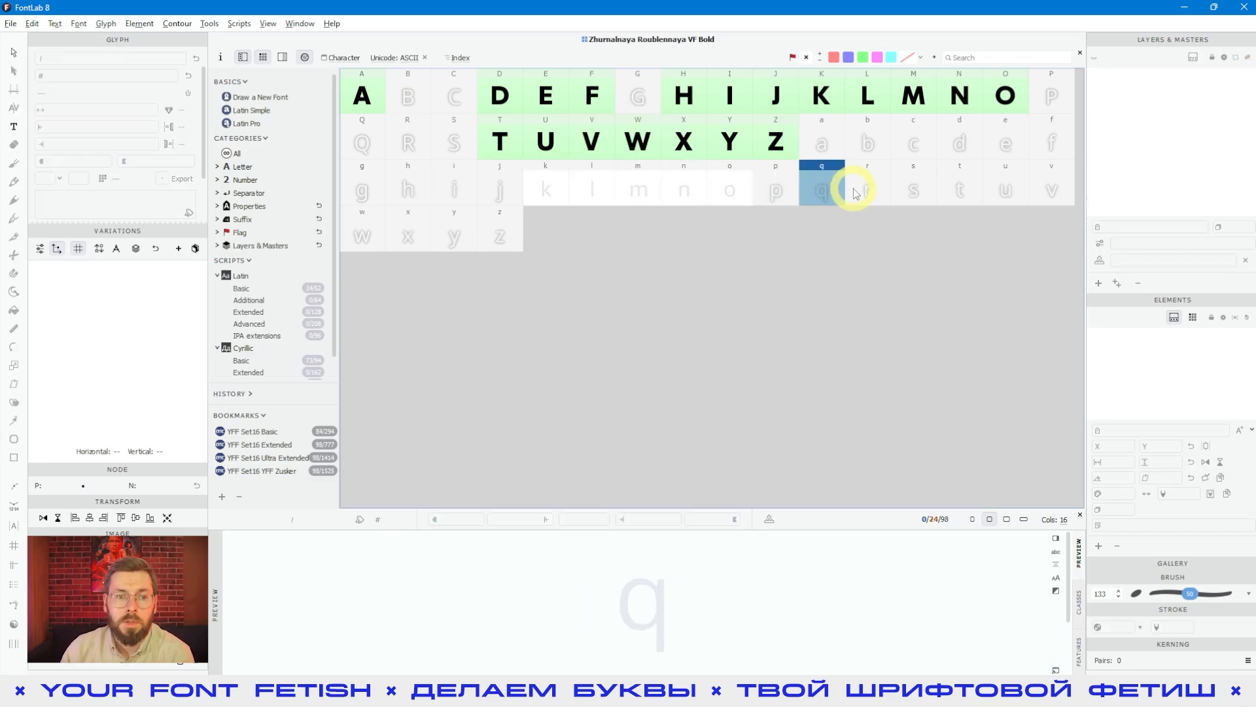
Step: Browse the Extended, Advanced, IPA extensions and Additional Latin sets to examine which glyph placeholders each one offers
left_click(248, 312)
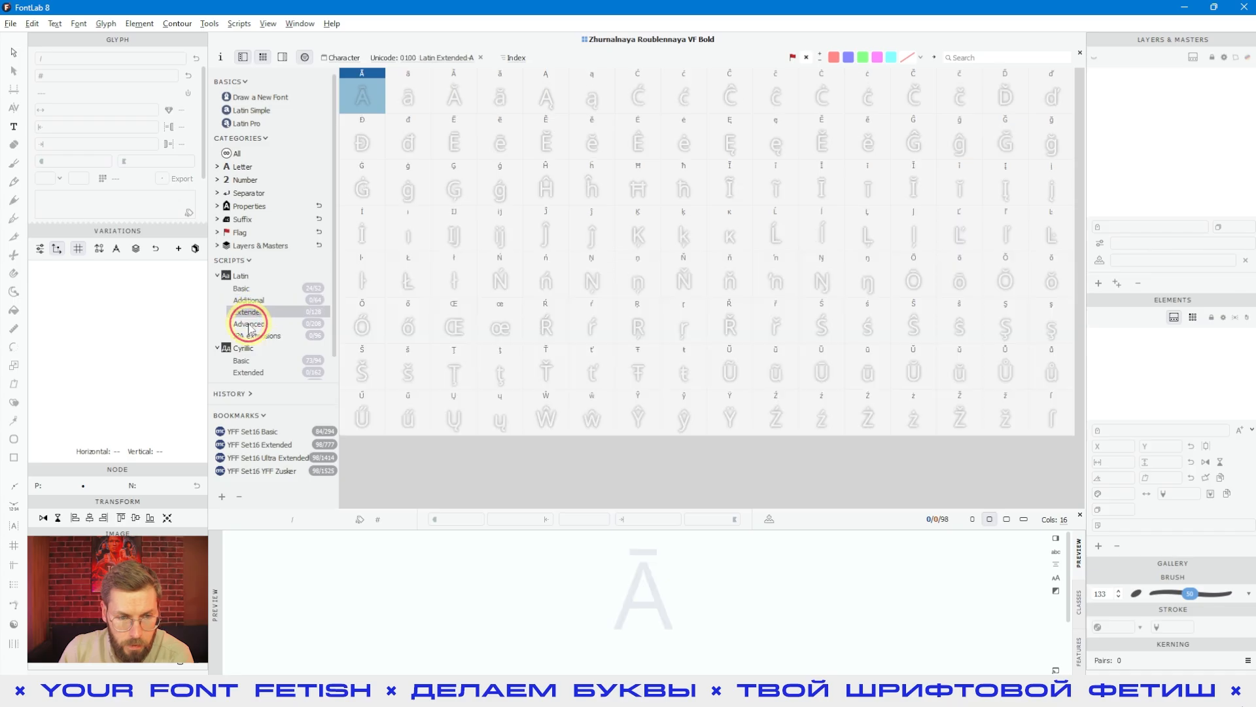
left_click(249, 325)
left_click(250, 336)
left_click(245, 312)
left_click(252, 299)
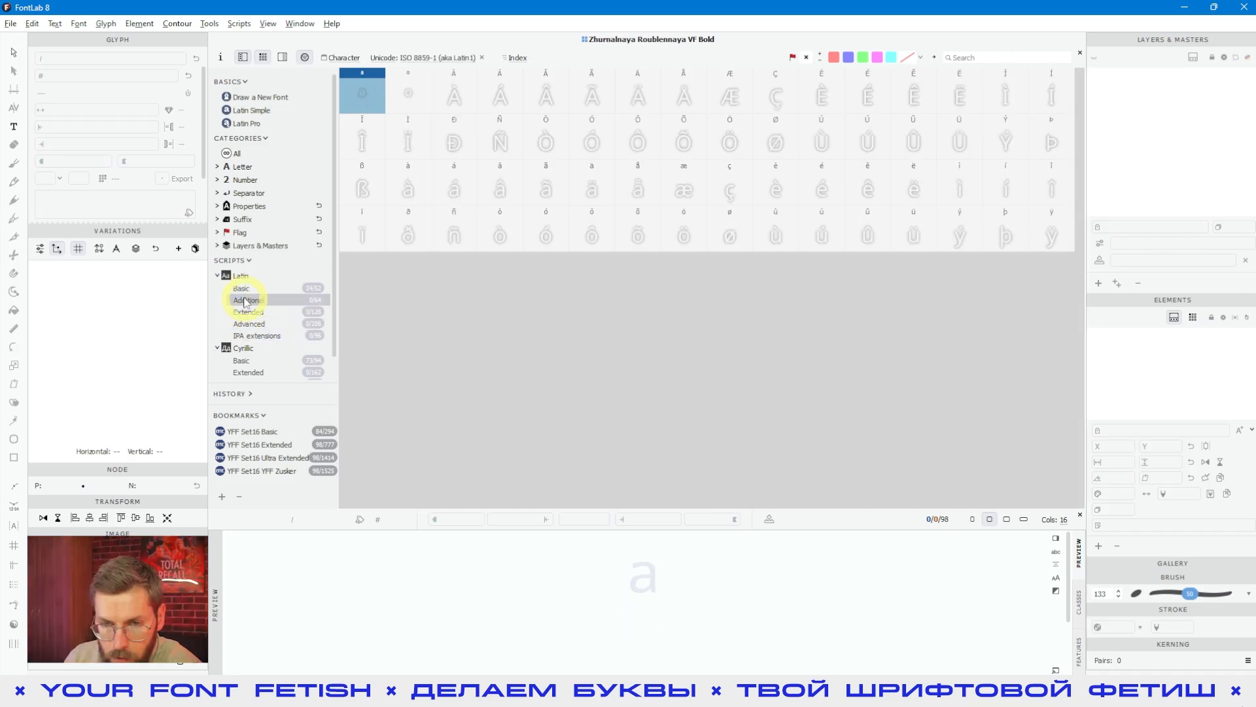
left_click(264, 325)
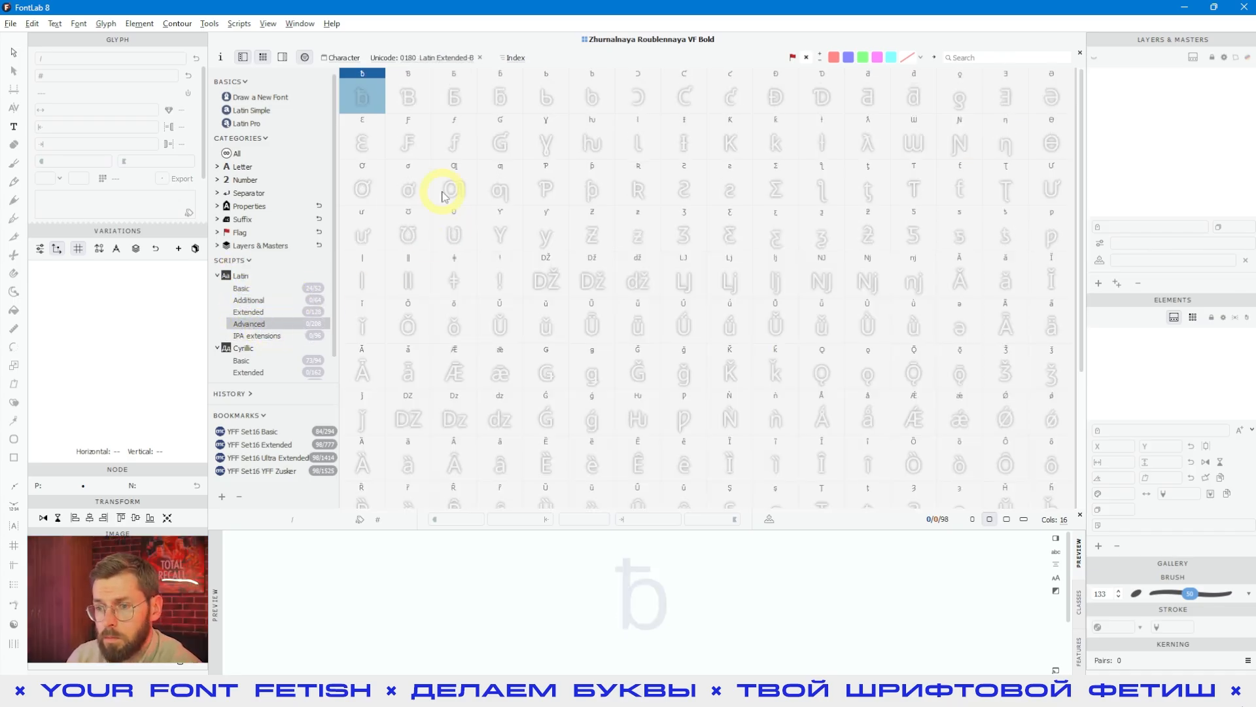
left_click(450, 232)
left_click(547, 222)
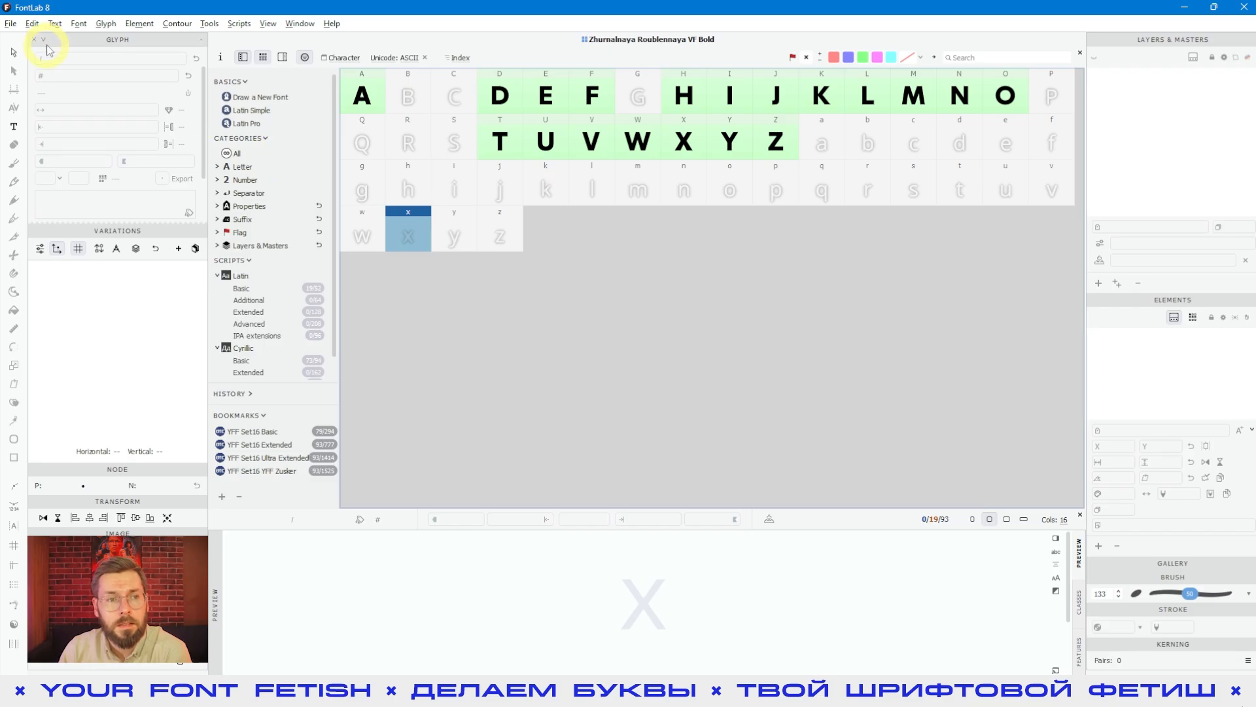
Step: Open the Add Glyphs from Catalog dialog and browse its modifier letter, mark, number and separator categories
left_click(78, 23)
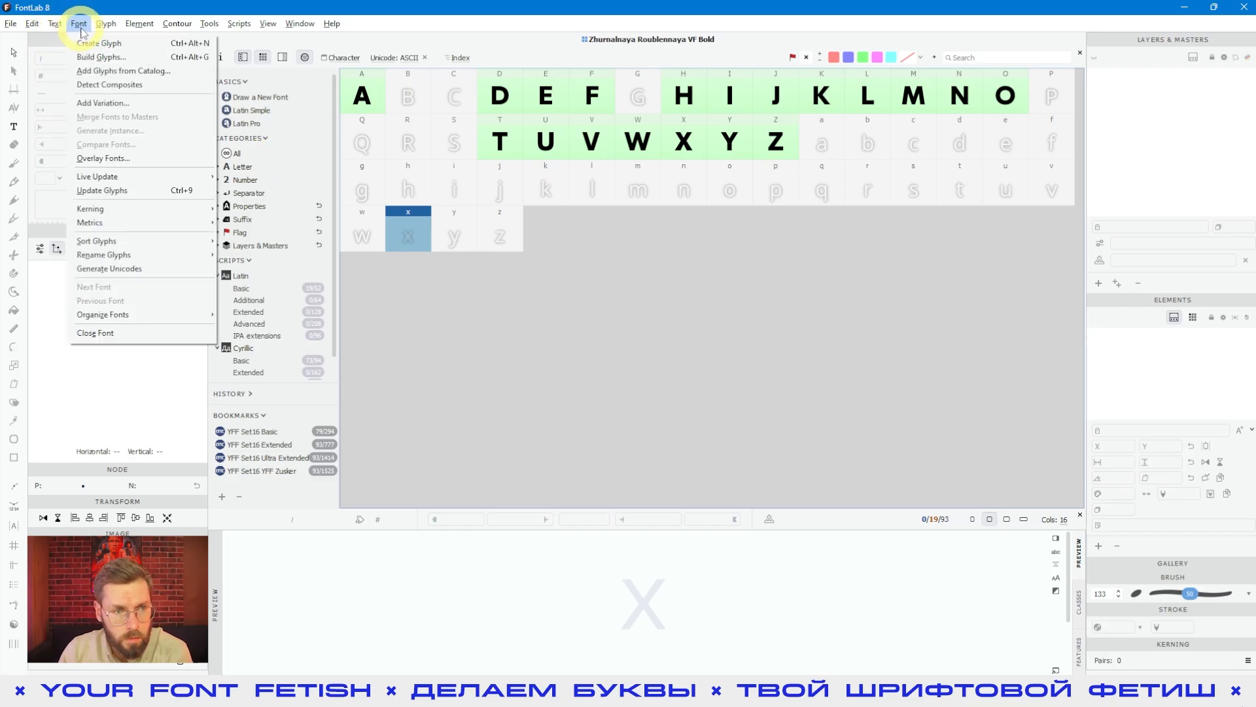
left_click(119, 70)
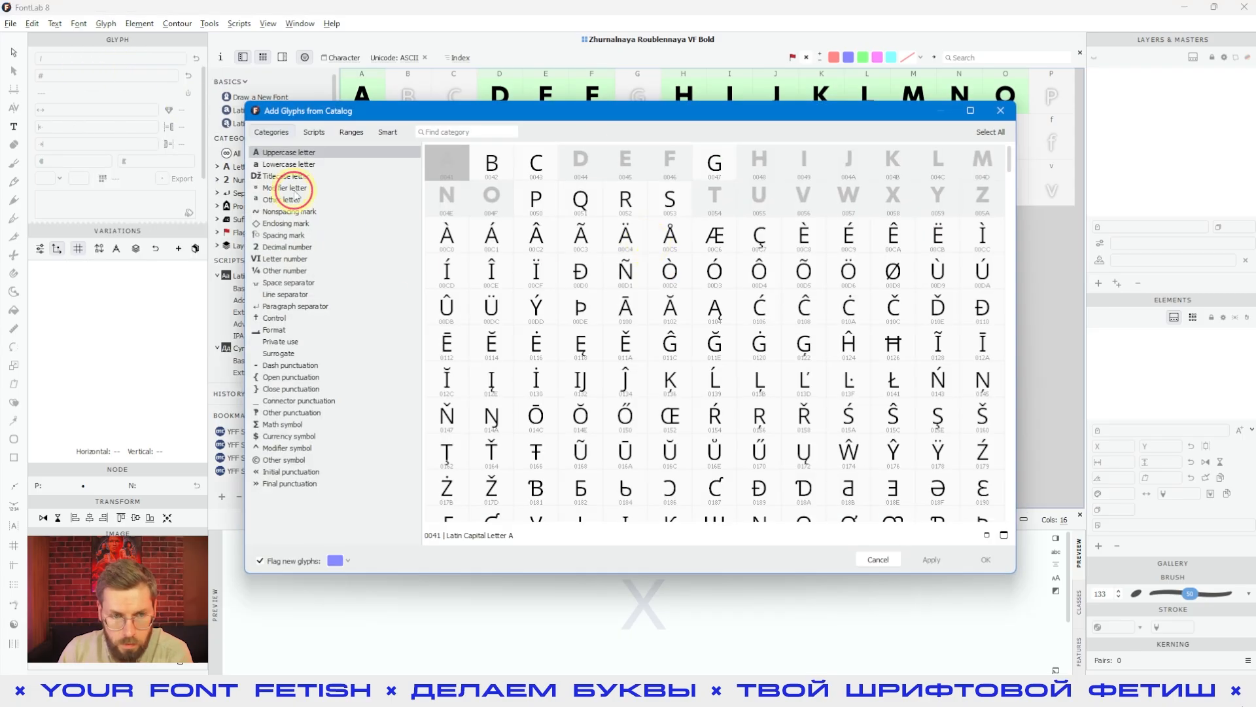
left_click(294, 189)
left_click(291, 235)
left_click(288, 259)
left_click(291, 305)
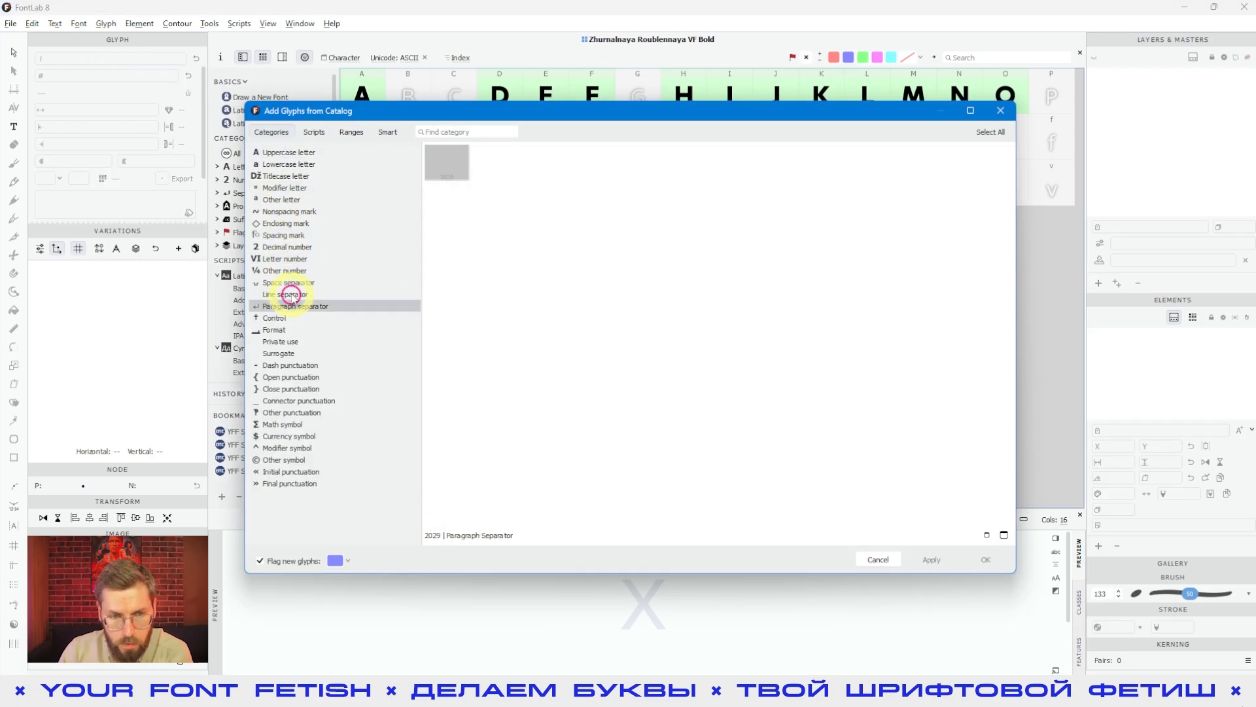
left_click(293, 270)
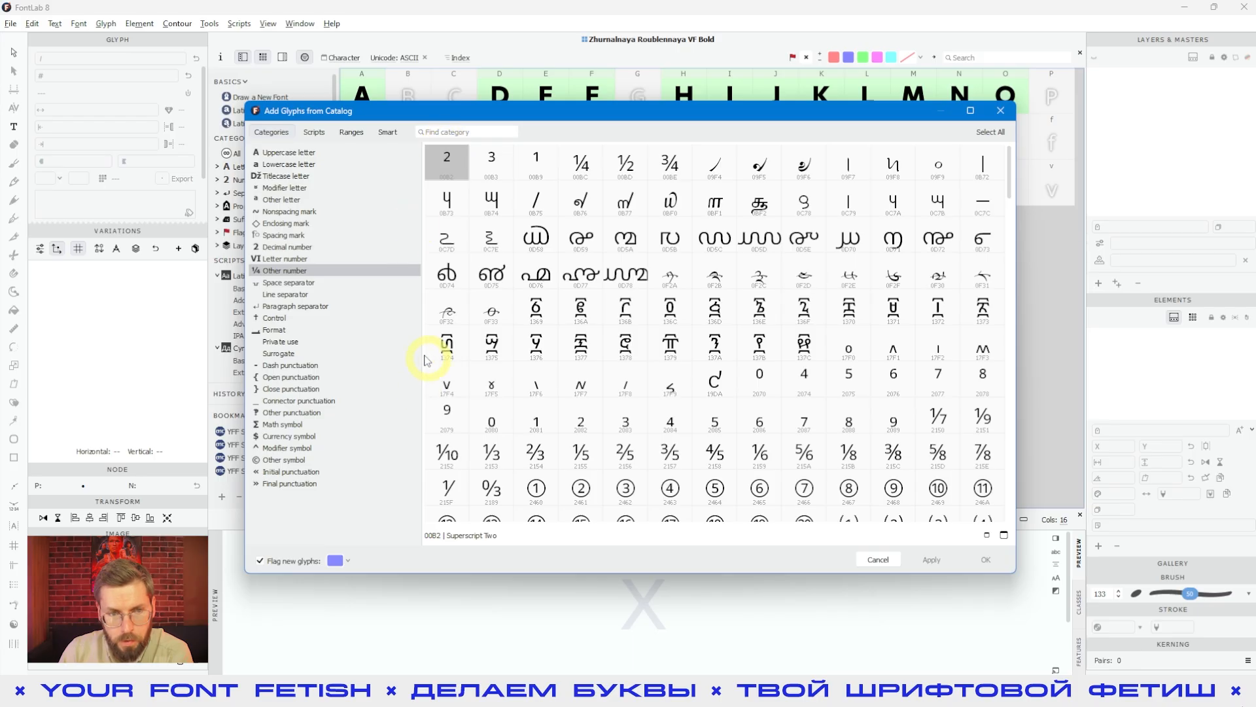
left_click(447, 131)
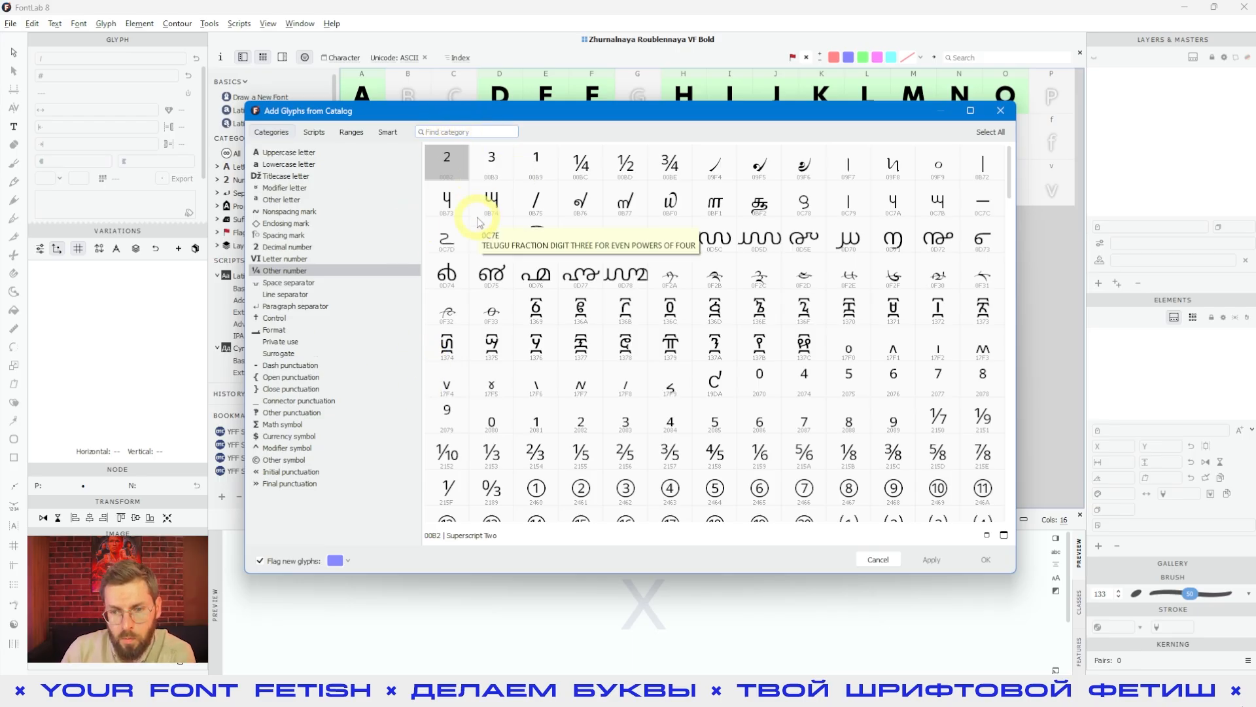
left_click(491, 234)
Step: Examine the Uppercase letter category from beginning to end, checking which letters the font has and which are available
left_click(288, 164)
left_click(288, 151)
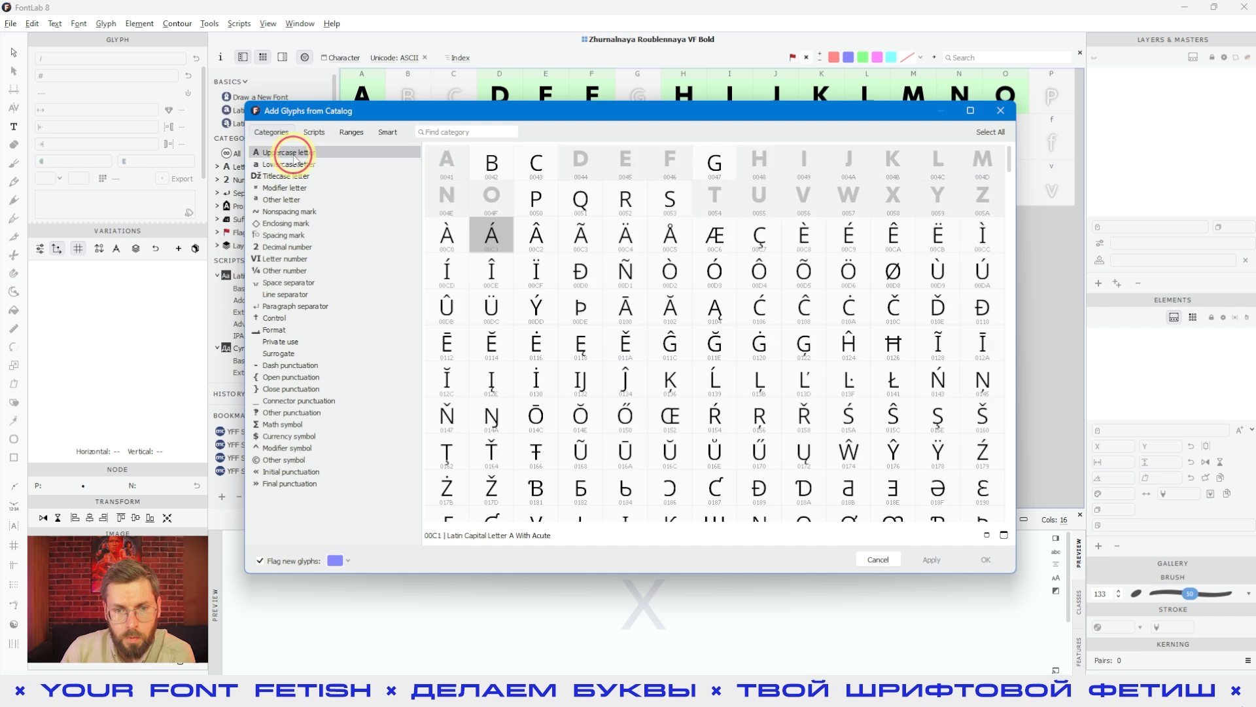
left_click(449, 198)
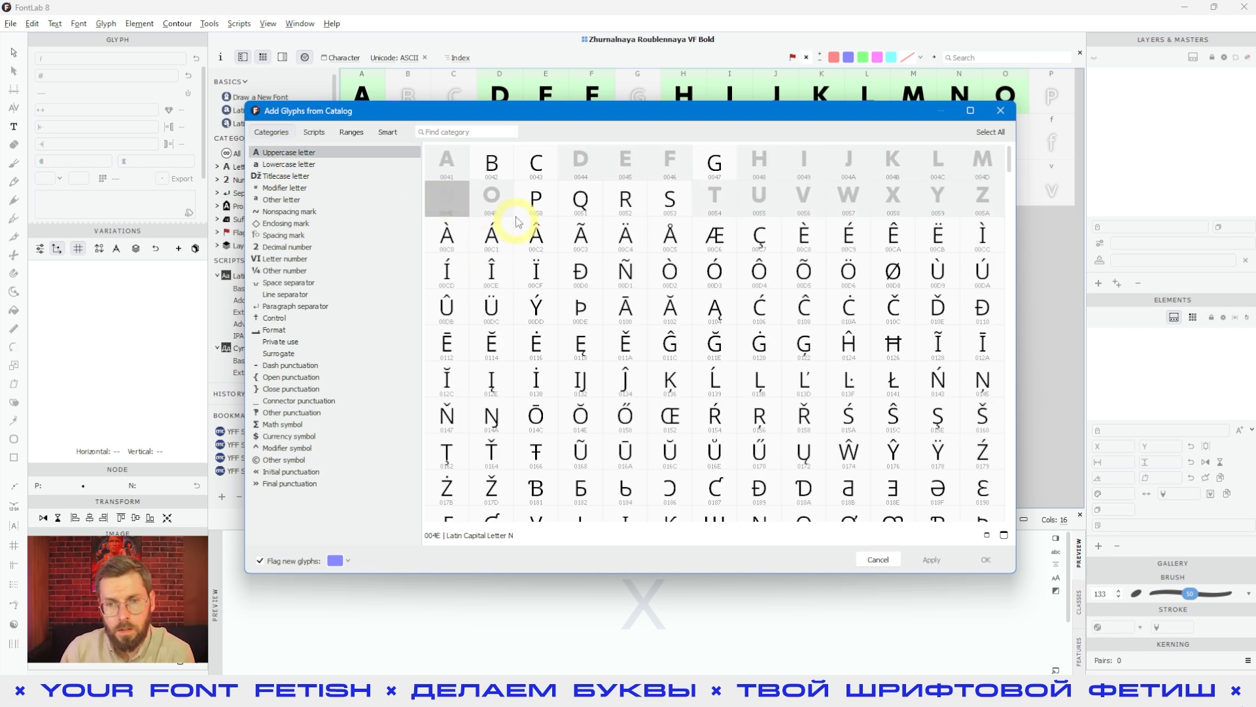
left_click(584, 170)
left_click(661, 163)
left_click(718, 199)
left_click(805, 199)
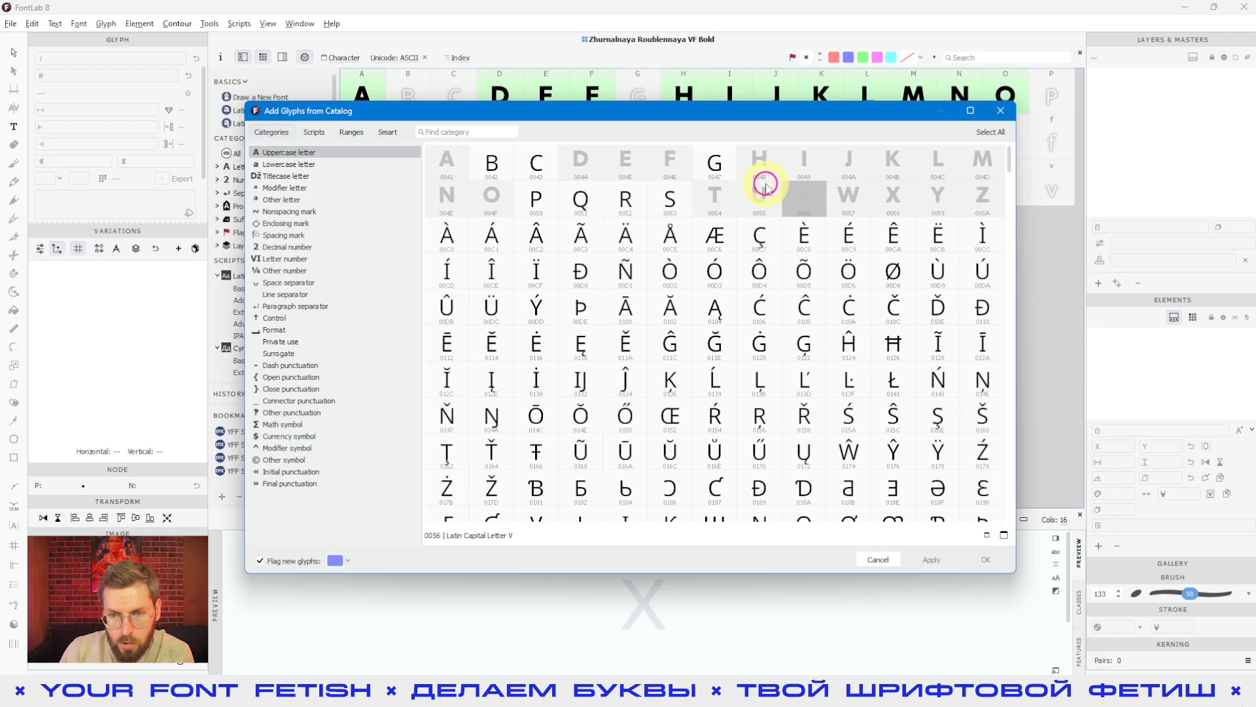
left_click(718, 198)
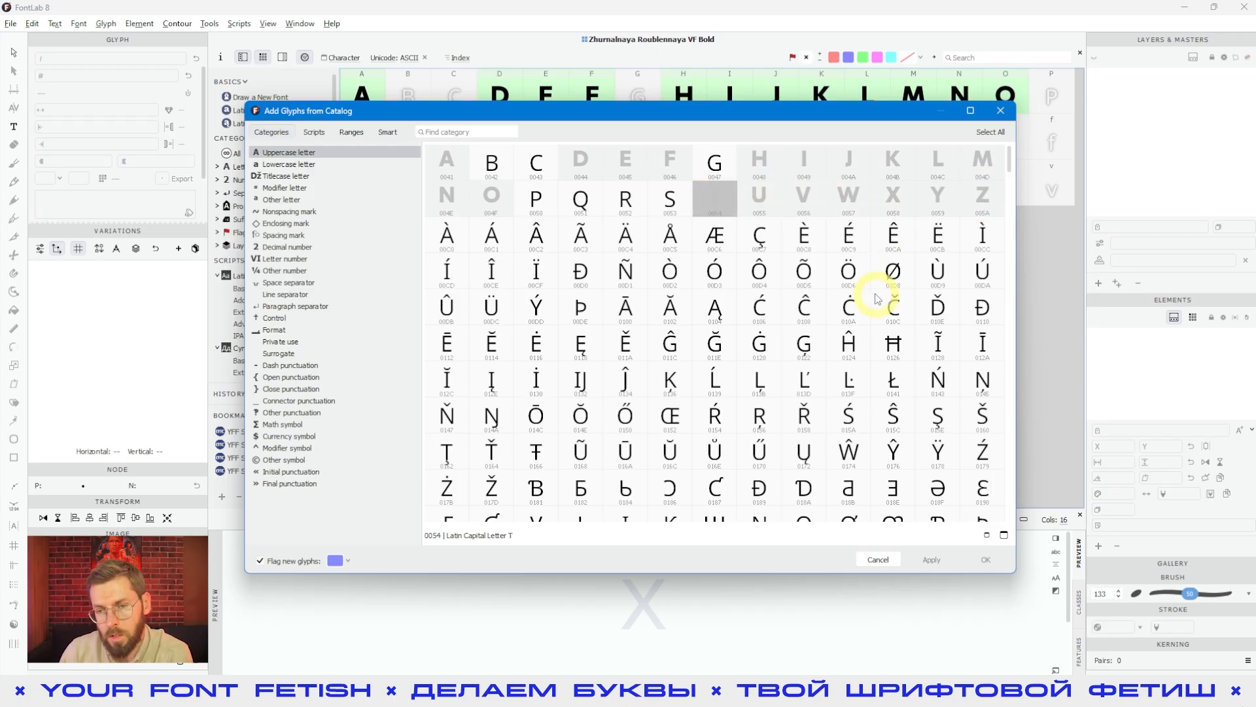
left_click(713, 270)
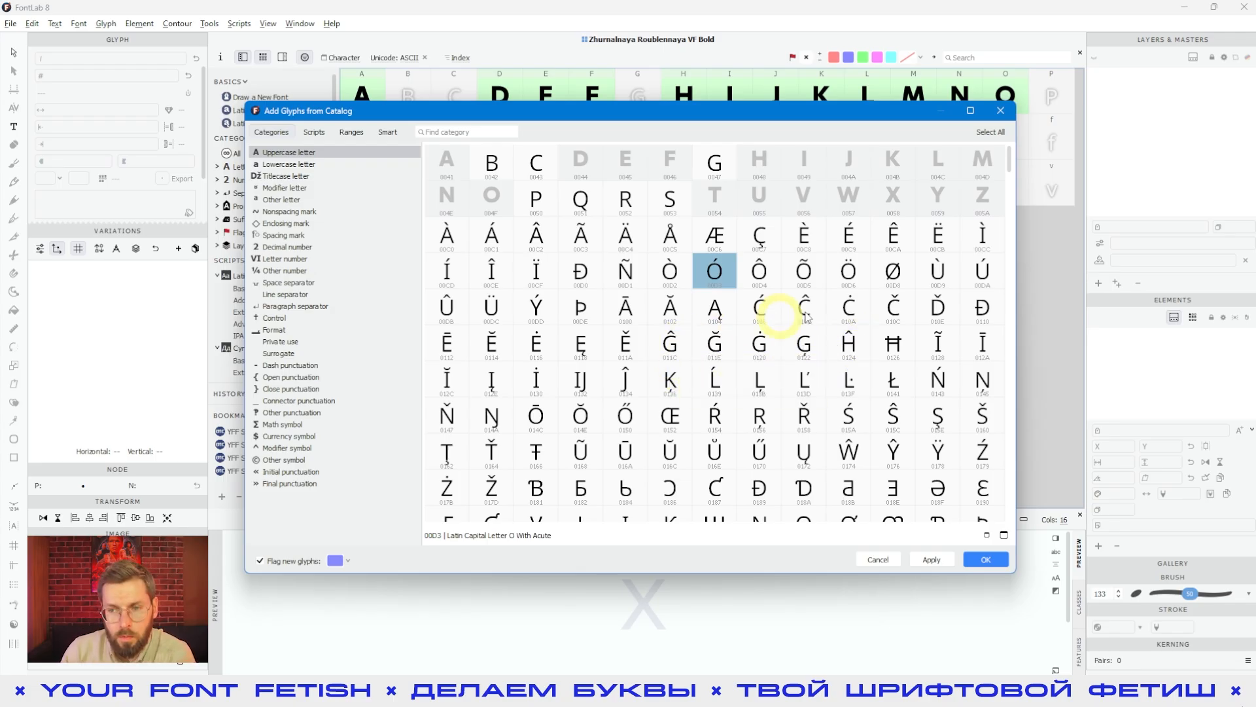
scroll(982, 191, "down", 3)
left_click(1004, 189)
left_click_drag(1006, 188, 1001, 513)
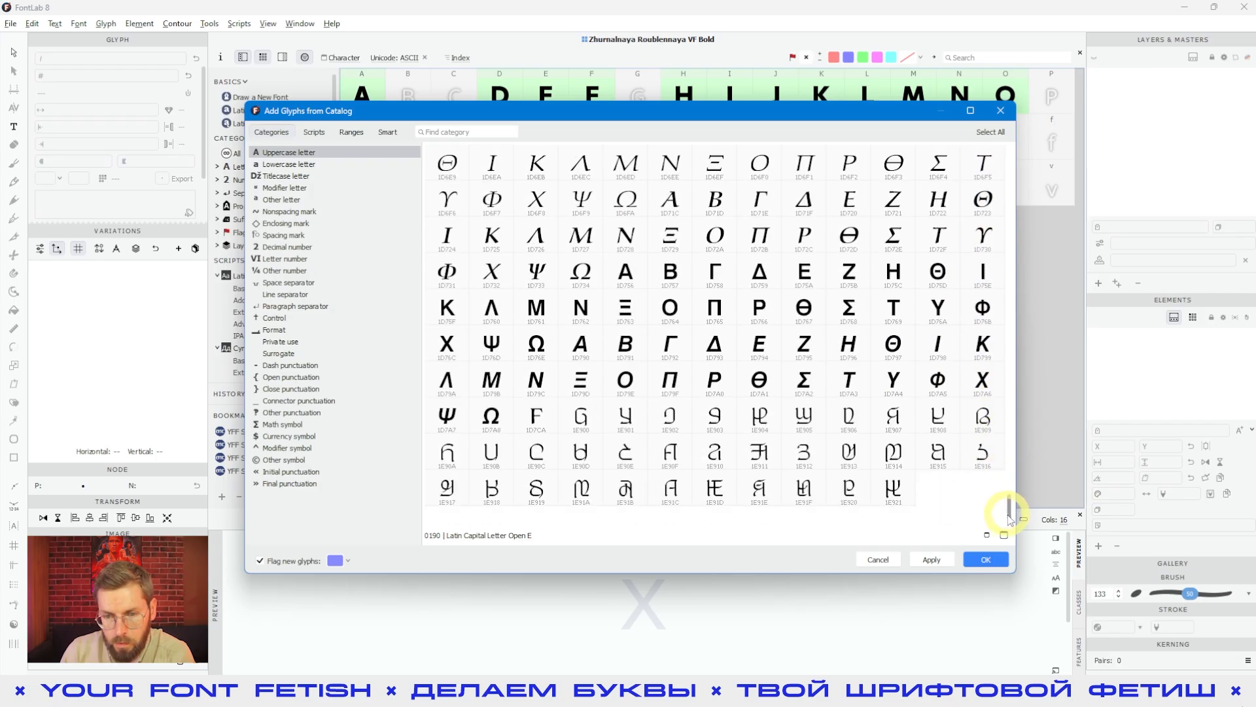
left_click(670, 379)
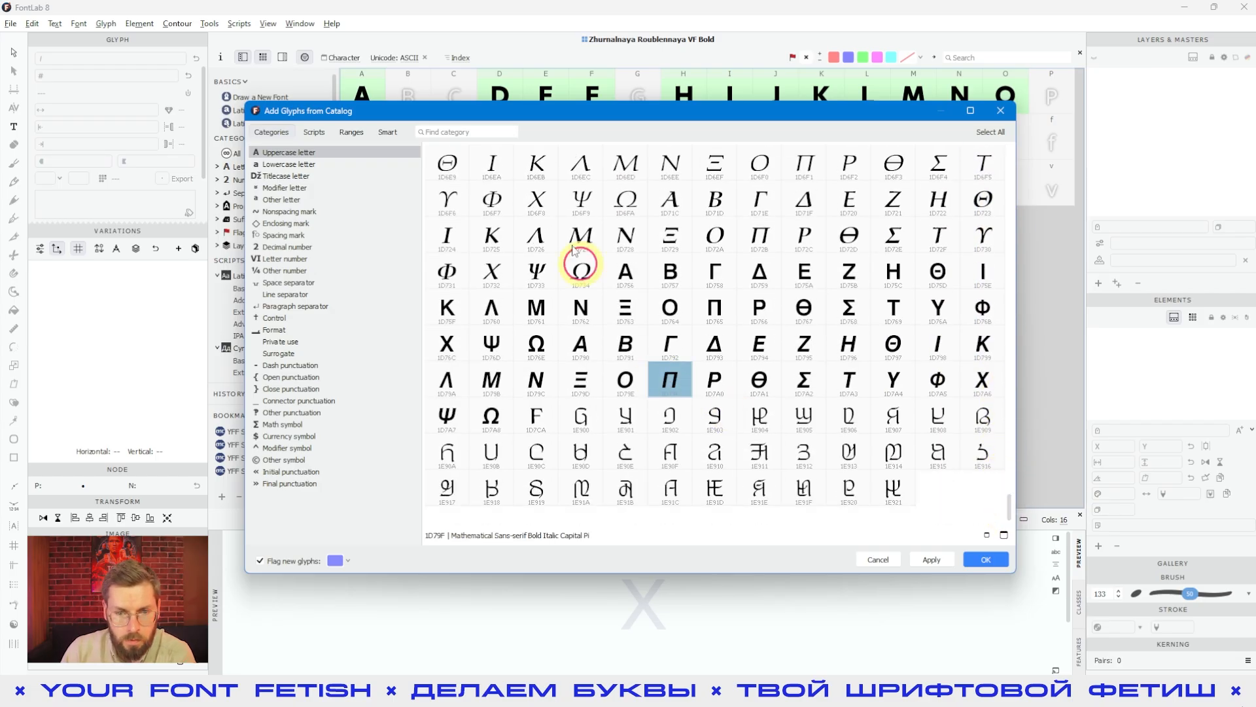
left_click(568, 201)
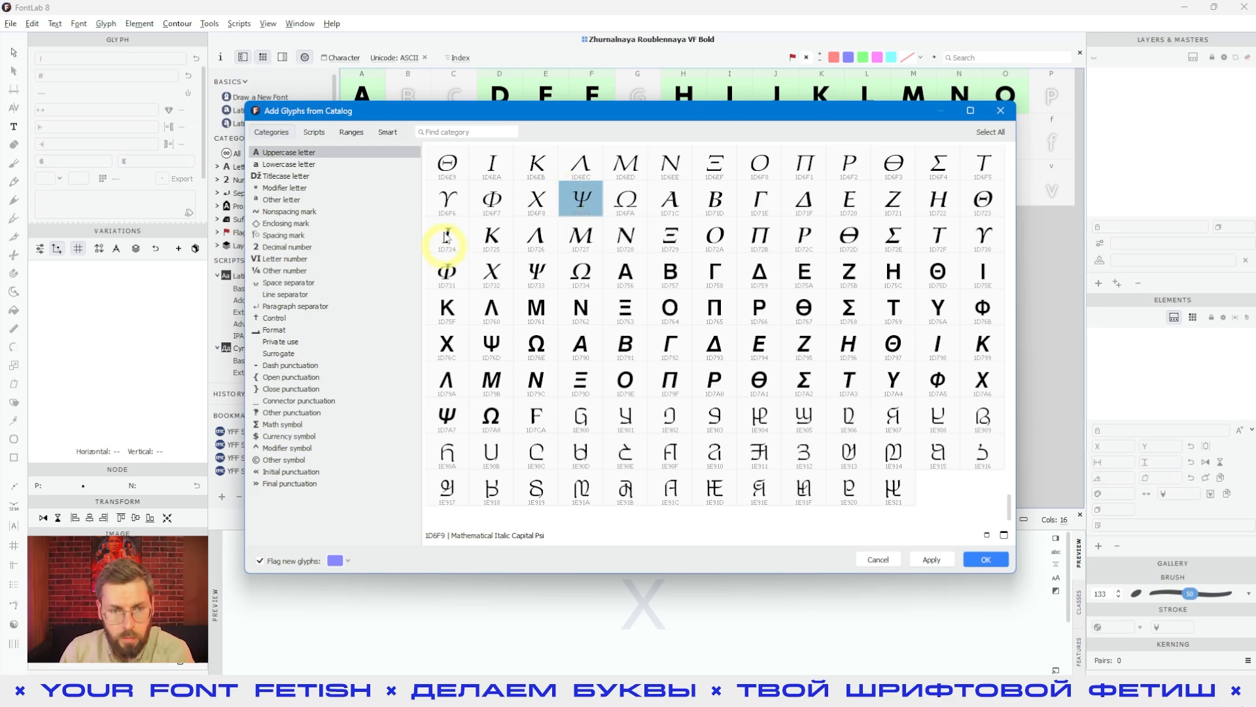
Step: Add the four cuneiform numeric signs 1243D to 12440 from the Letter number category and show the hidden glyphs
left_click(305, 210)
left_click(299, 237)
left_click(294, 271)
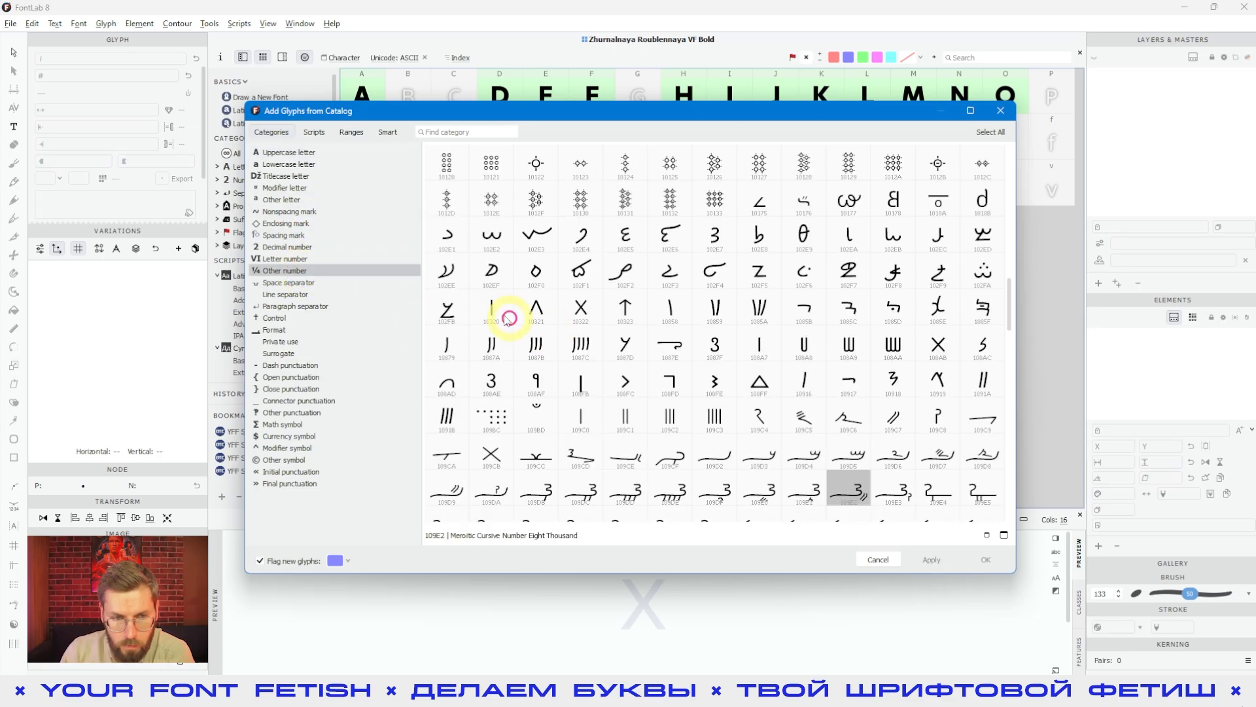
left_click(310, 248)
left_click(293, 258)
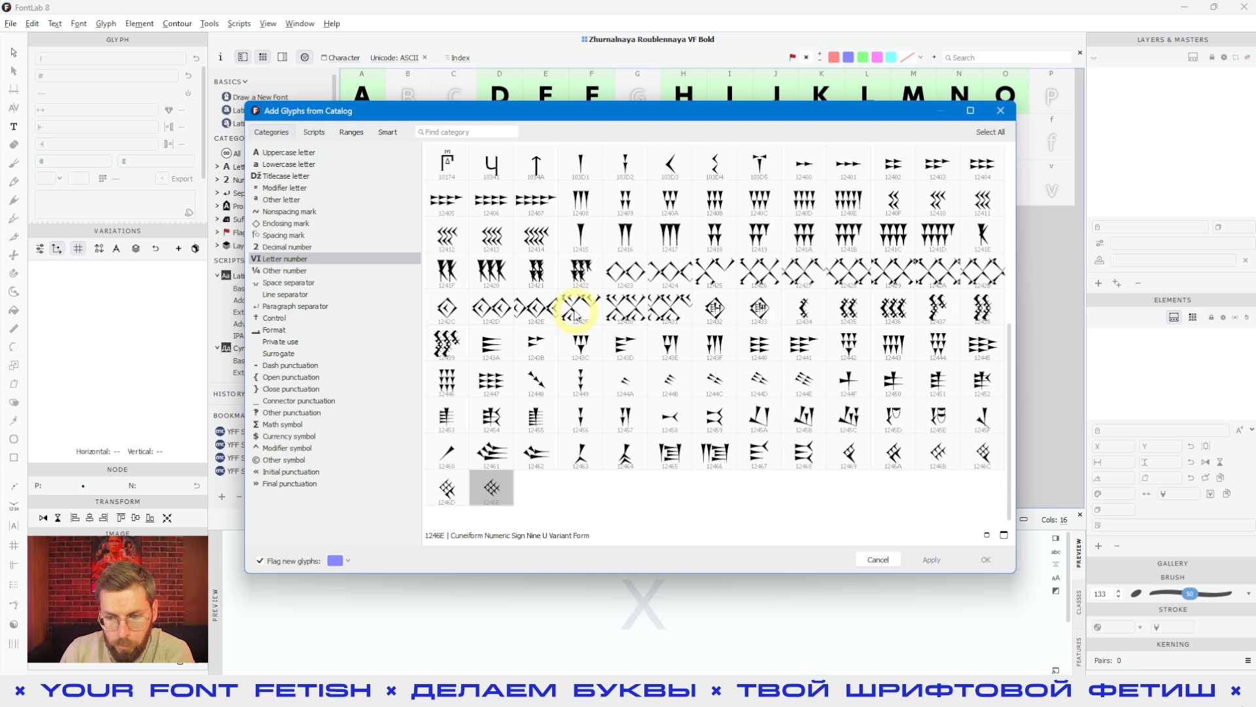
left_click(646, 347)
left_click(756, 341, "shift")
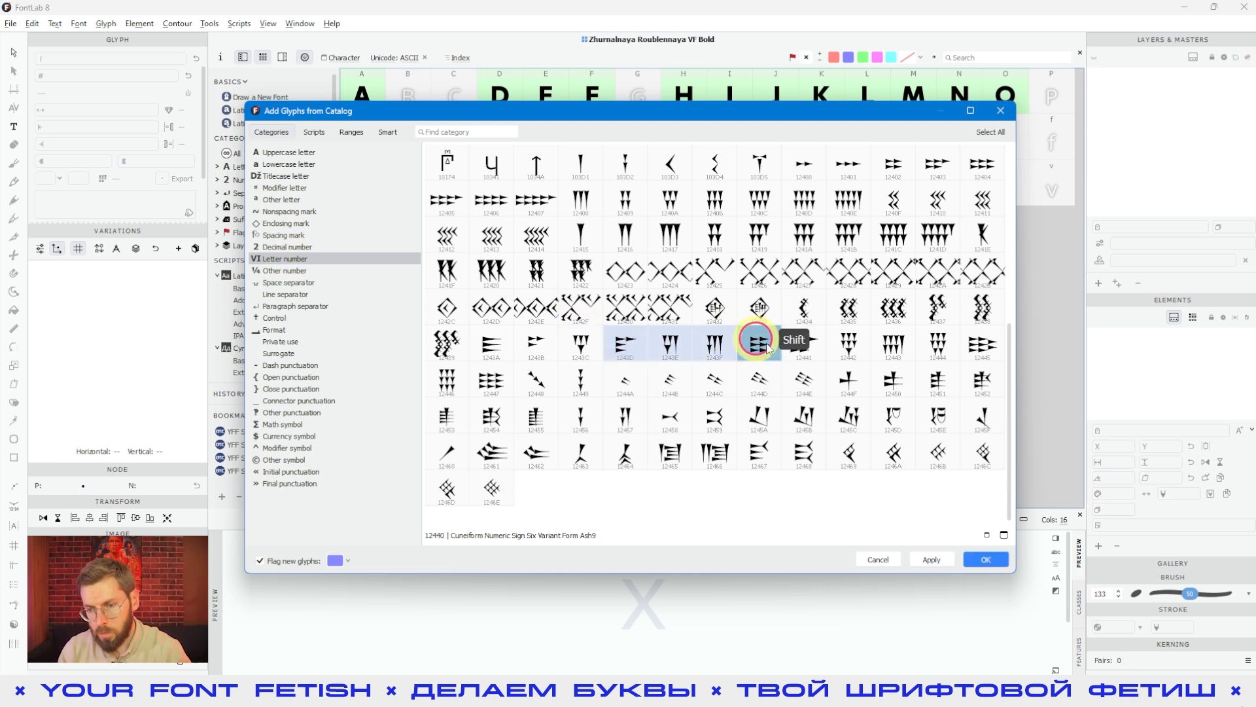
left_click(990, 571)
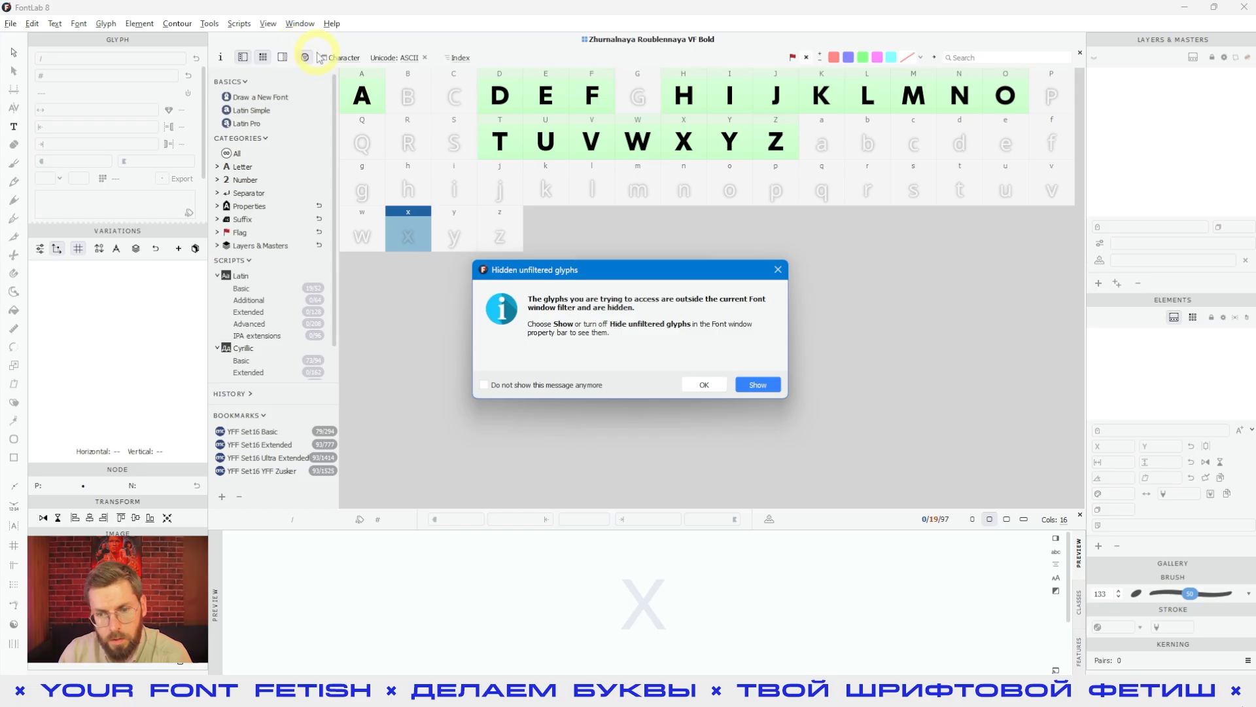
left_click(757, 388)
Step: Toggle Hide unfiltered glyphs on and off to compare the filtered and full glyph views
left_click(833, 367)
left_click(1032, 384)
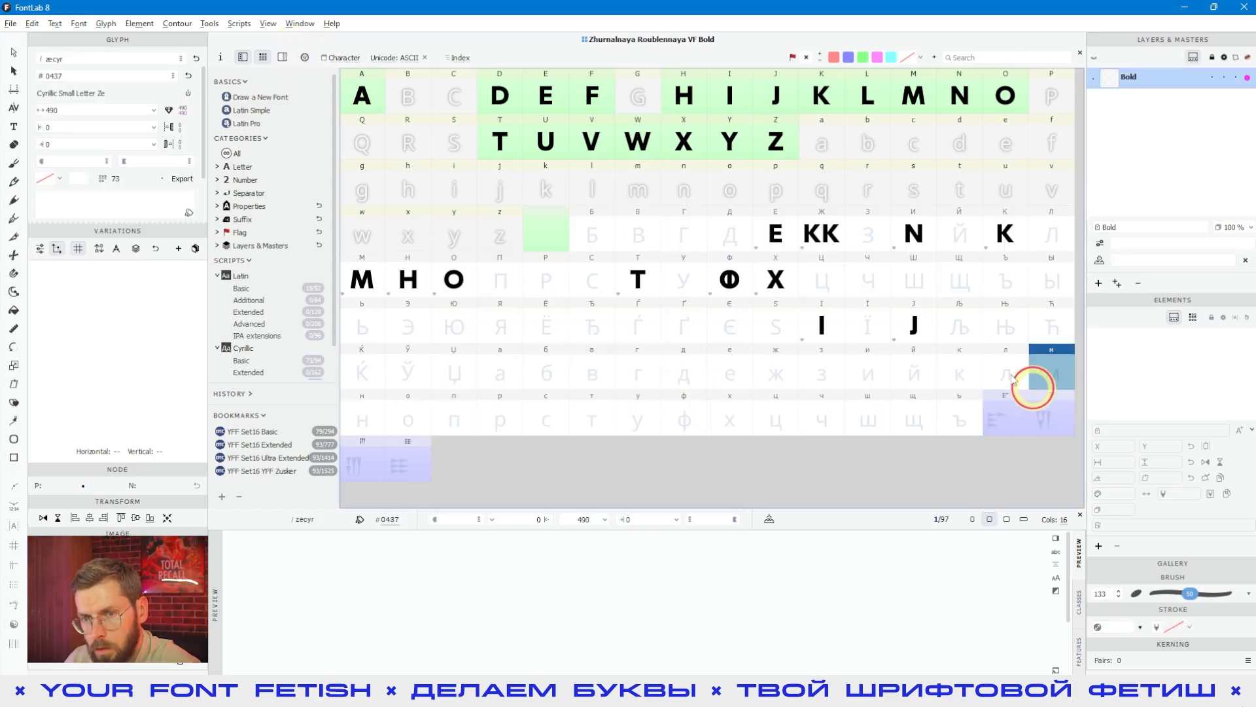
left_click(304, 57)
left_click(305, 57)
left_click(305, 57)
left_click(305, 57)
Step: Inspect the newly added cuneiform glyphs at the end of the font
left_click_drag(976, 399, 384, 468)
left_click(371, 466)
left_click(440, 465)
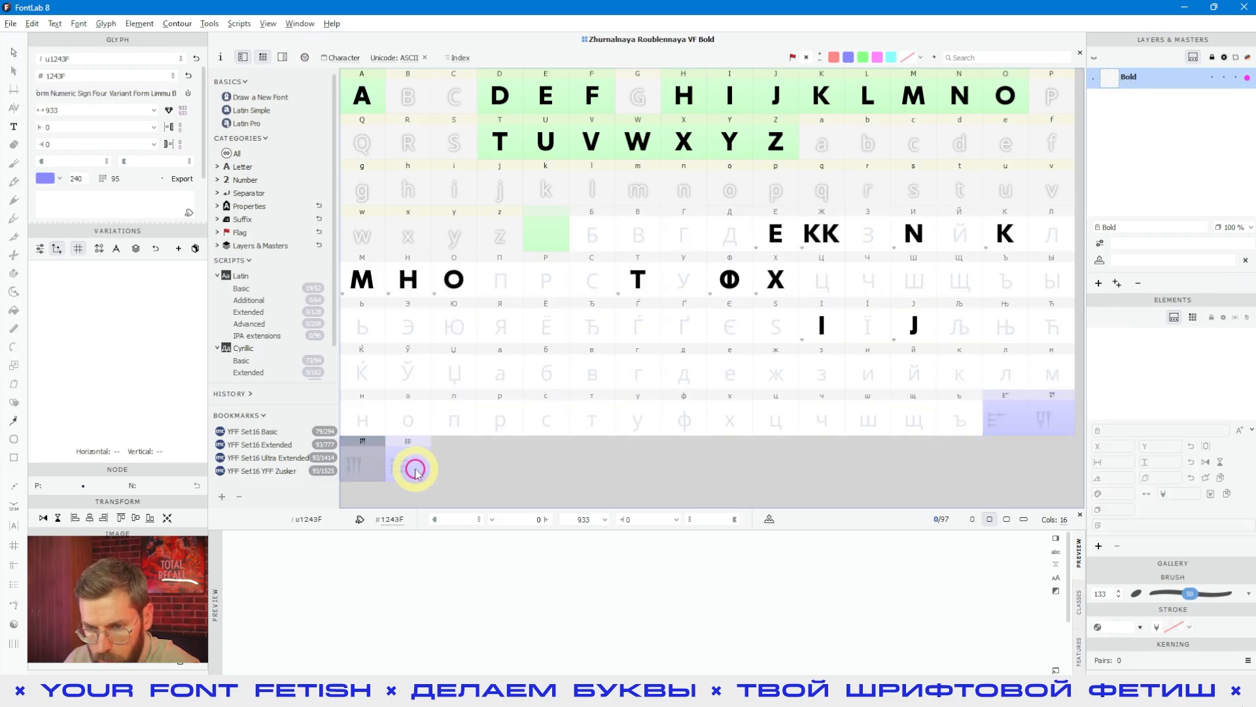
left_click(415, 469)
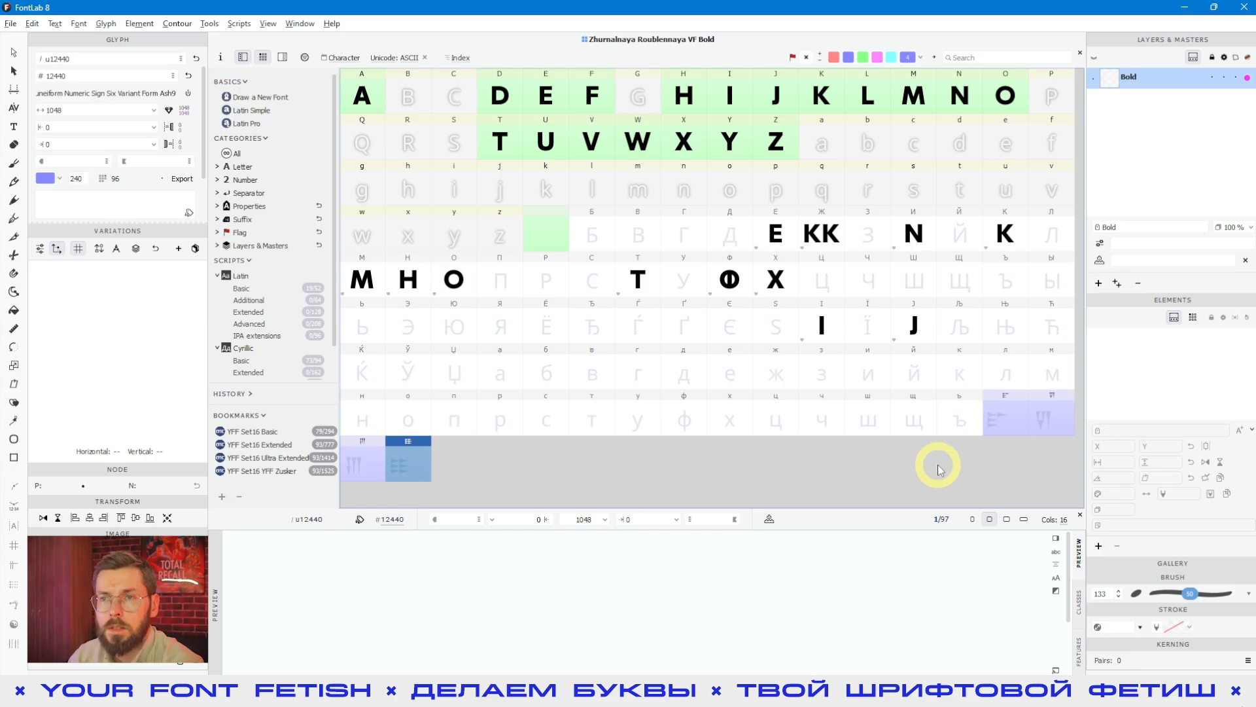
left_click(638, 370)
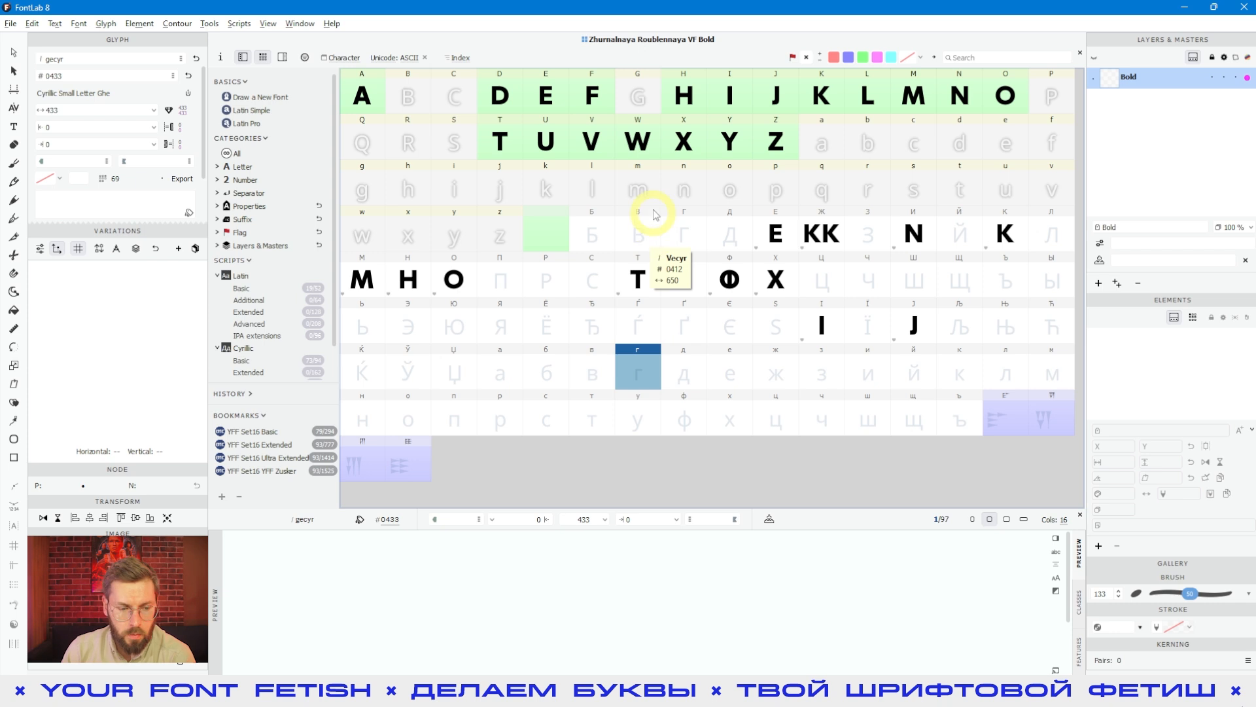
Step: Switch to the browser and look through the Wikipedia category of extended Latin letters
key("alt+Tab")
left_click(684, 293)
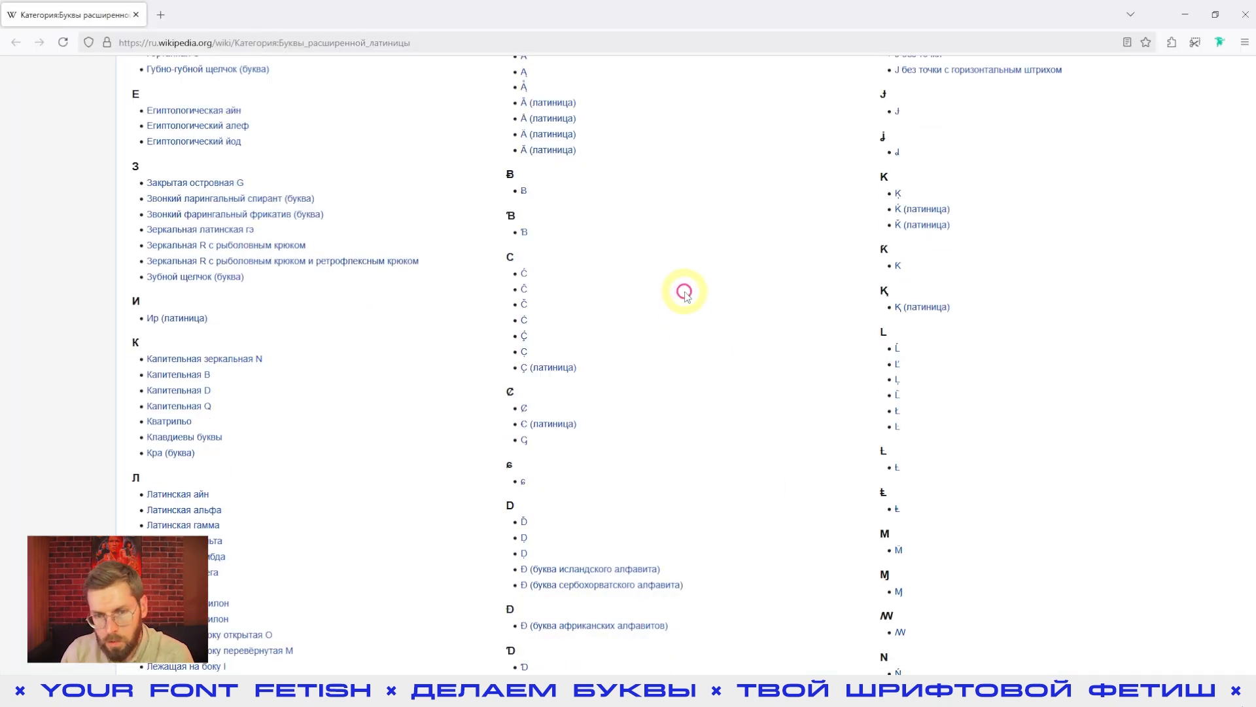
scroll(683, 292, "down", 2)
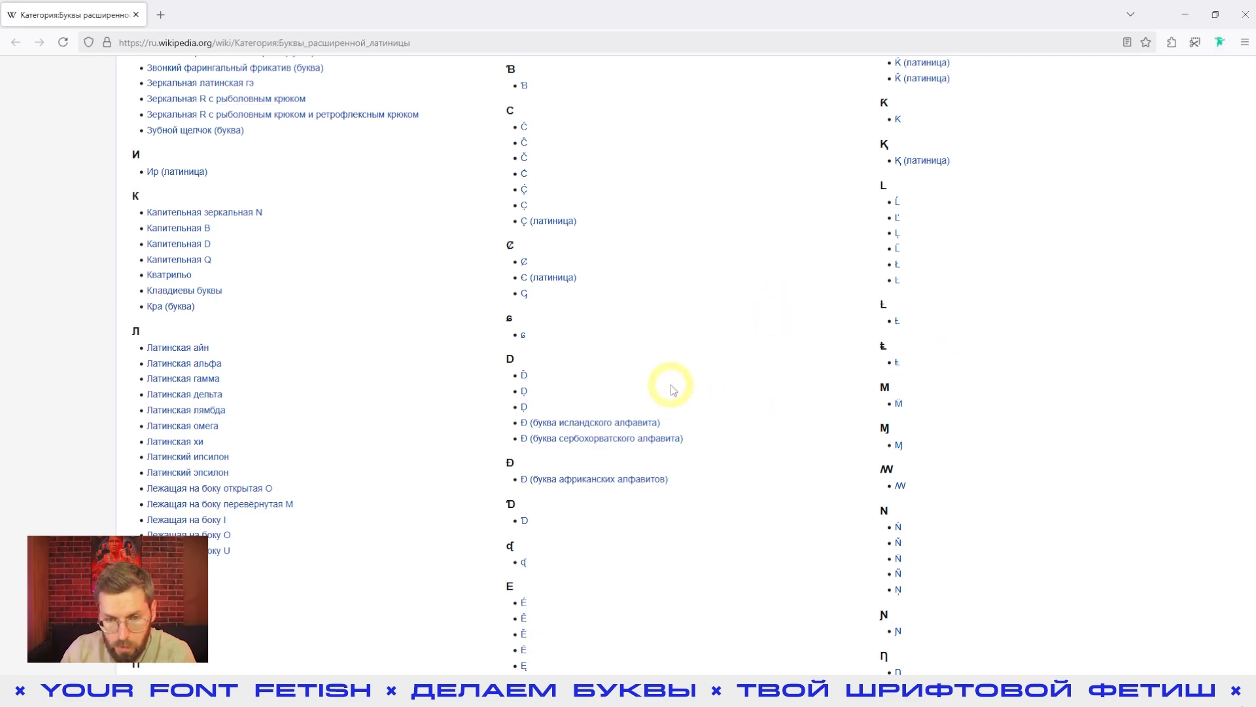
scroll(673, 386, "down", 3)
scroll(628, 393, "down", 4)
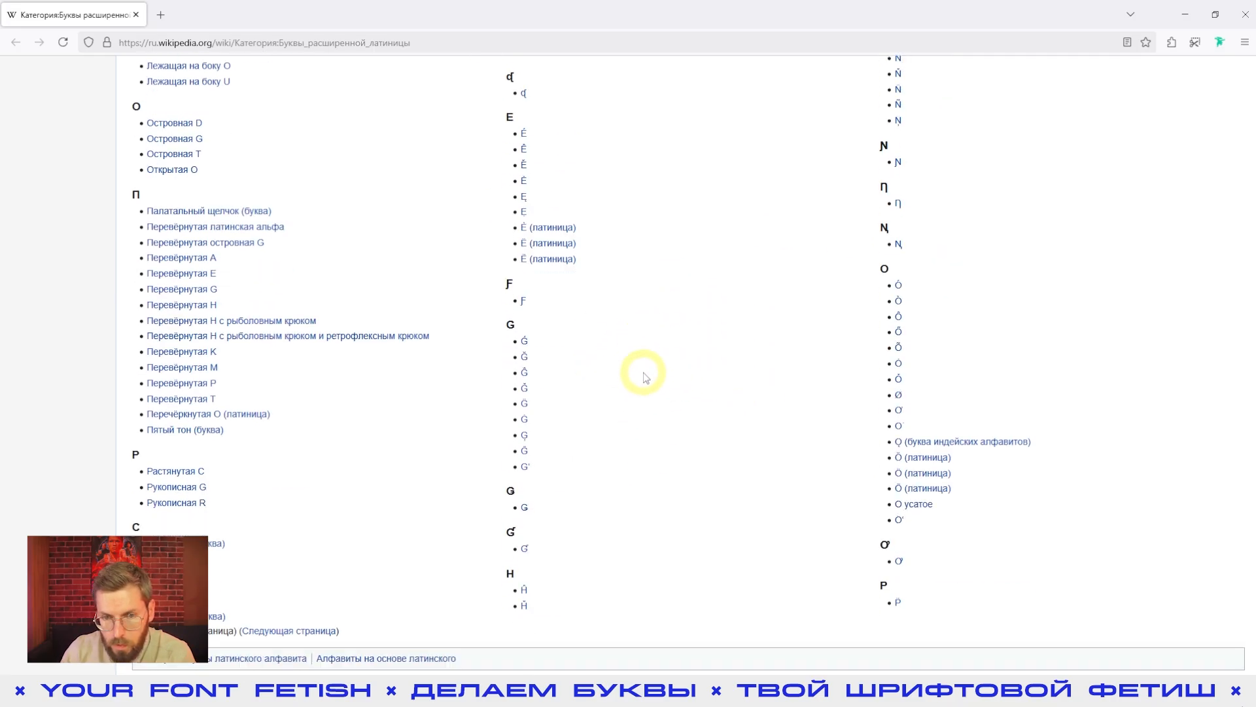
Step: Open the article on the letter Ƒ, copy the letter pair "Ƒ, ƒ" and return to the FontLab font window
left_click(523, 302)
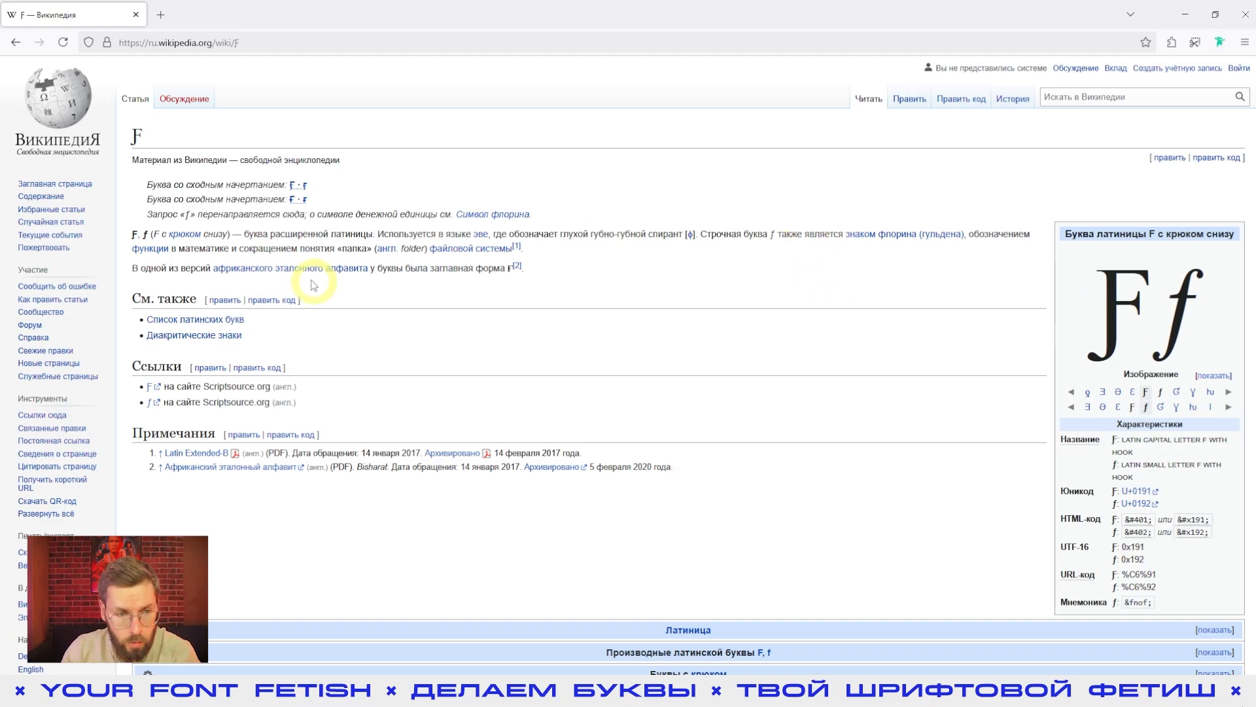
mouse_move(140, 234)
left_mouse_down()
mouse_move(155, 235)
mouse_move(133, 234)
left_mouse_up()
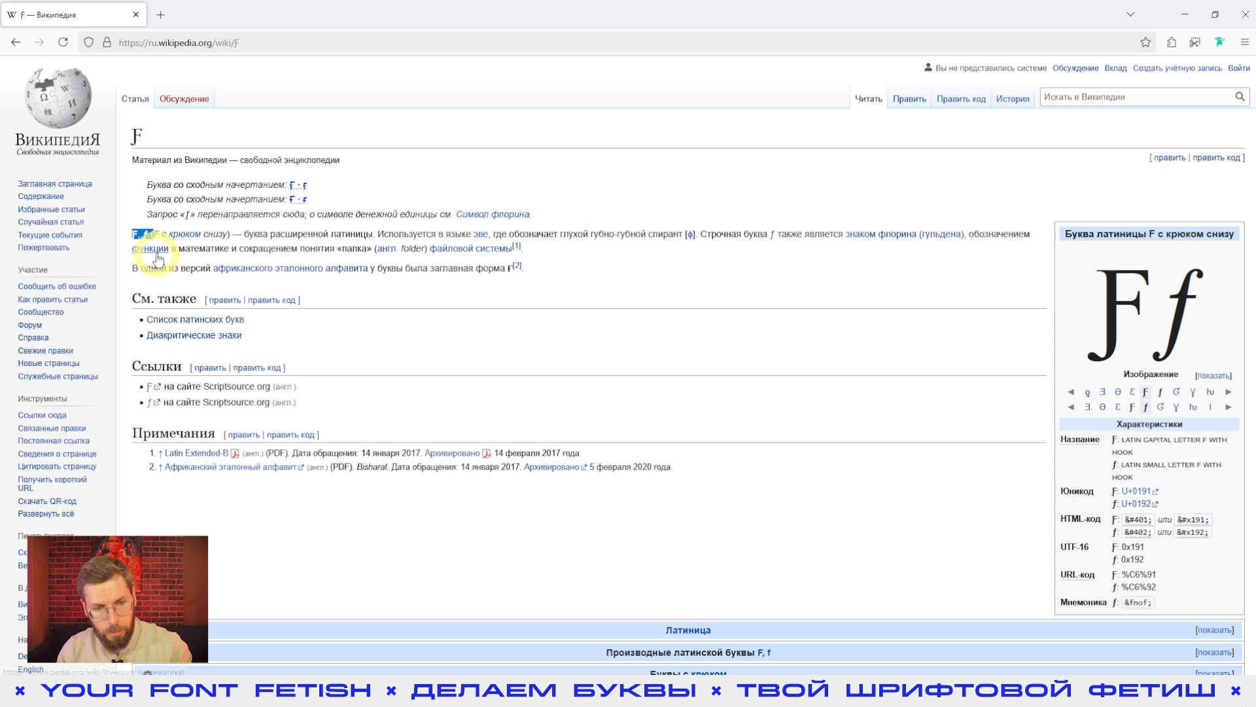
key("ctrl+c")
left_click(753, 689)
left_click(545, 293)
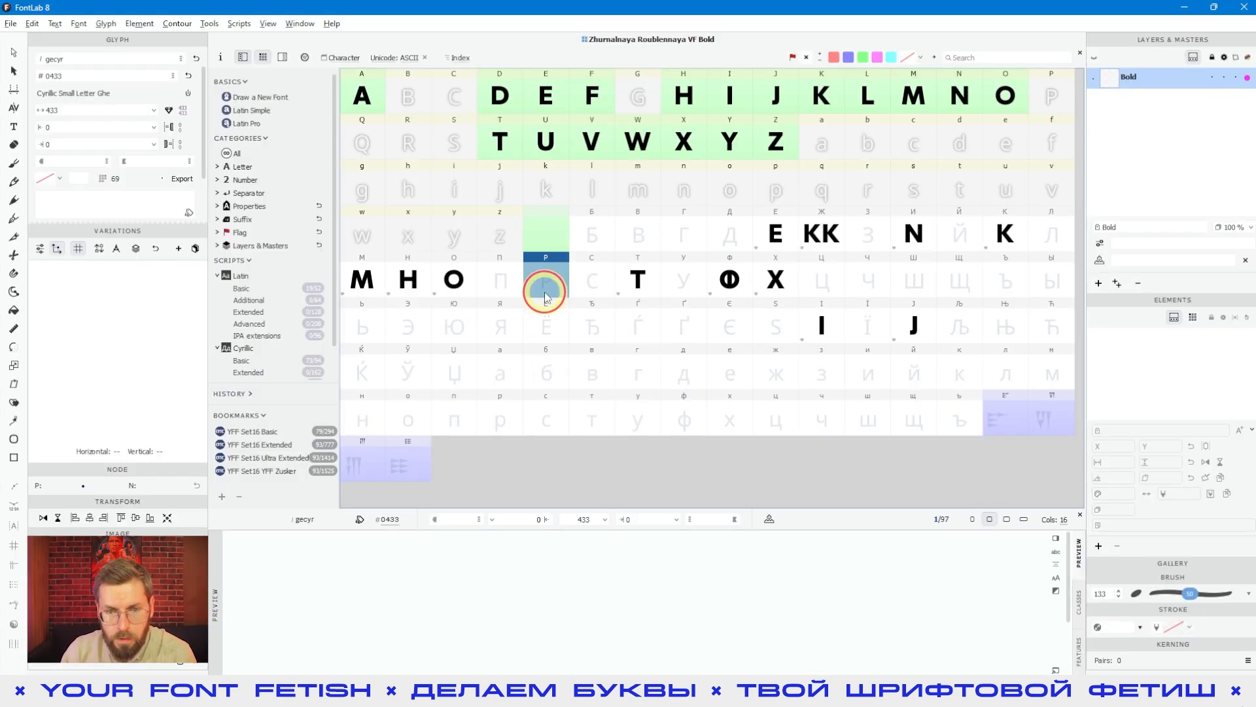
Step: Open the Cyrillic capital Ve in a glyph window, show its text sidebar and replace the text with the copied letters
left_click(620, 221)
left_click(13, 125)
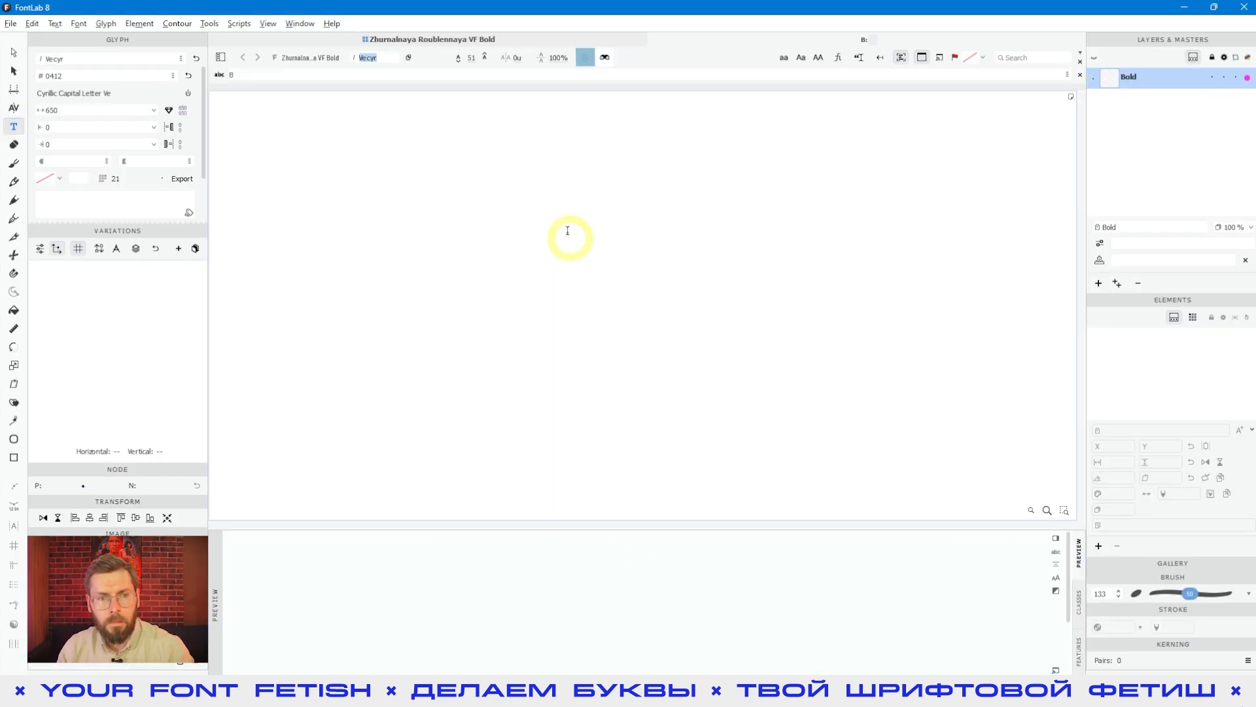
left_click(222, 58)
left_click(235, 131)
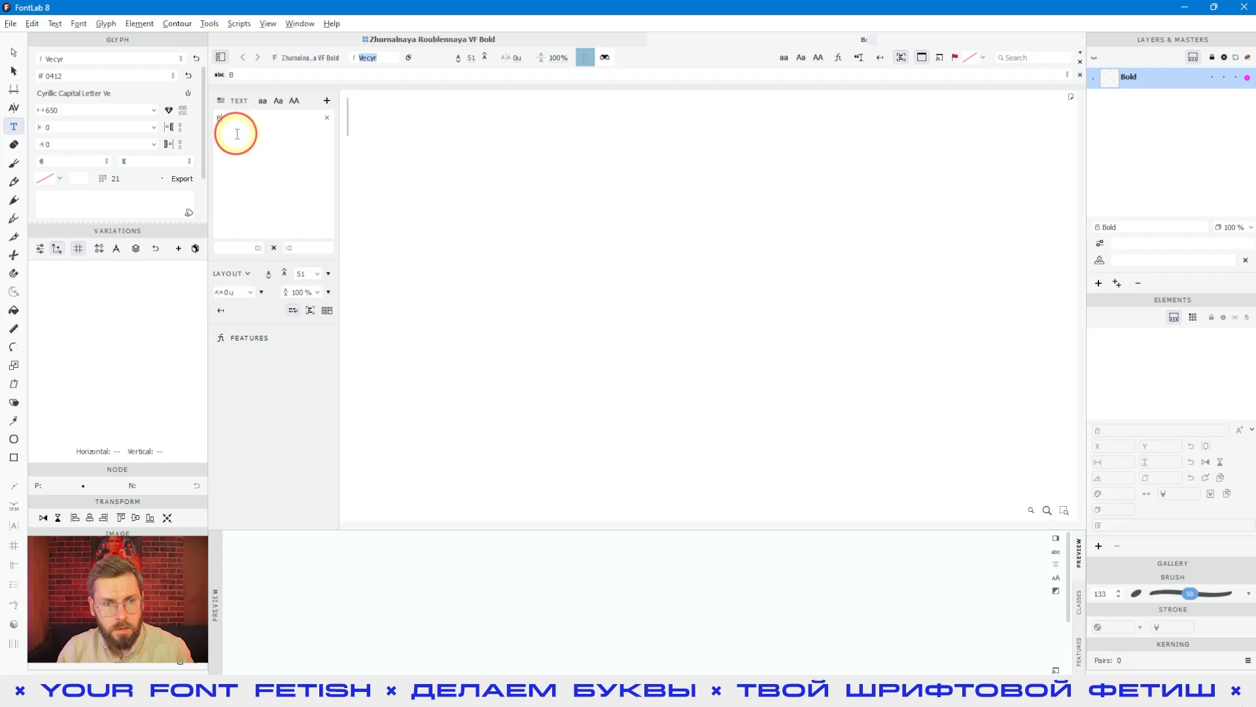
key("ctrl+a")
key("ctrl+v")
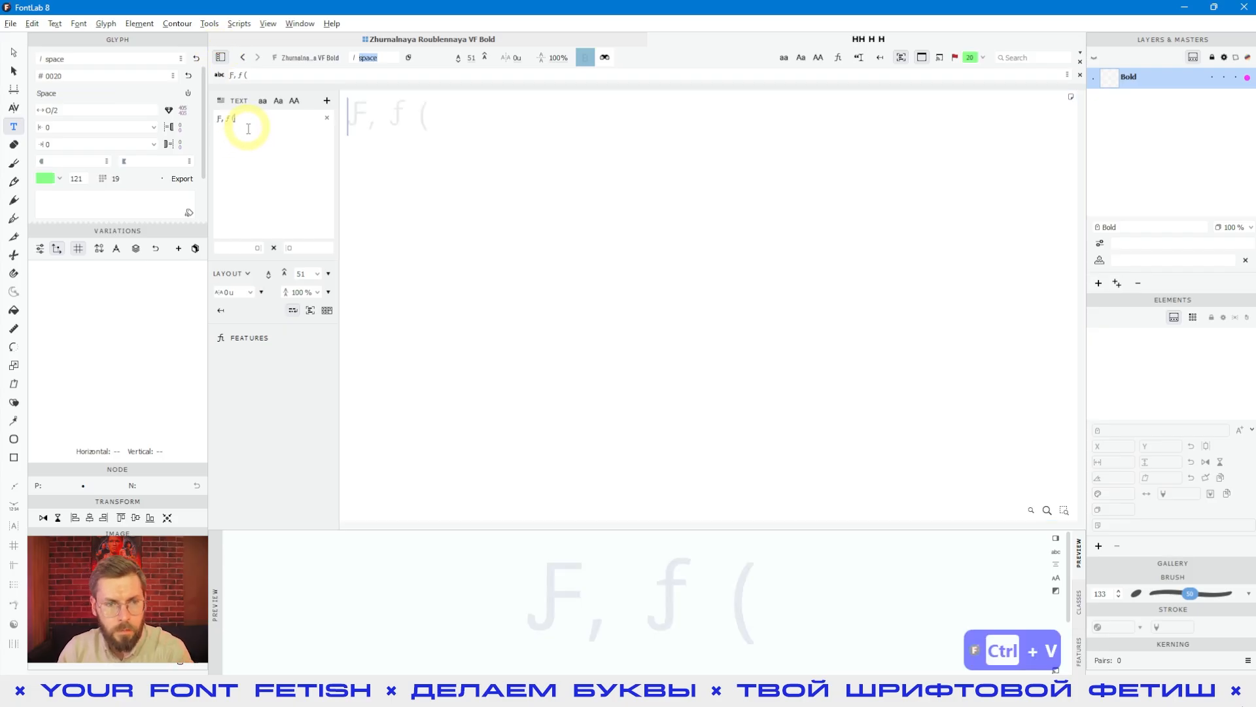
Step: Remove the comma, spaces and bracket from the pasted text so it reads "Ƒƒ"
key("BackSpace")
key("BackSpace")
key("Left")
key("BackSpace")
key("BackSpace")
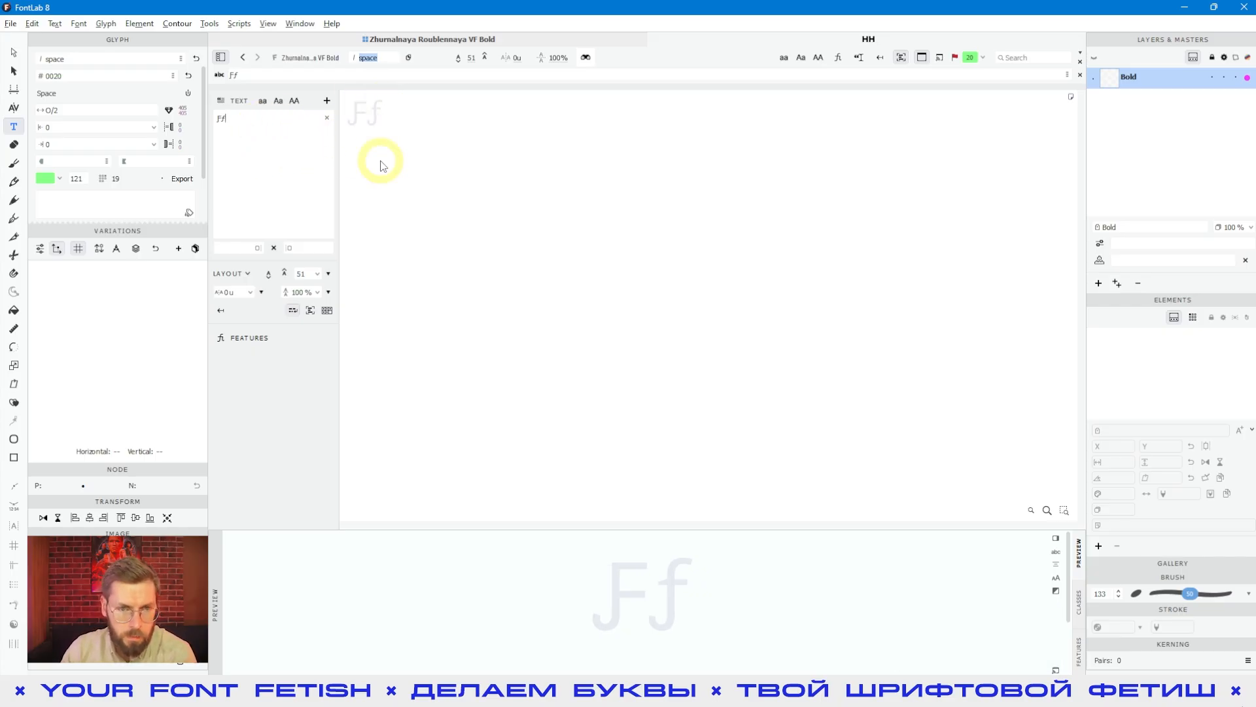
Step: Create the Fhook and florin glyphs from the Ƒ and ƒ placeholders in the glyph window
left_click(414, 131)
left_click(351, 114)
left_click(353, 121)
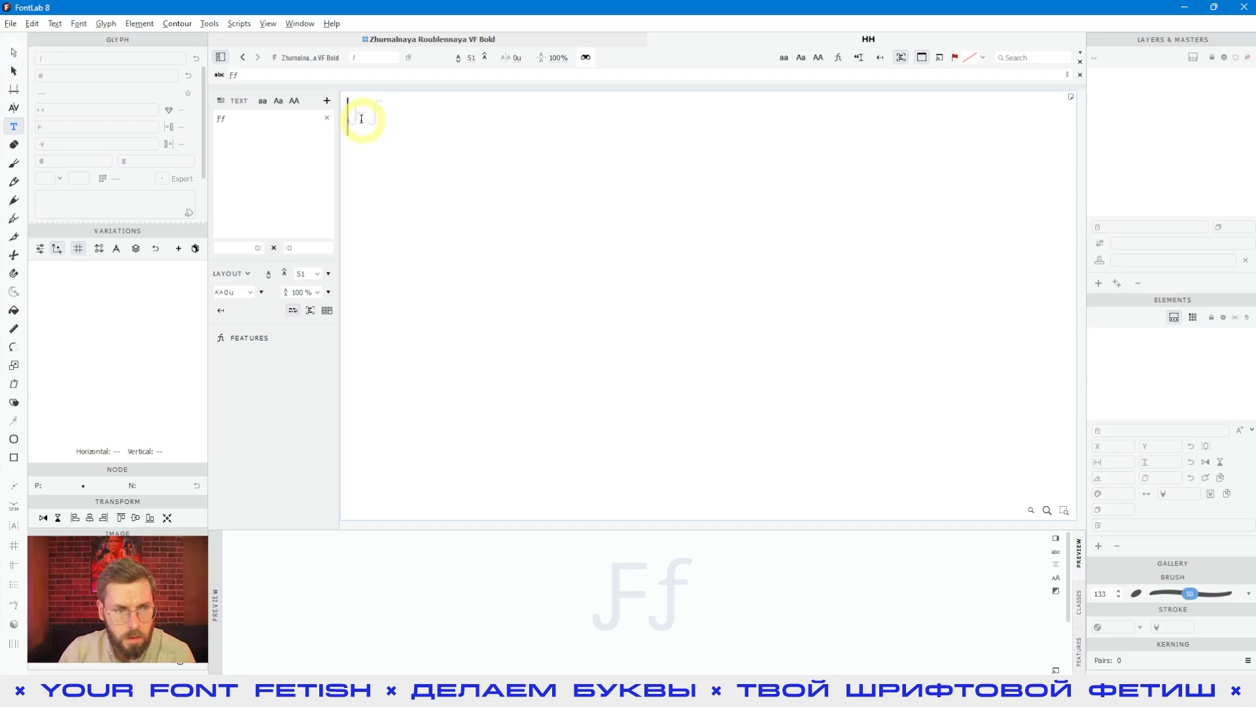
left_click(13, 53)
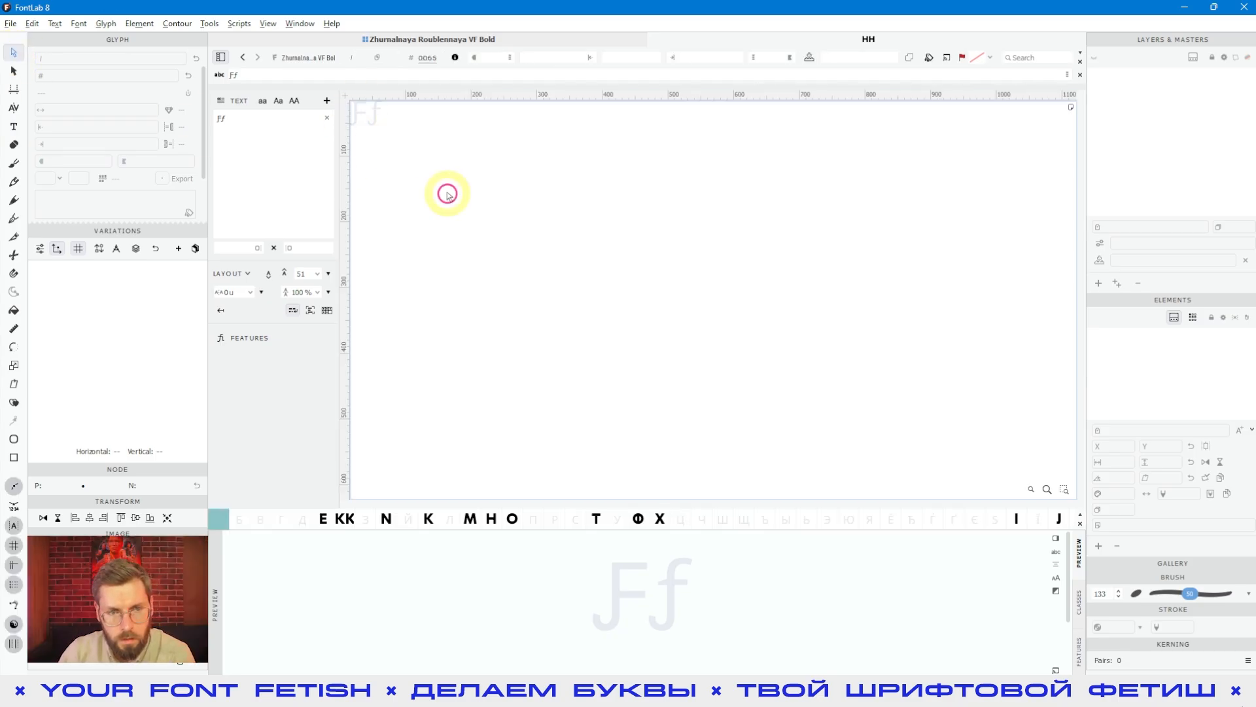
left_click_drag(438, 250, 637, 249)
scroll(645, 205, "up", 5)
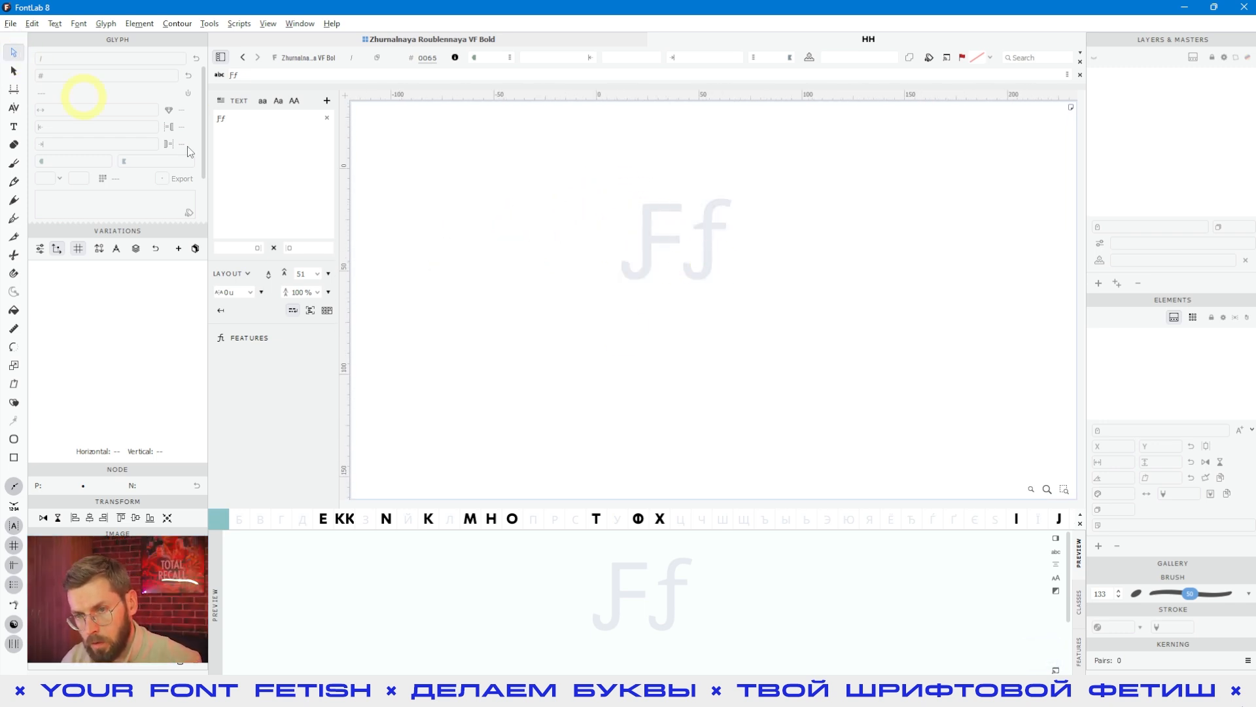
left_click_drag(732, 329, 612, 236)
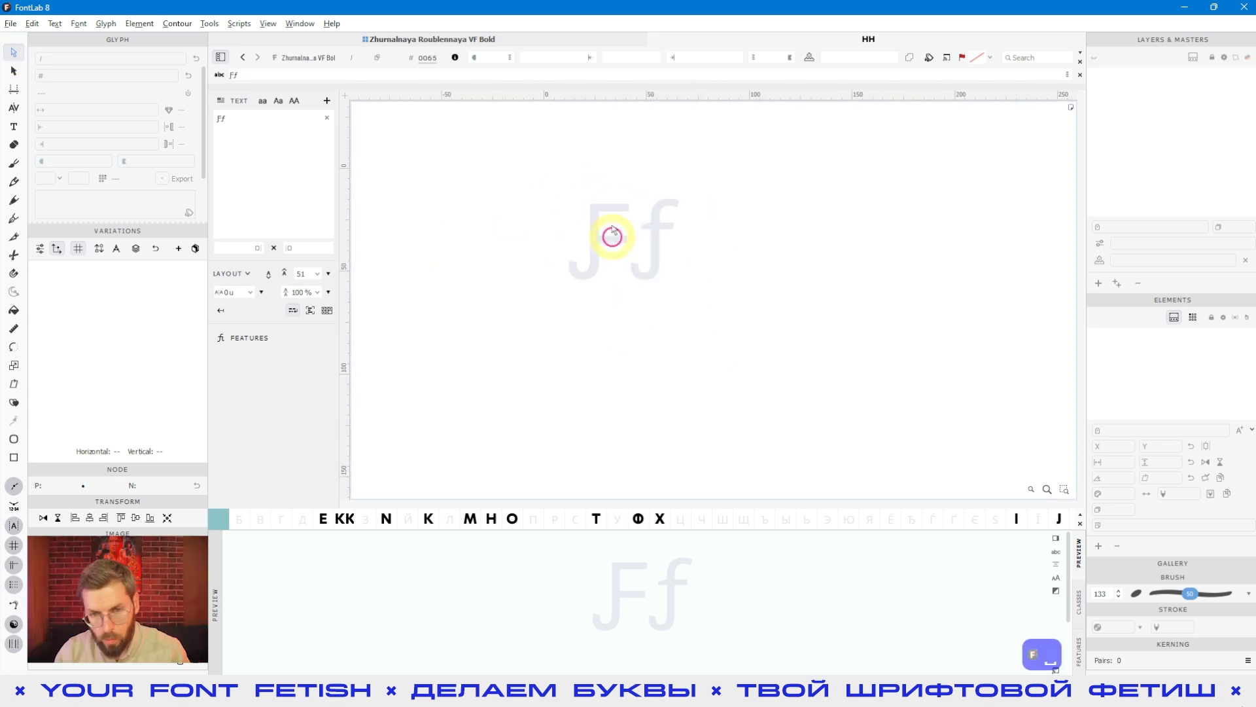
double_click(602, 259)
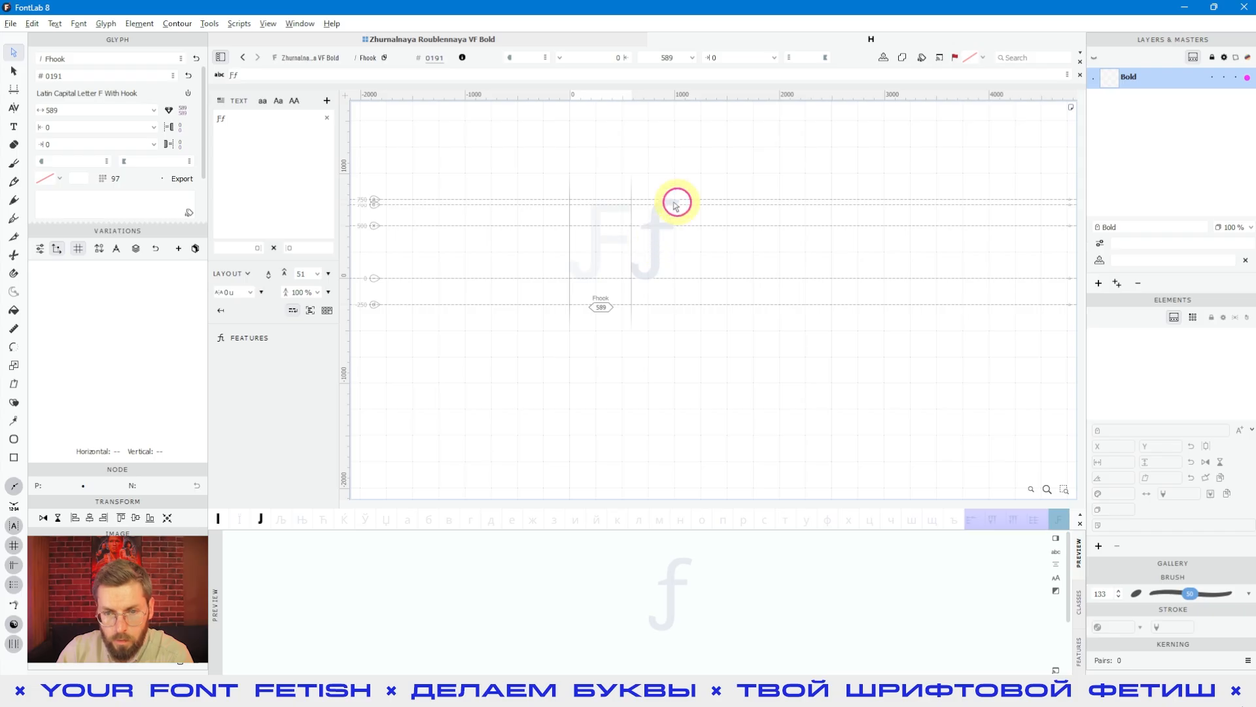
left_click(658, 241)
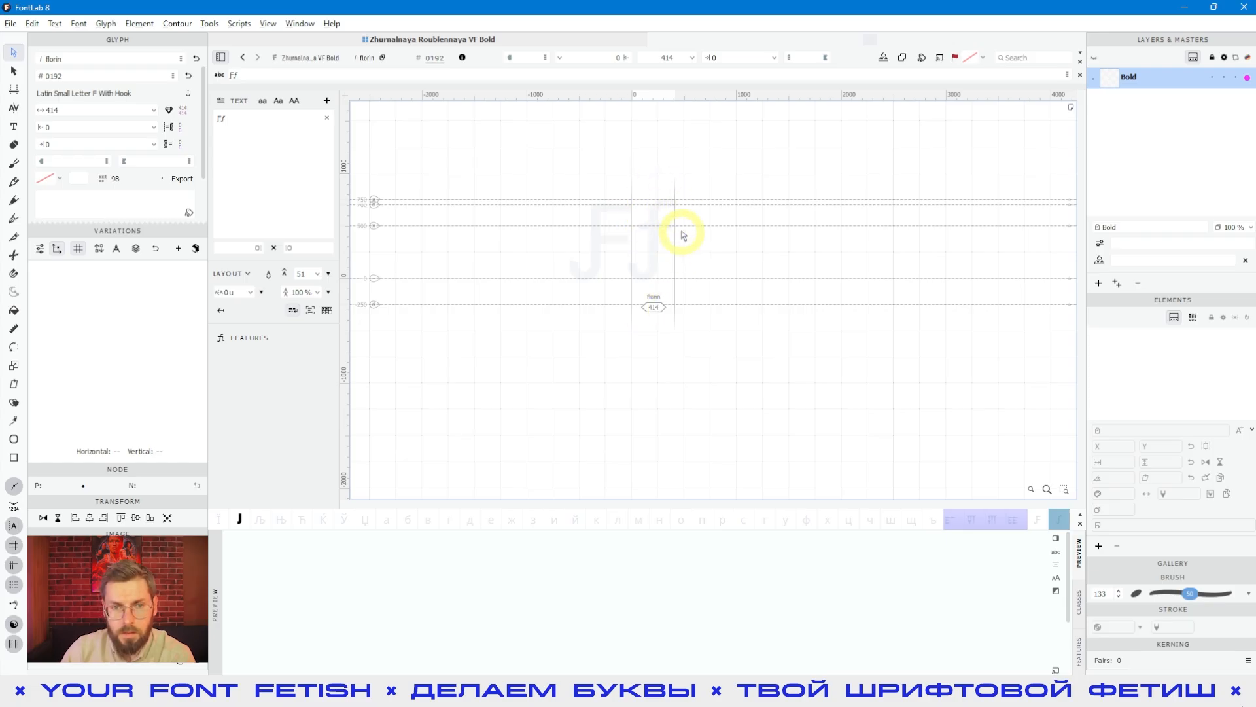
Step: Return to the font window and inspect the new Ƒ and ƒ cells at the end of the font
left_click(464, 37)
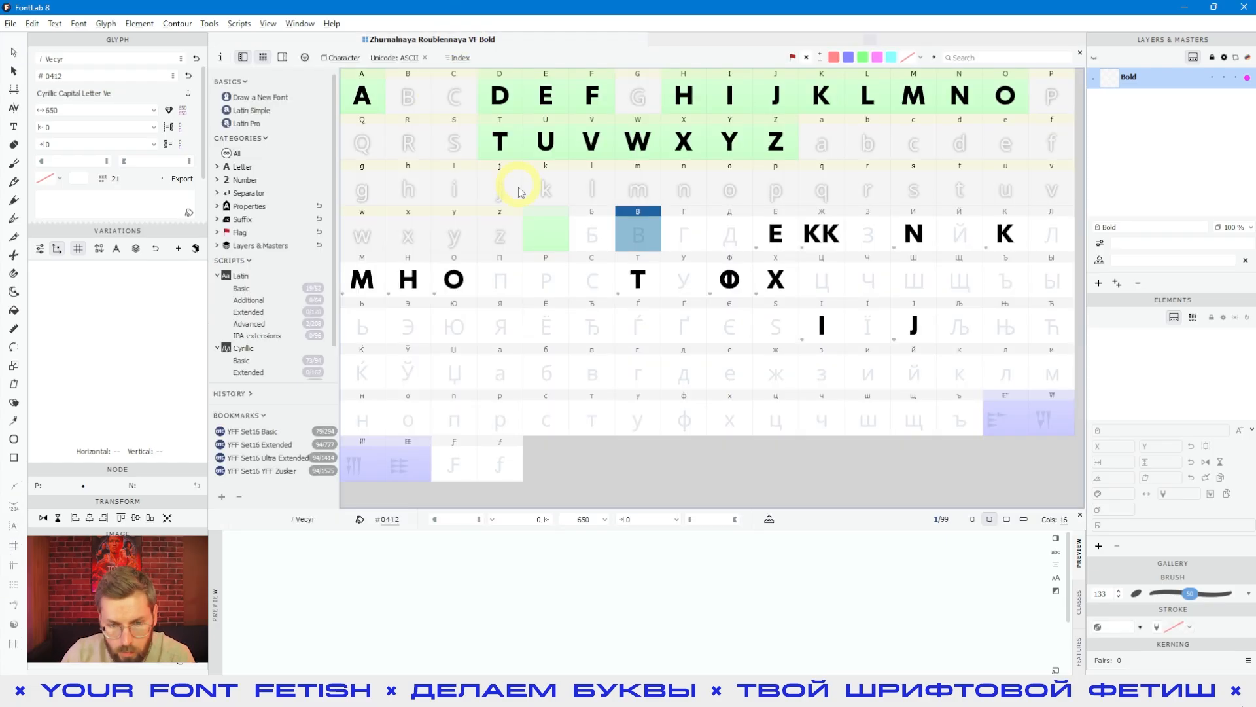
left_click(483, 432)
left_click(451, 458)
left_click(502, 462)
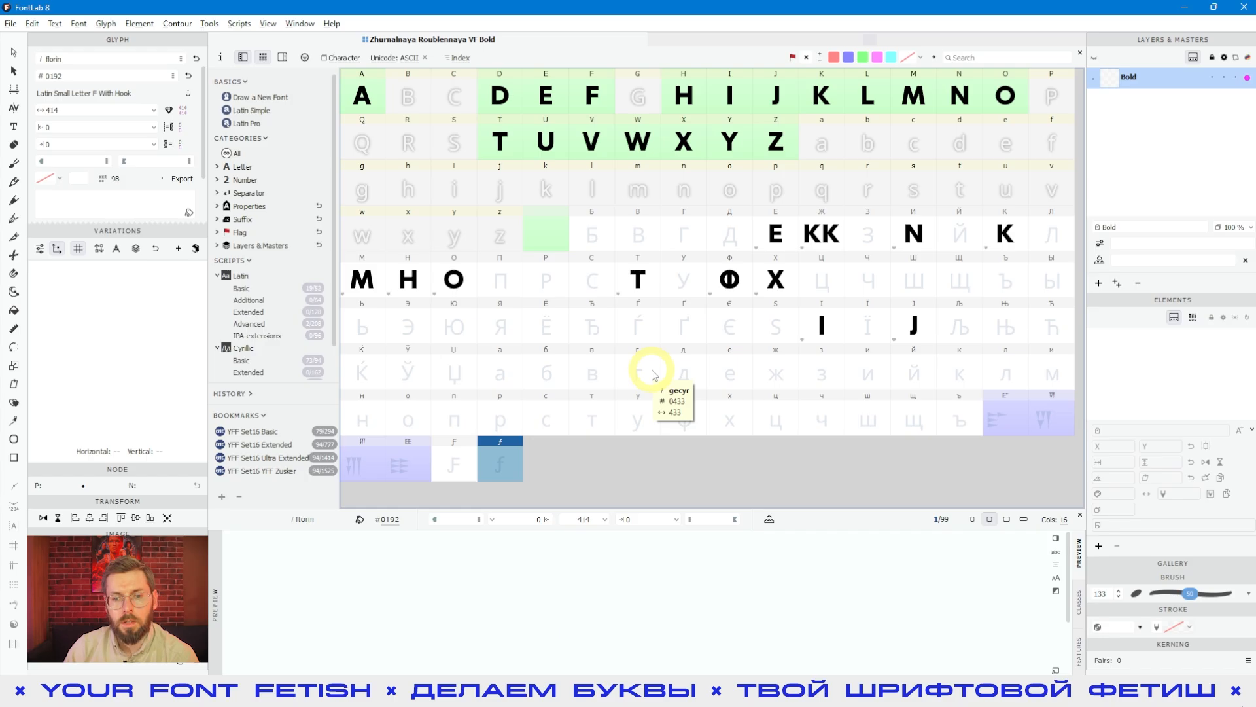
Step: Switch to the browser, look over the Wikipedia article on Ƒ and its neighbouring letters, and return to FontLab
key("alt+Tab")
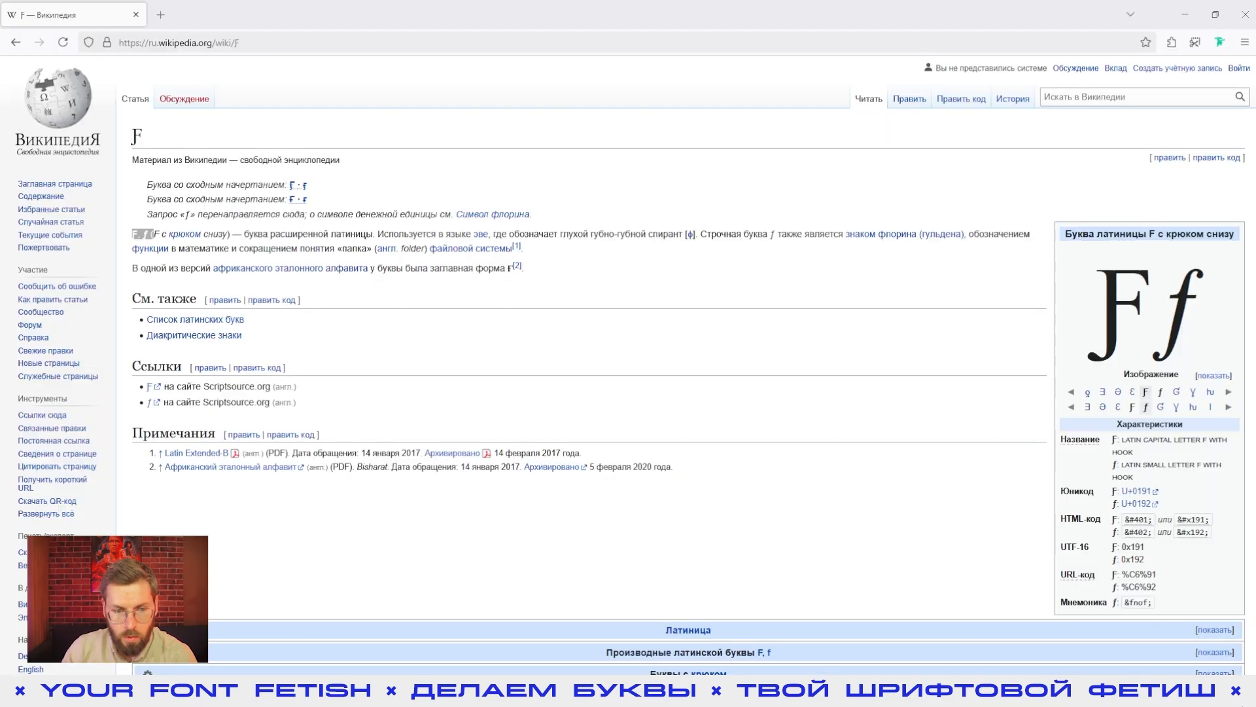
scroll(539, 392, "down", 3)
left_click(1109, 228)
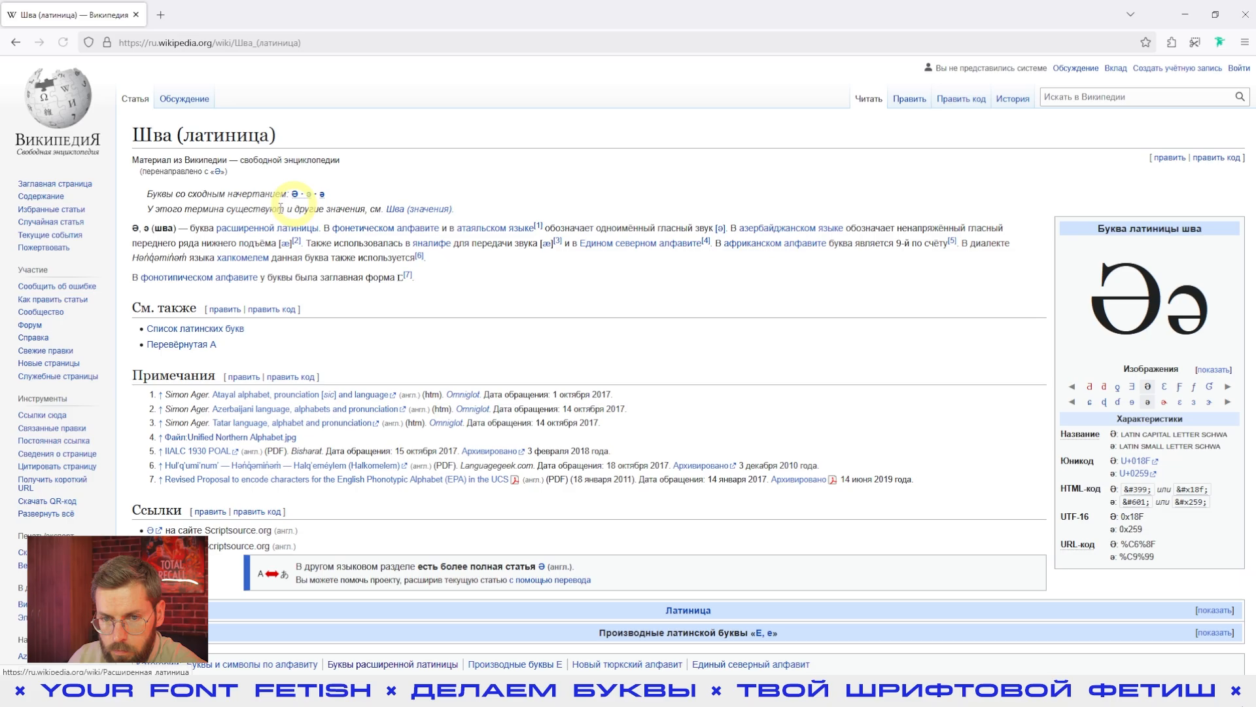
left_click_drag(133, 228, 163, 229)
key("alt+Tab")
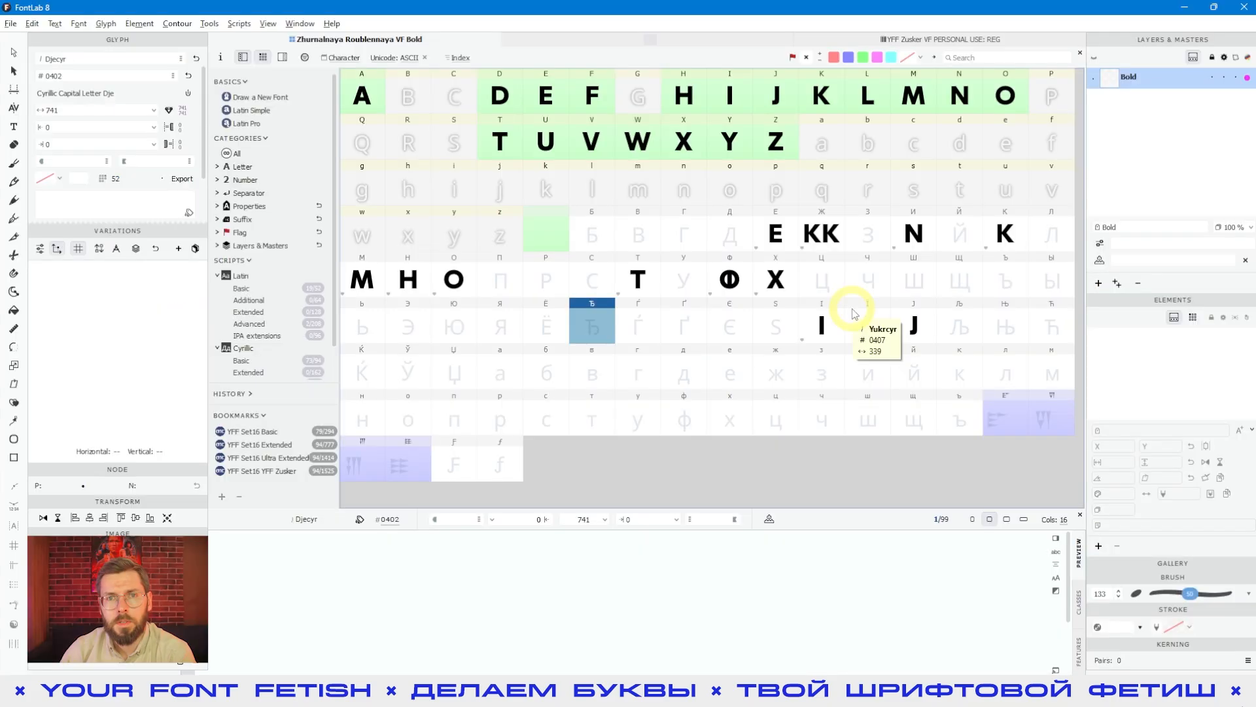
left_click(750, 337)
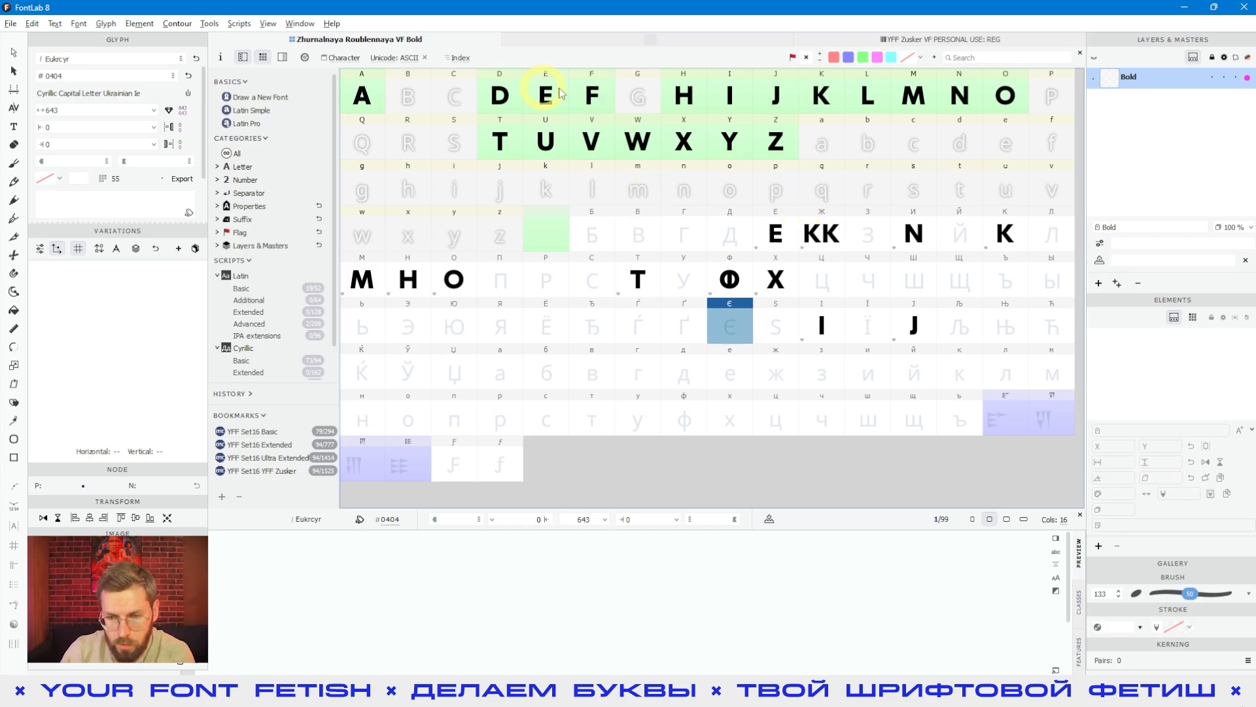
left_click(629, 332)
left_click(533, 255)
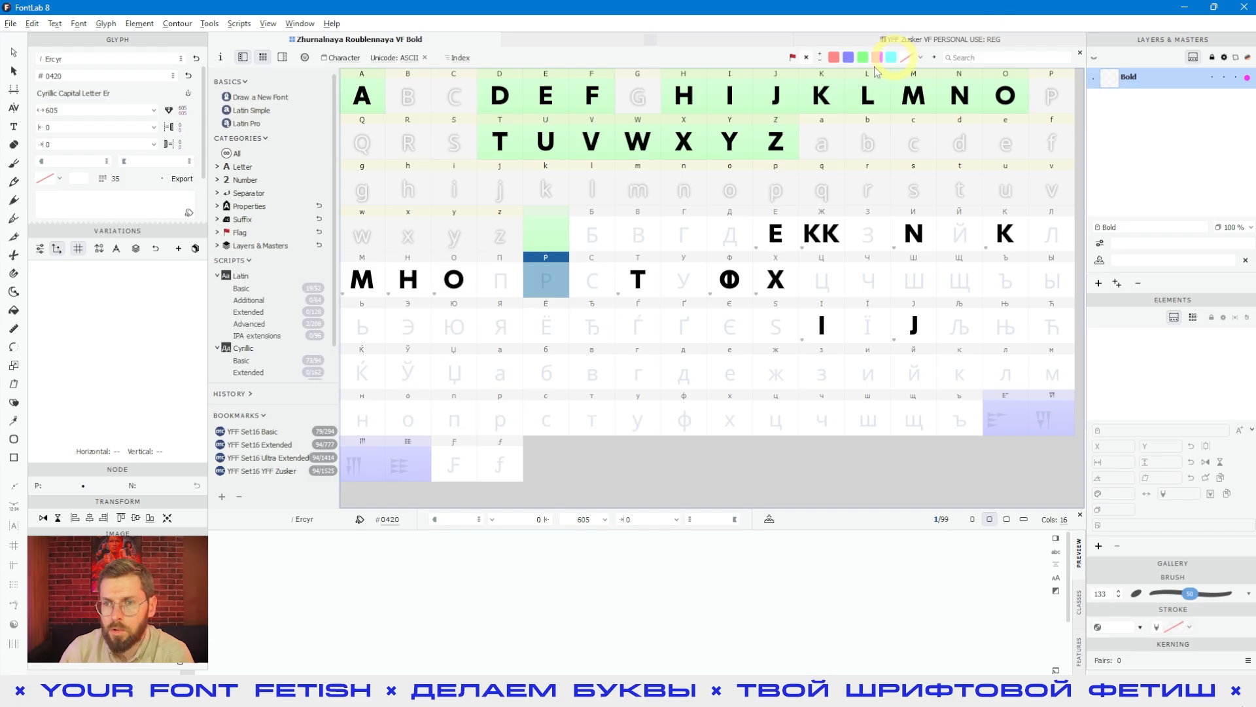
Step: Open the tail.case and tailbash.case glyphs of the YFF Zusker font together in a glyph window
left_click(907, 40)
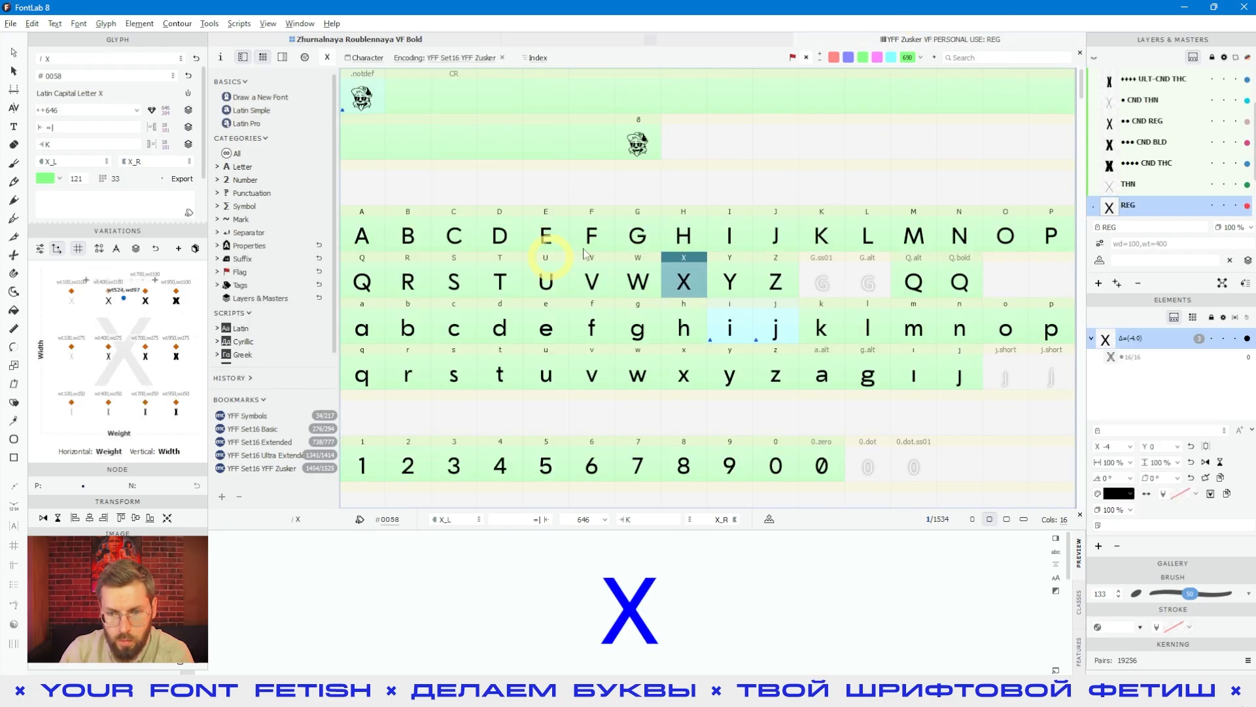
scroll(706, 261, "down", 5)
scroll(706, 262, "down", 10)
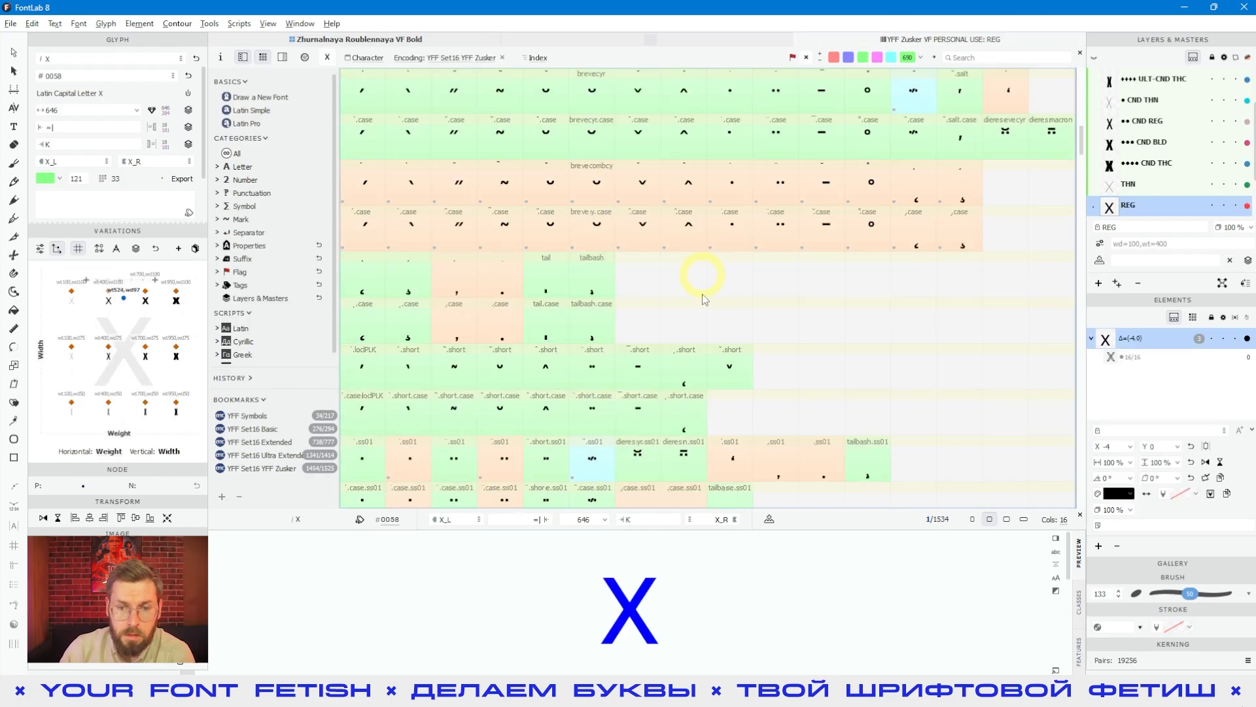
left_click(595, 327)
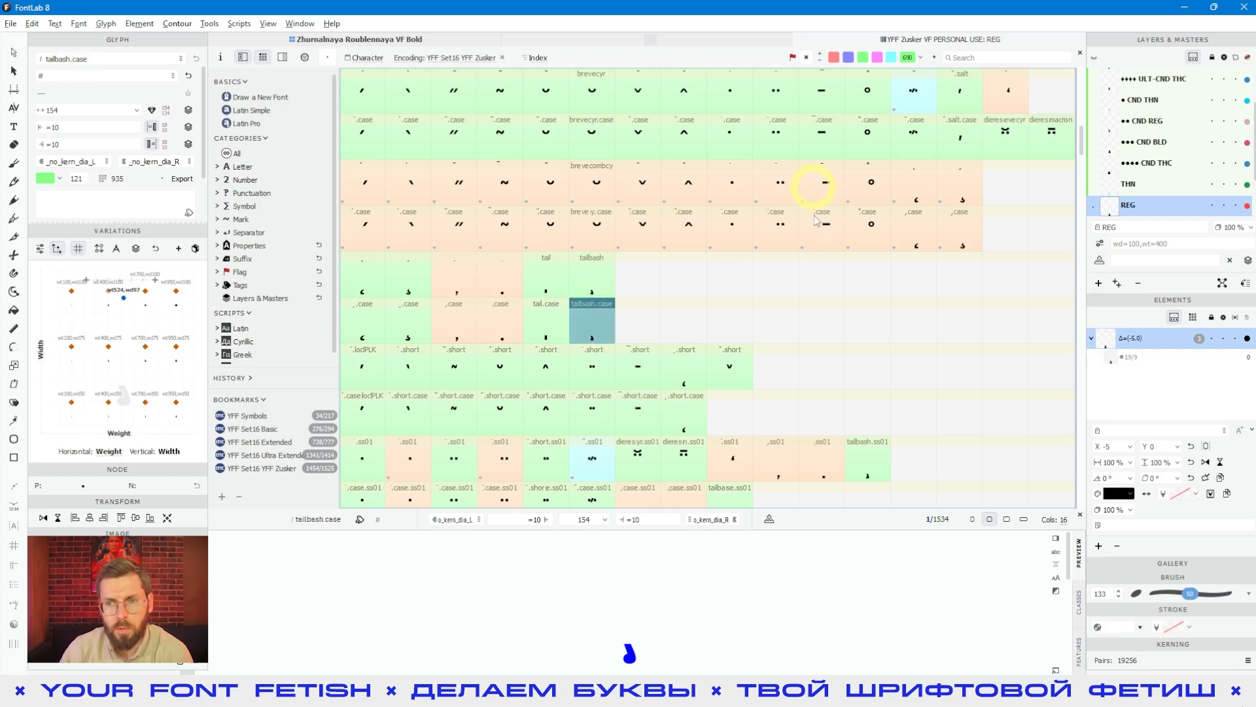
left_click(784, 317)
left_click(583, 334)
left_click(547, 320, "shift")
key("Return")
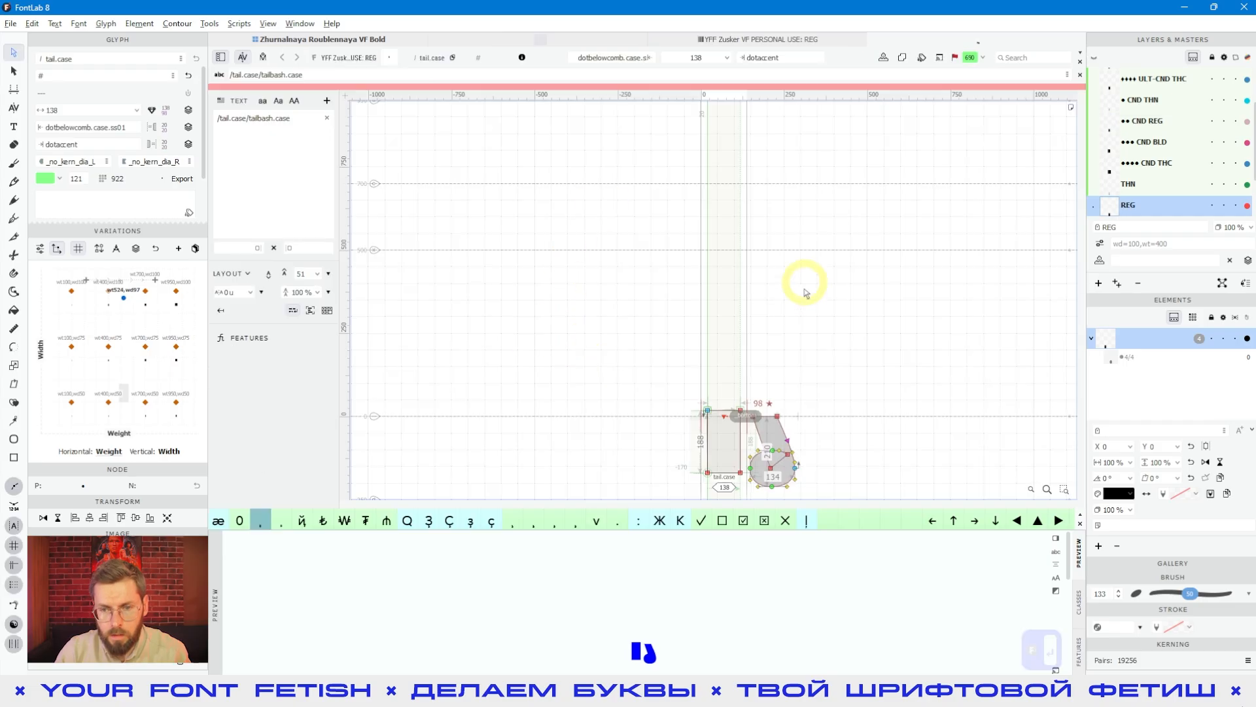
Step: Switch the glyph window to the font Zhurnalnaya Roublennaya VF Bold and create its missing tail.case glyph
key("space")
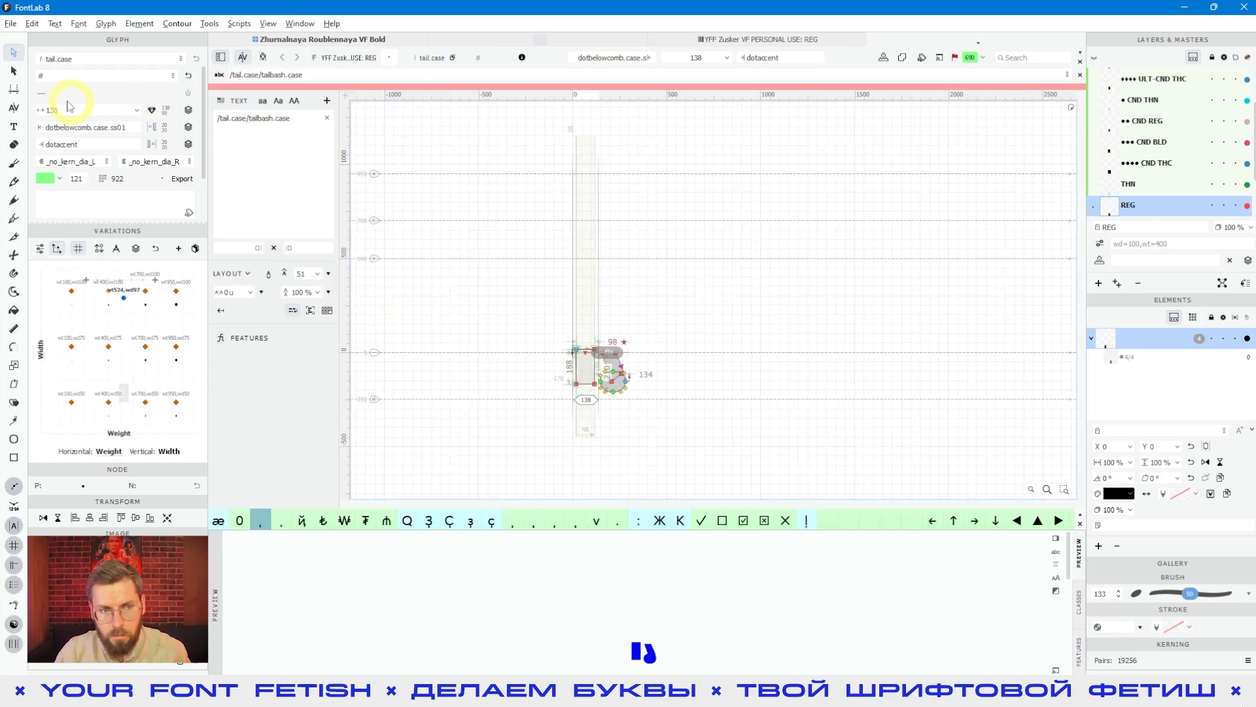
left_click(636, 430)
key("space")
left_click_drag(687, 434, 698, 426)
scroll(643, 308, "up", 3)
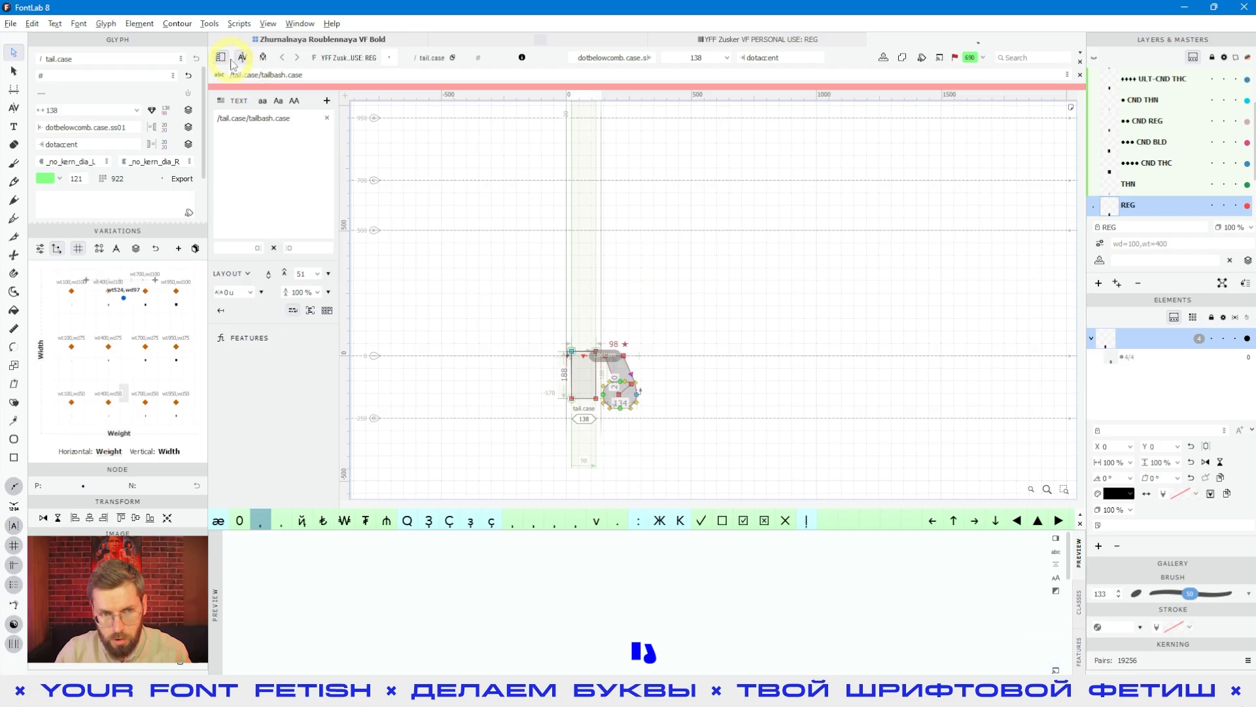
left_click(339, 60)
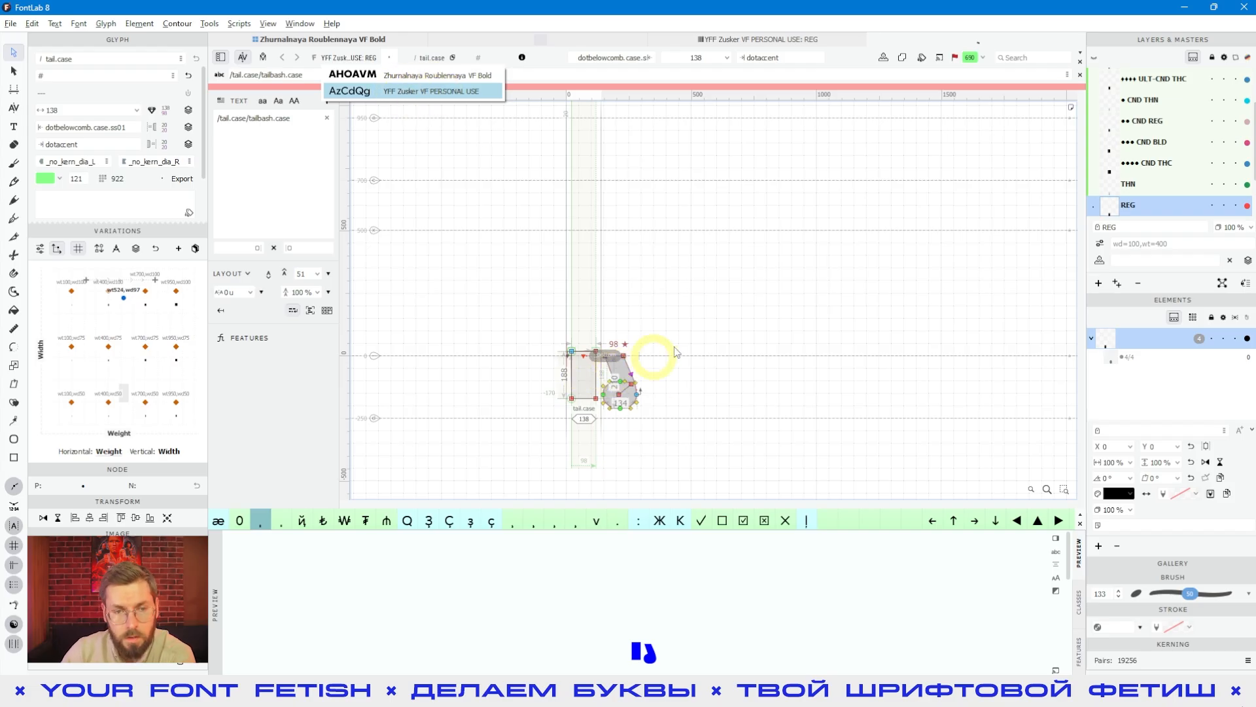
left_click(362, 77)
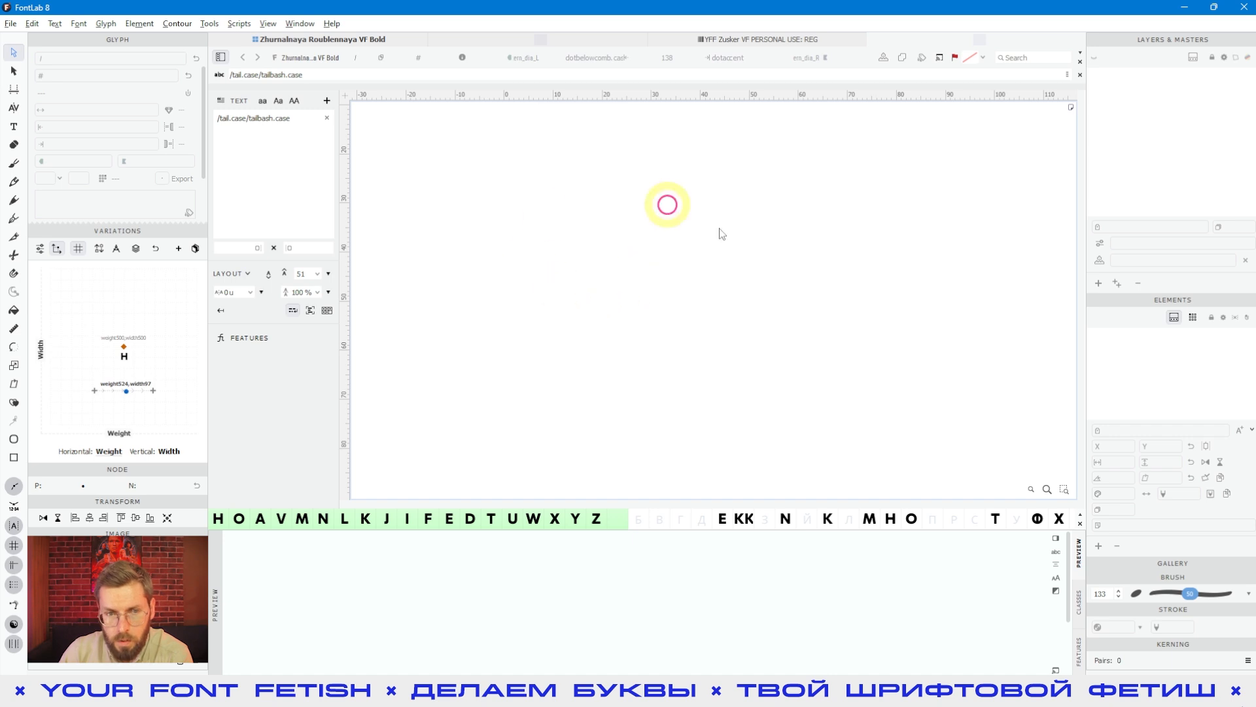
left_click(15, 127)
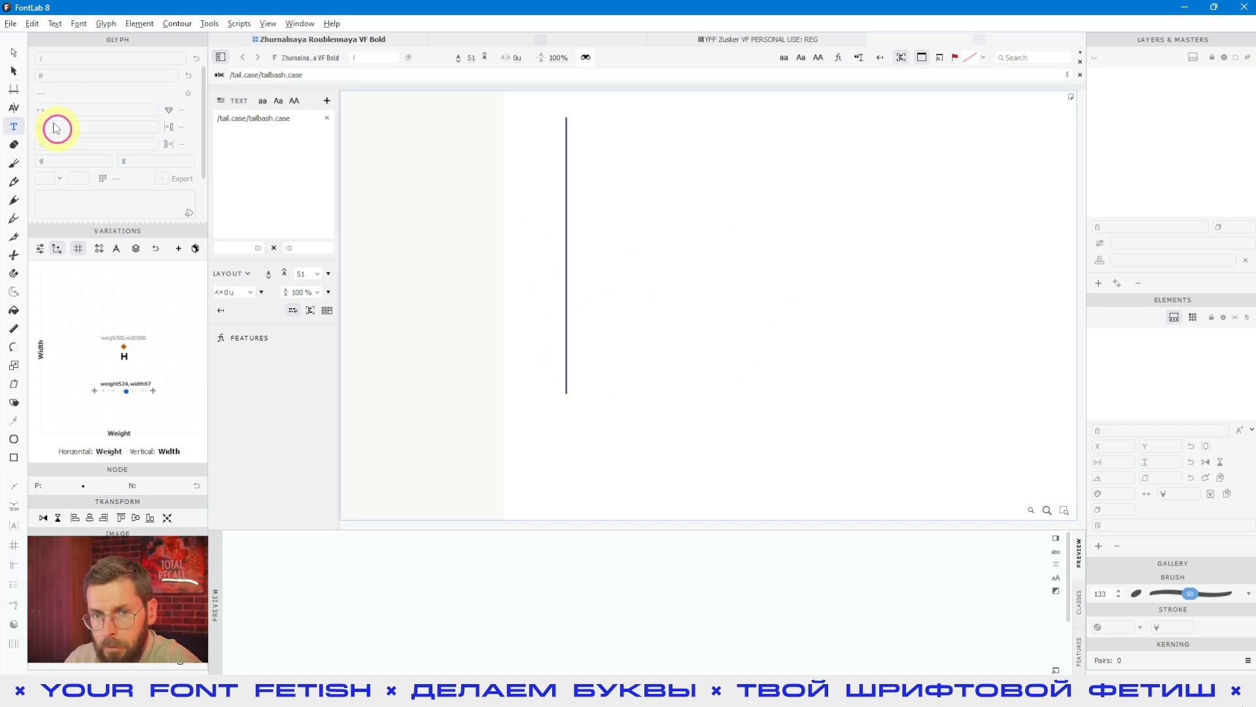
left_click(14, 54)
left_click(556, 298)
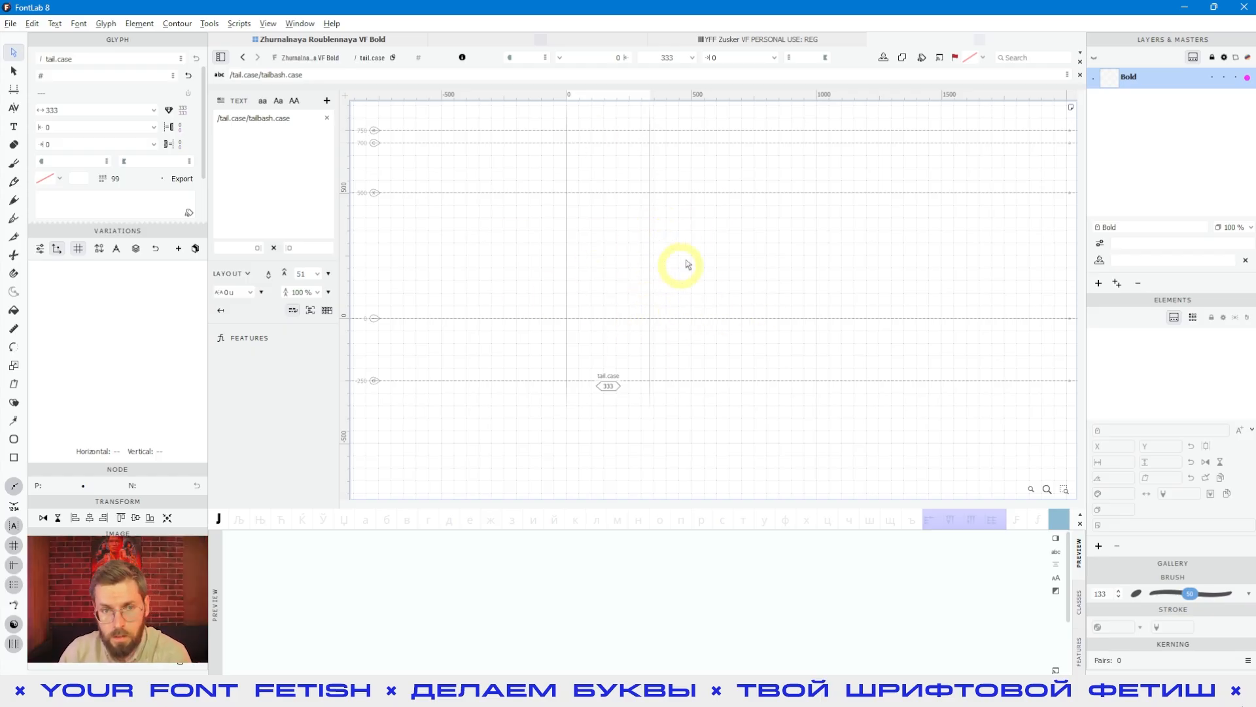
Step: Switch the glyph window to YFF Zusker to view its tailbash.case glyph, and switch back to Zhurnalnaya Roublennaya VF Bold
left_click(310, 64)
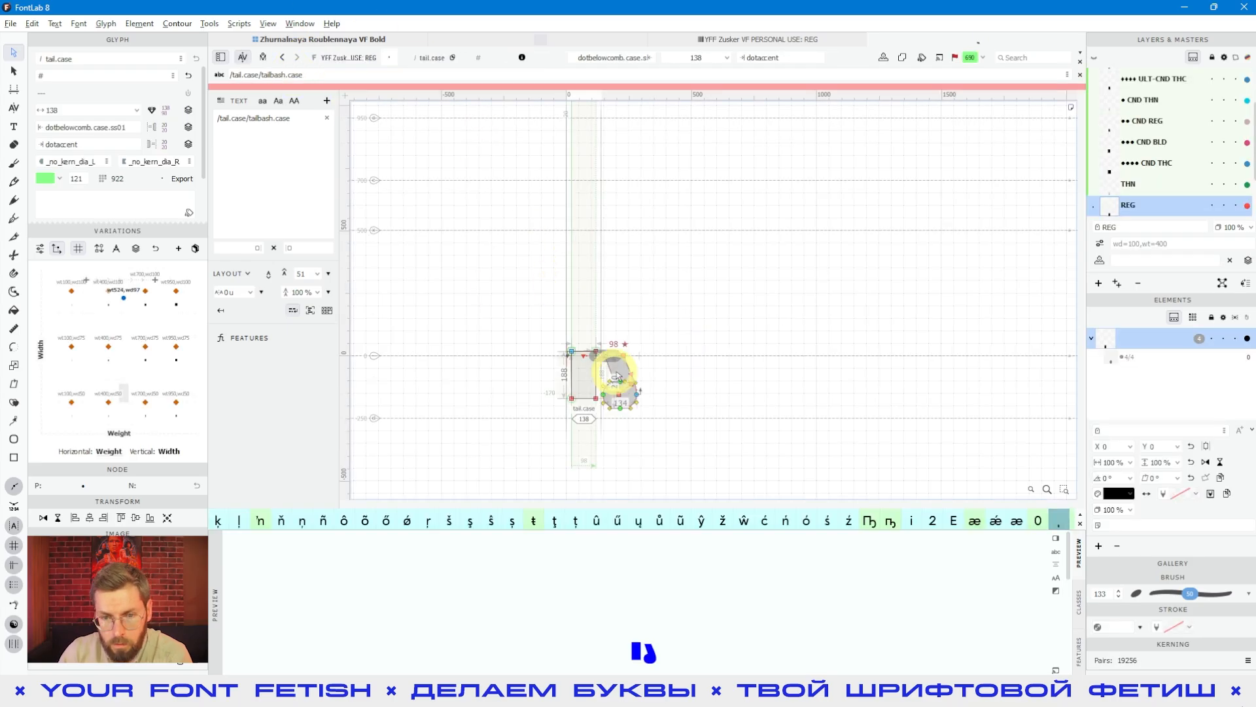
left_click(620, 370)
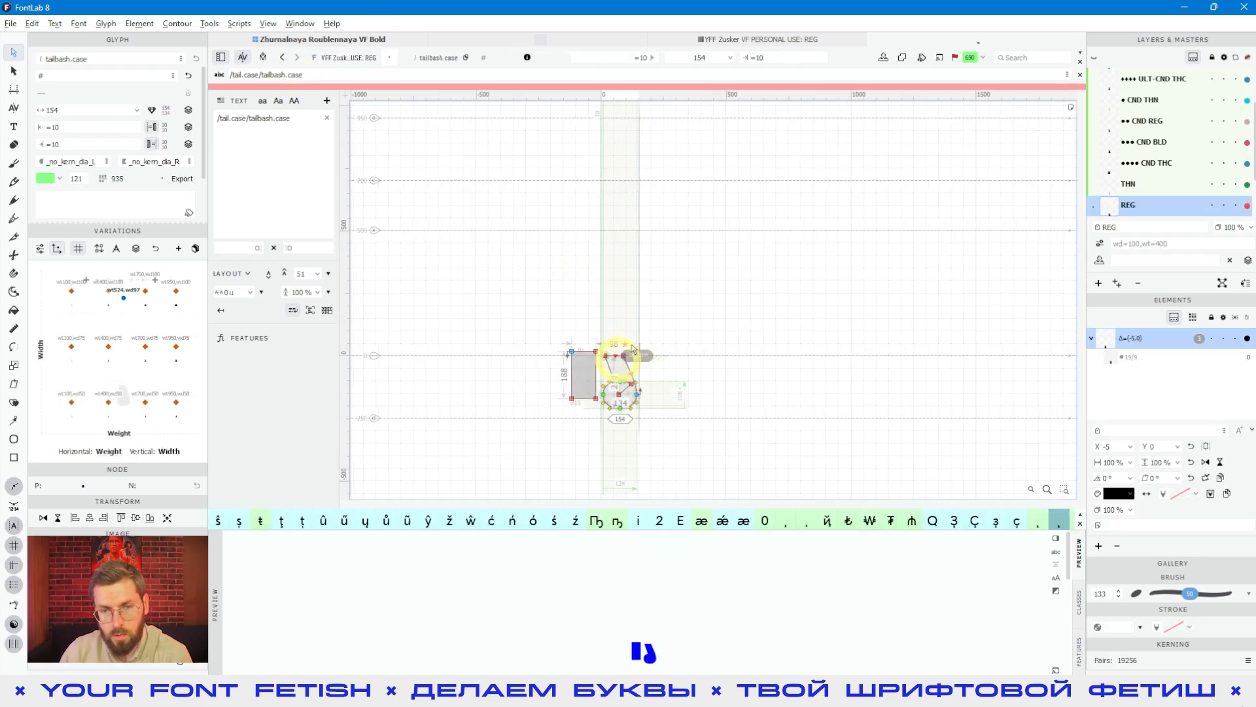
left_click(333, 60)
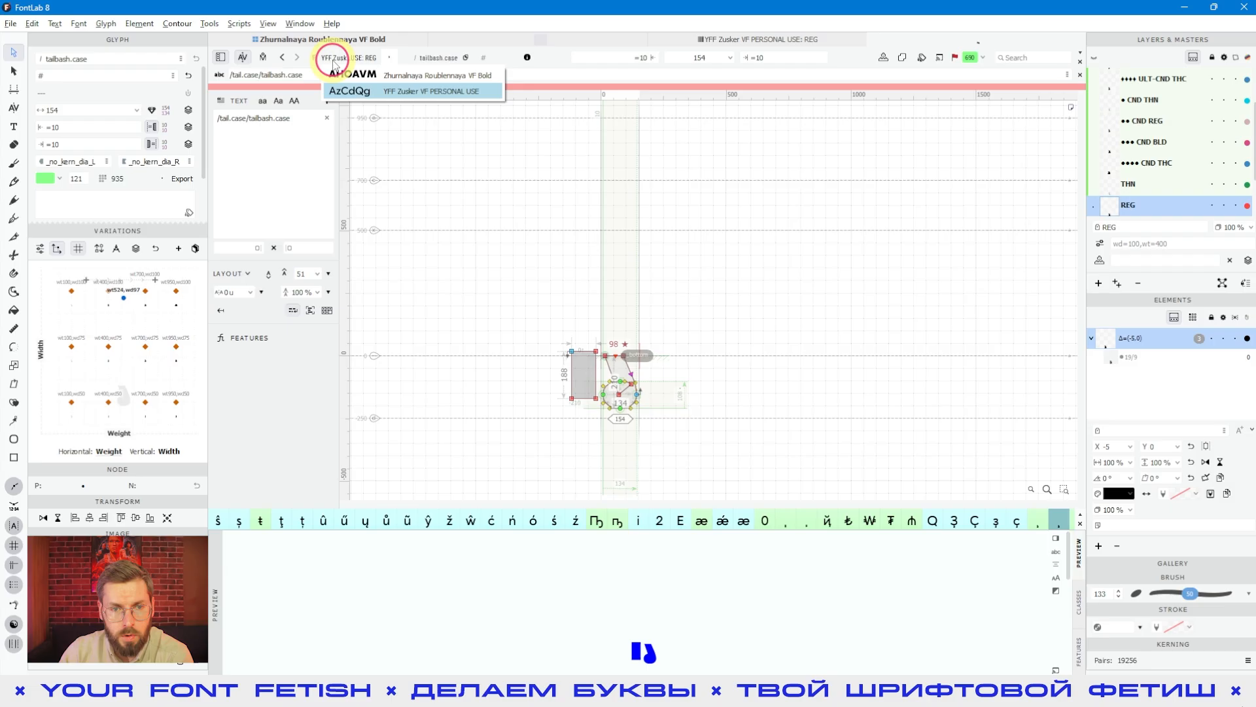
left_click(367, 76)
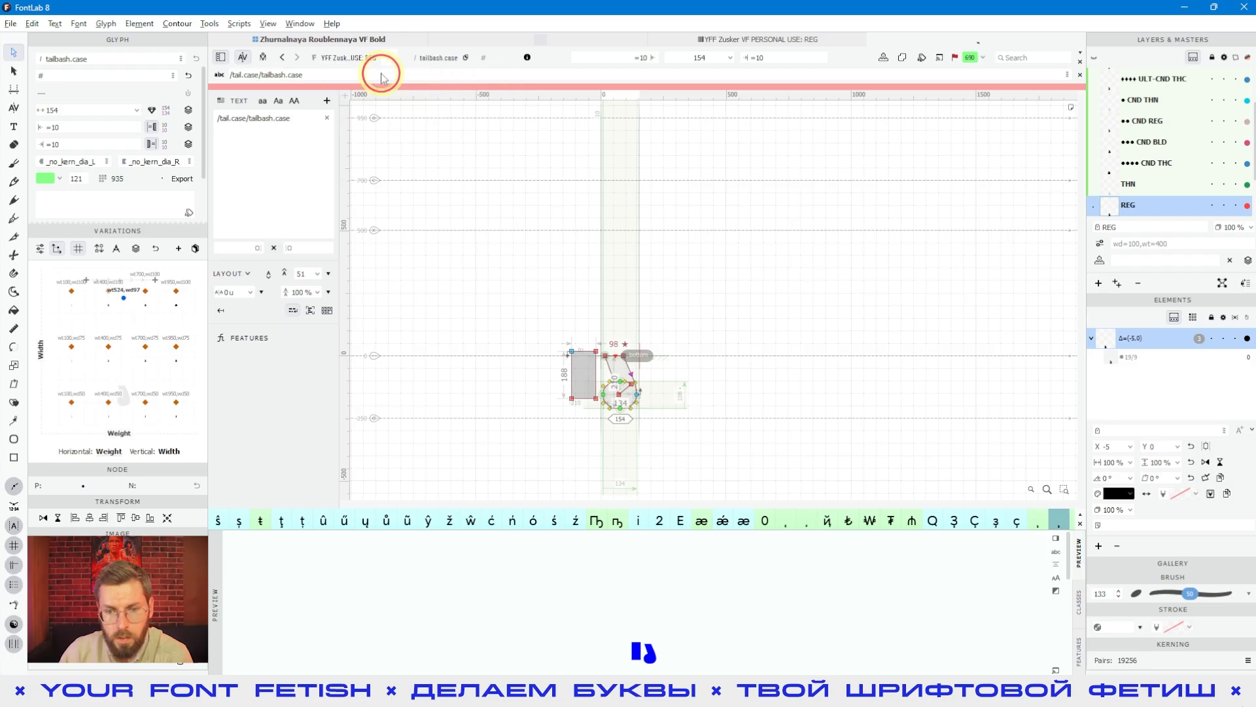
Step: Create the tailbash.case glyph beside tail.case and alternate between the two empty glyphs
left_click(641, 322)
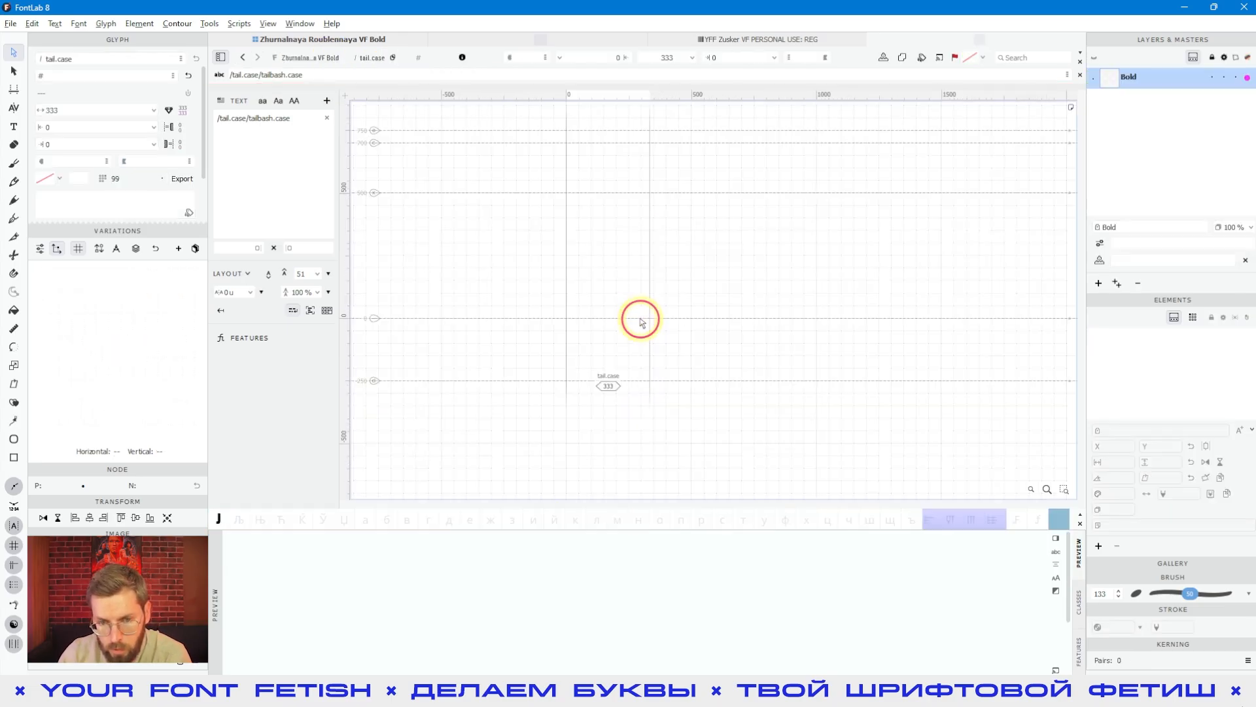
left_click(700, 275)
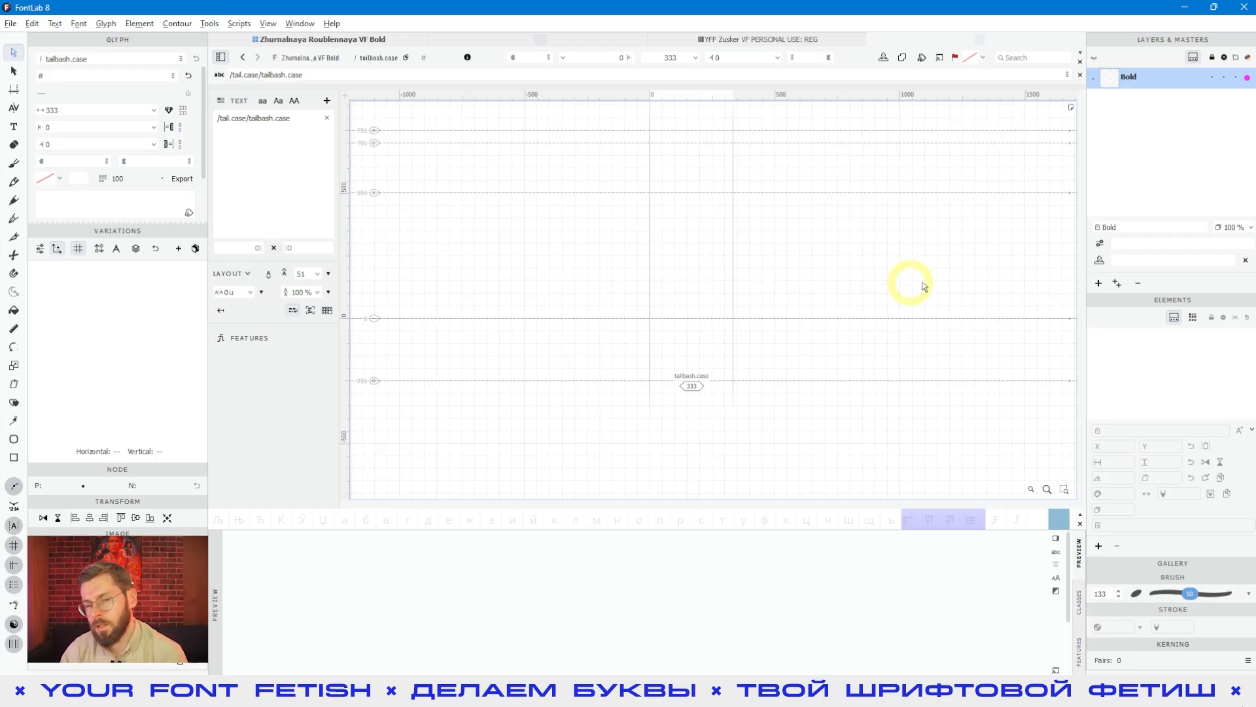
left_click(755, 278)
left_click(598, 275)
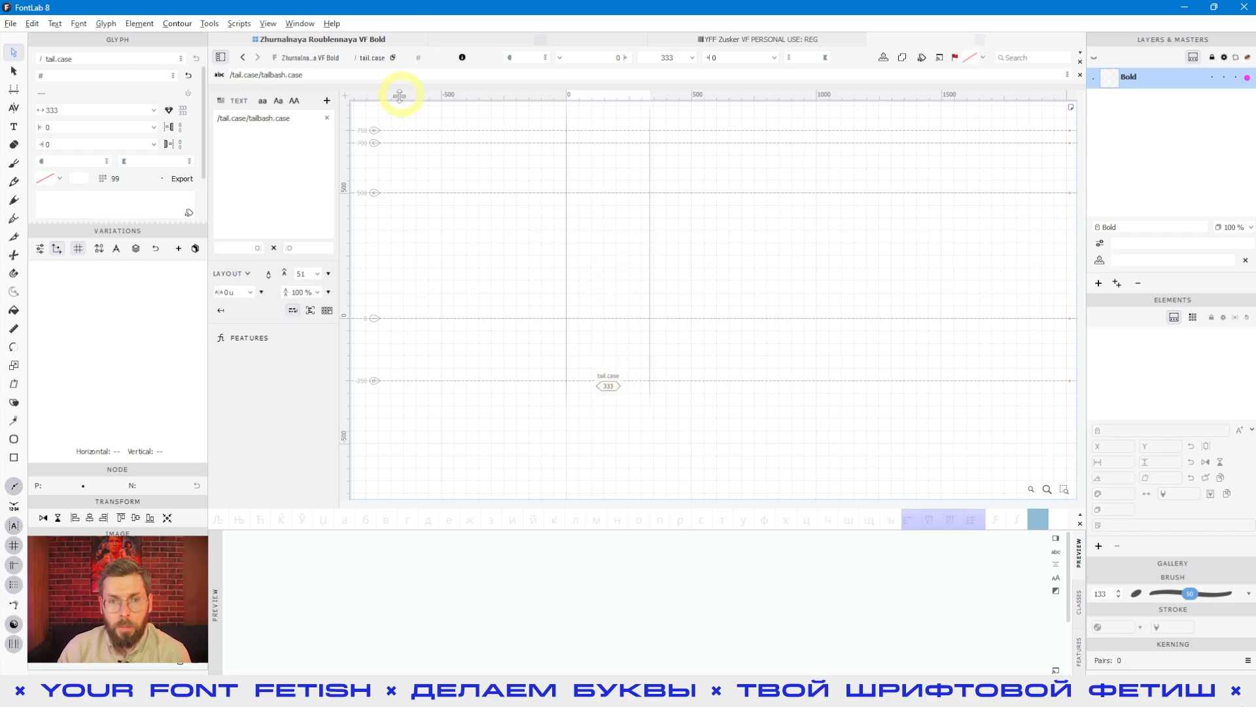
left_click(711, 256)
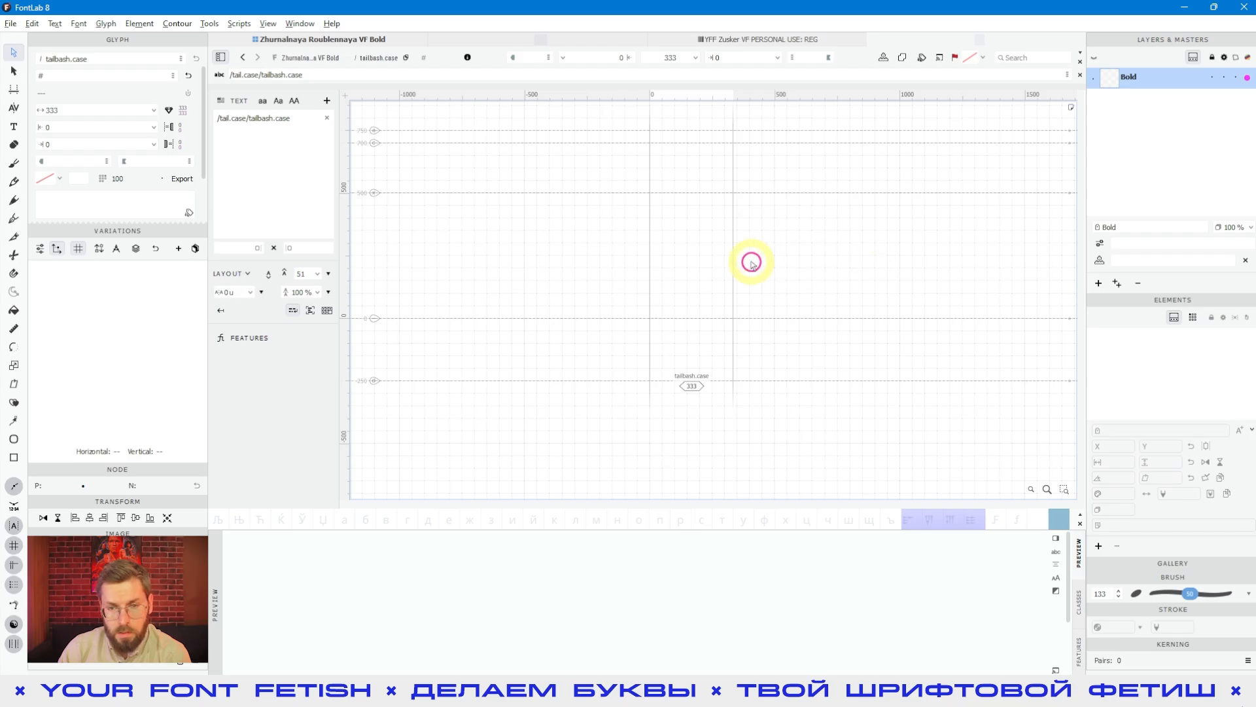
Step: Return to the Zhurnalnaya Roublennaya VF Bold glyph overview and check the new tail.case and tailbash.case glyphs
left_click(602, 257)
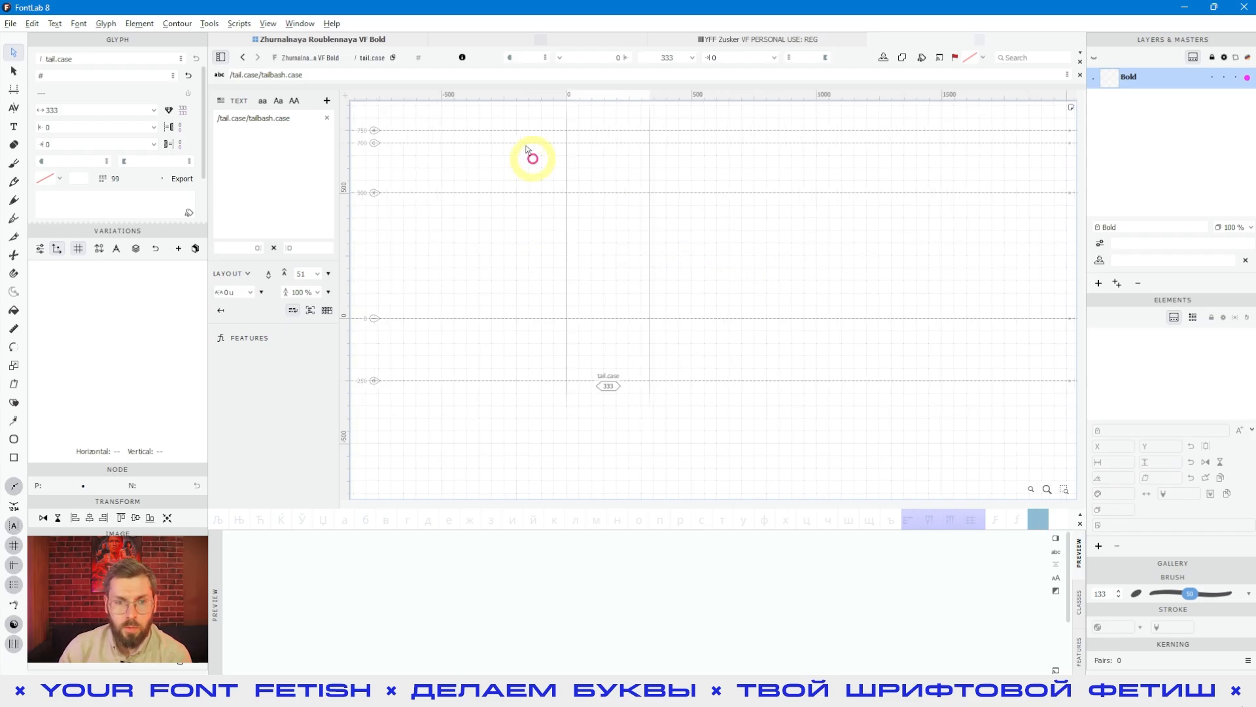
left_click(366, 39)
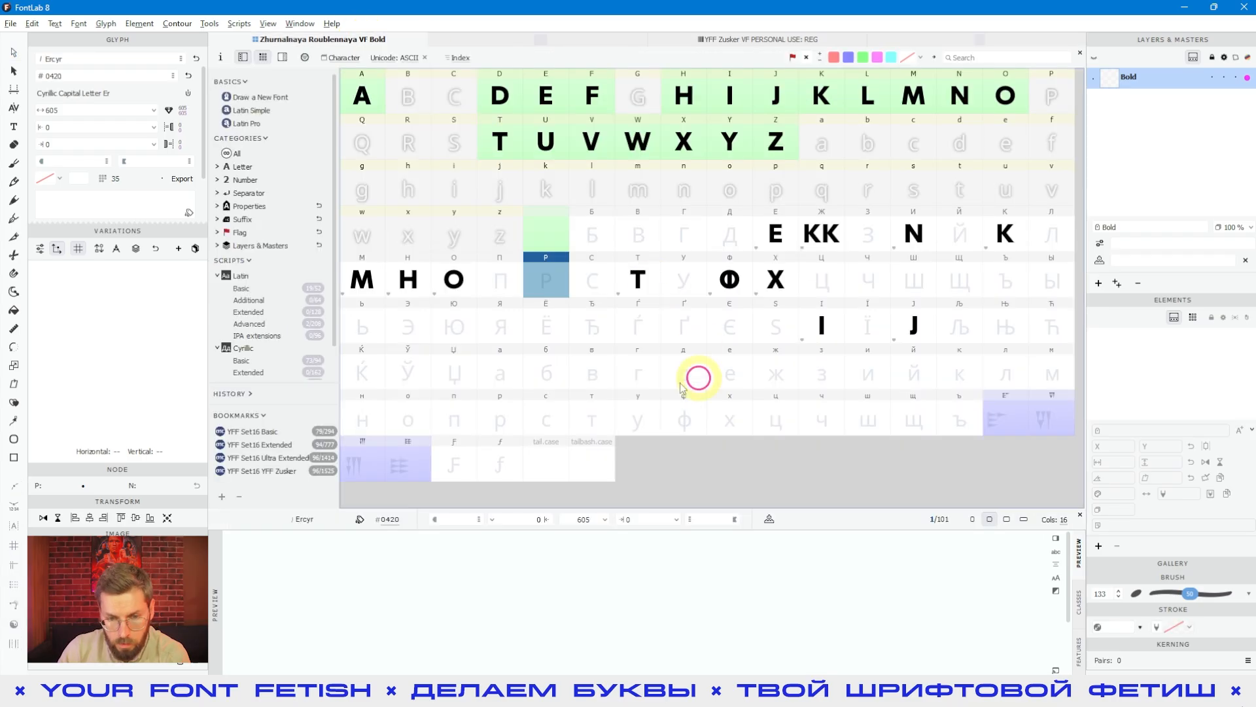
left_click(547, 473)
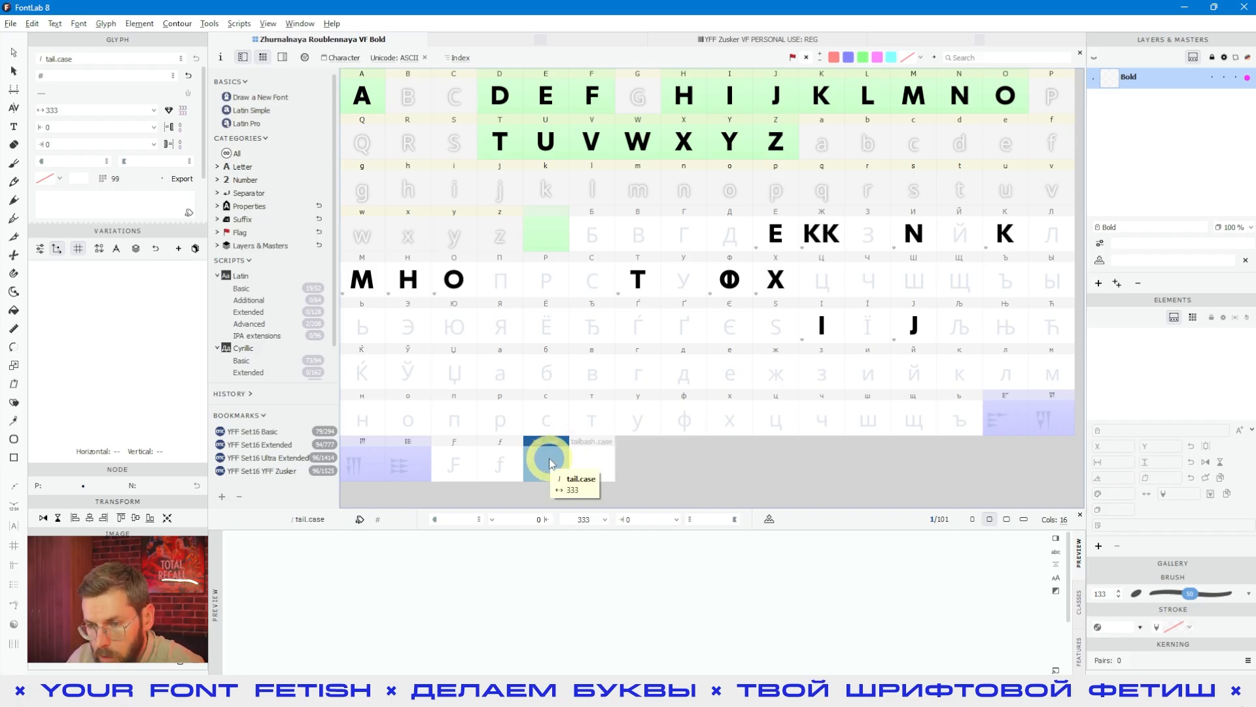
left_click(579, 466)
left_click(553, 469)
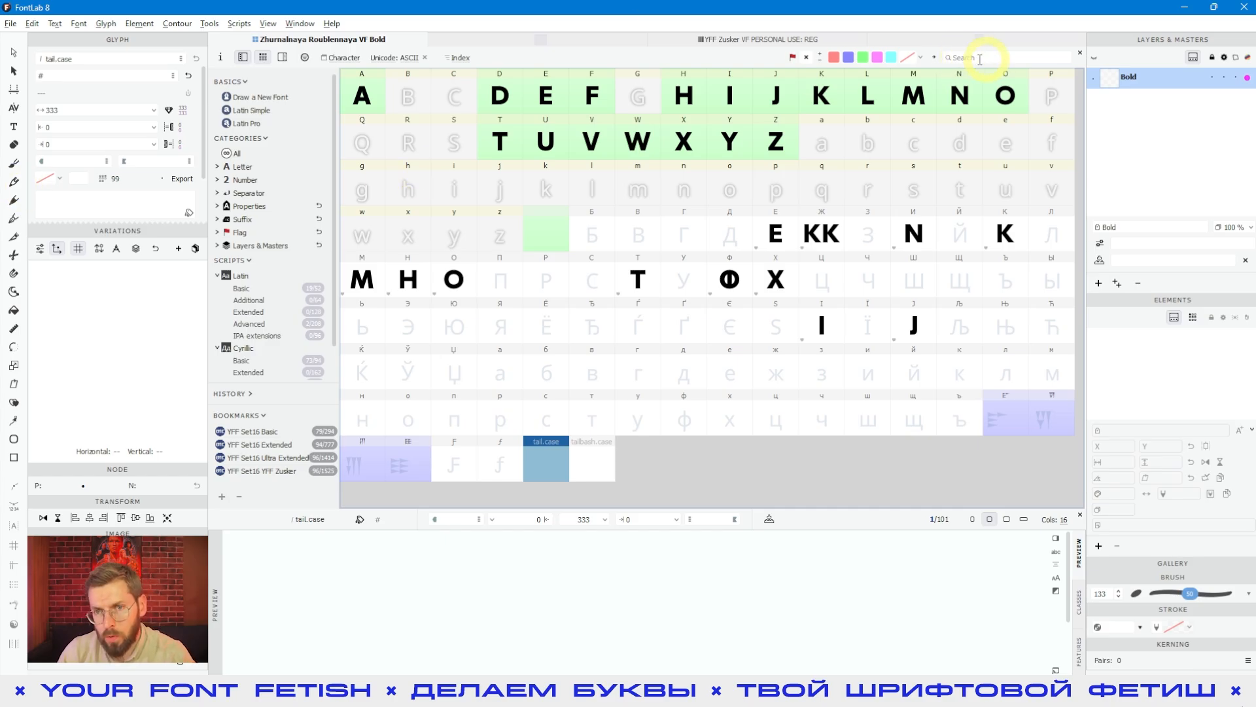
Step: Select the row of glyphs from dotaccent.ss01 to dieresismacron.ss01 in the YFF Zusker font and copy them
left_click(728, 39)
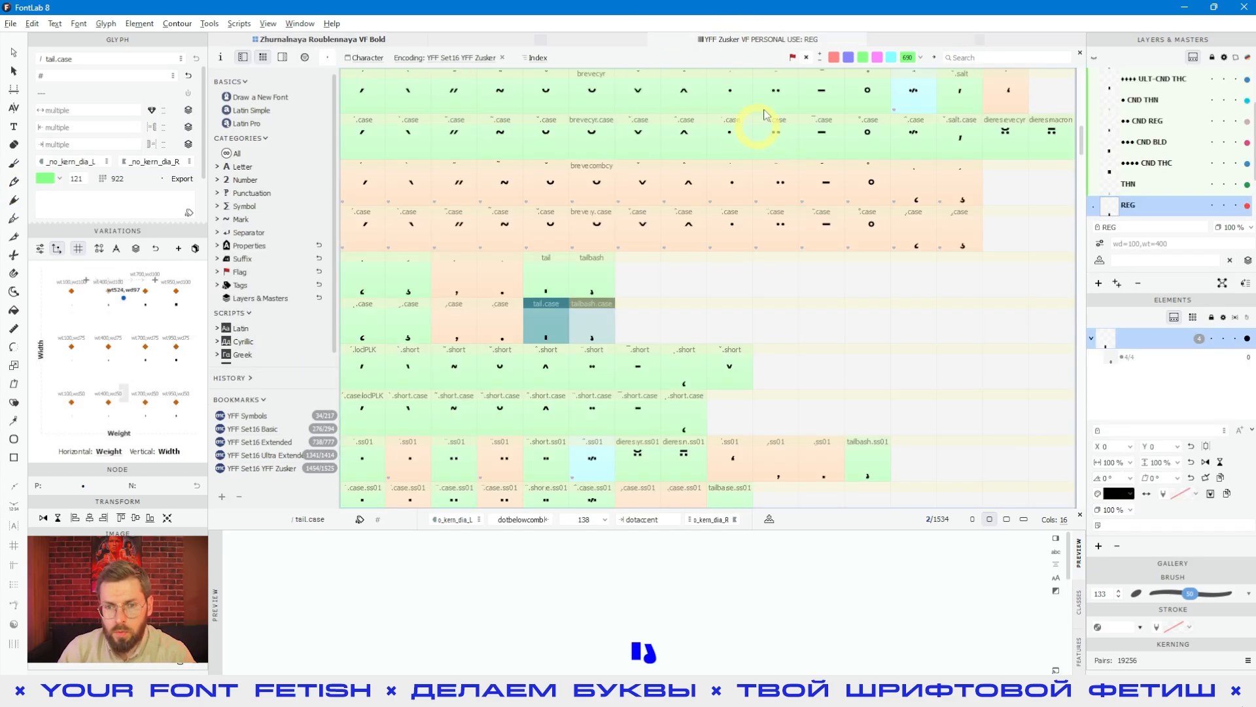
scroll(644, 254, "down", 5)
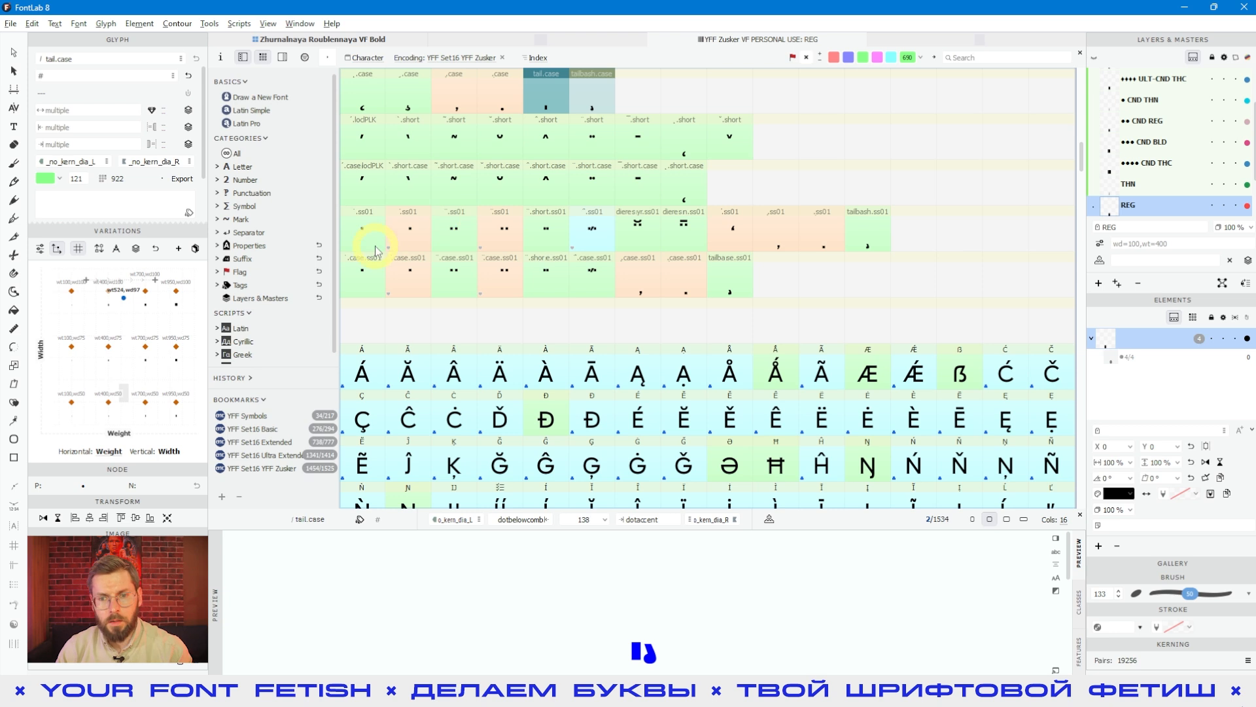
left_click(375, 247)
left_click(681, 239, "shift")
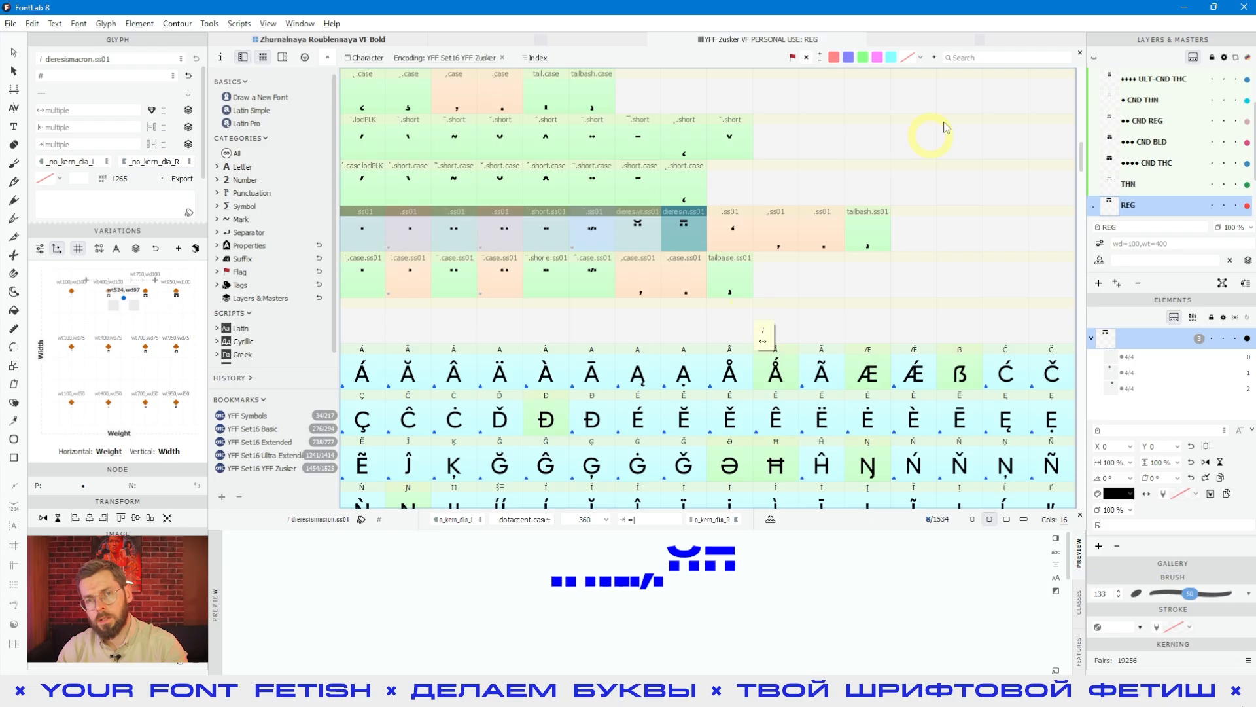
double_click(558, 272)
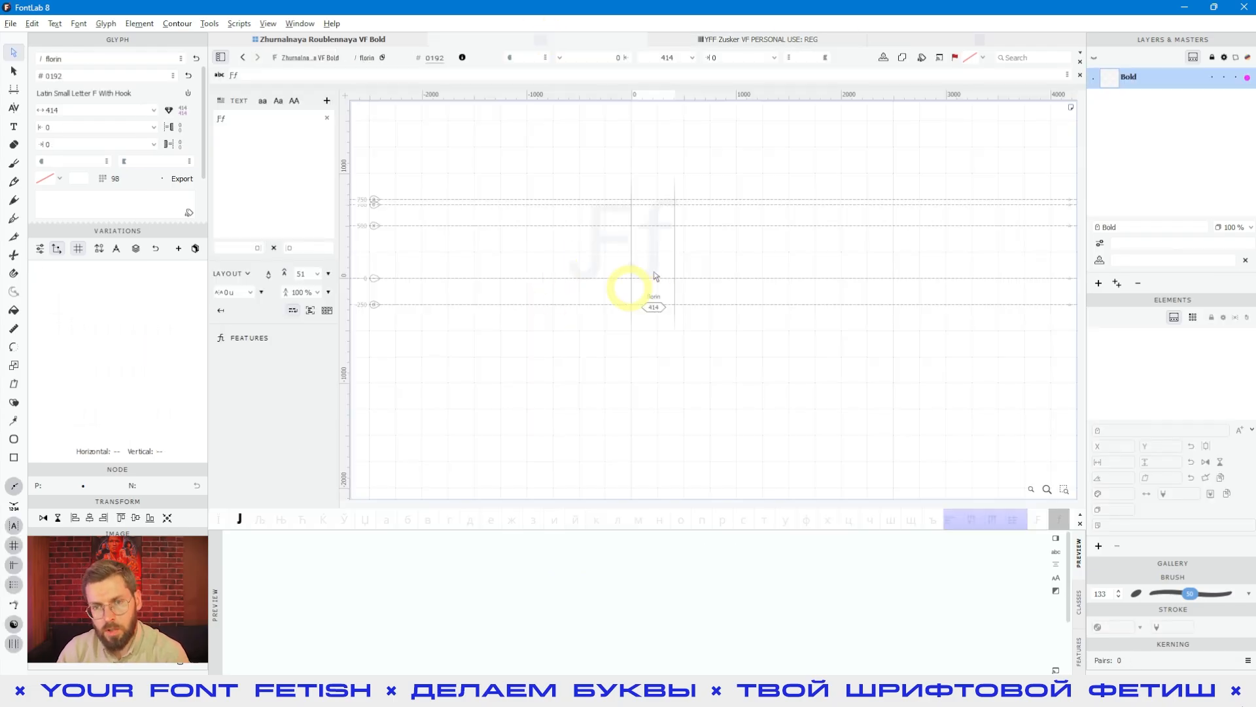
left_click(754, 41)
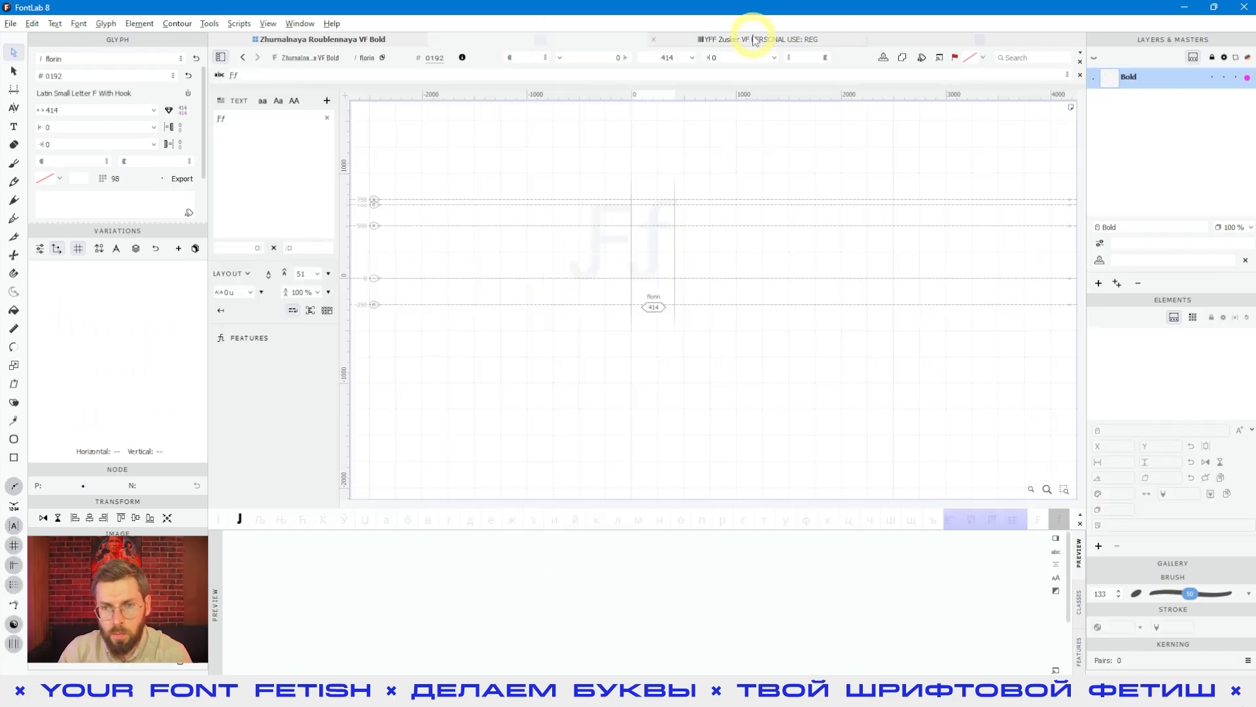
left_click(685, 235)
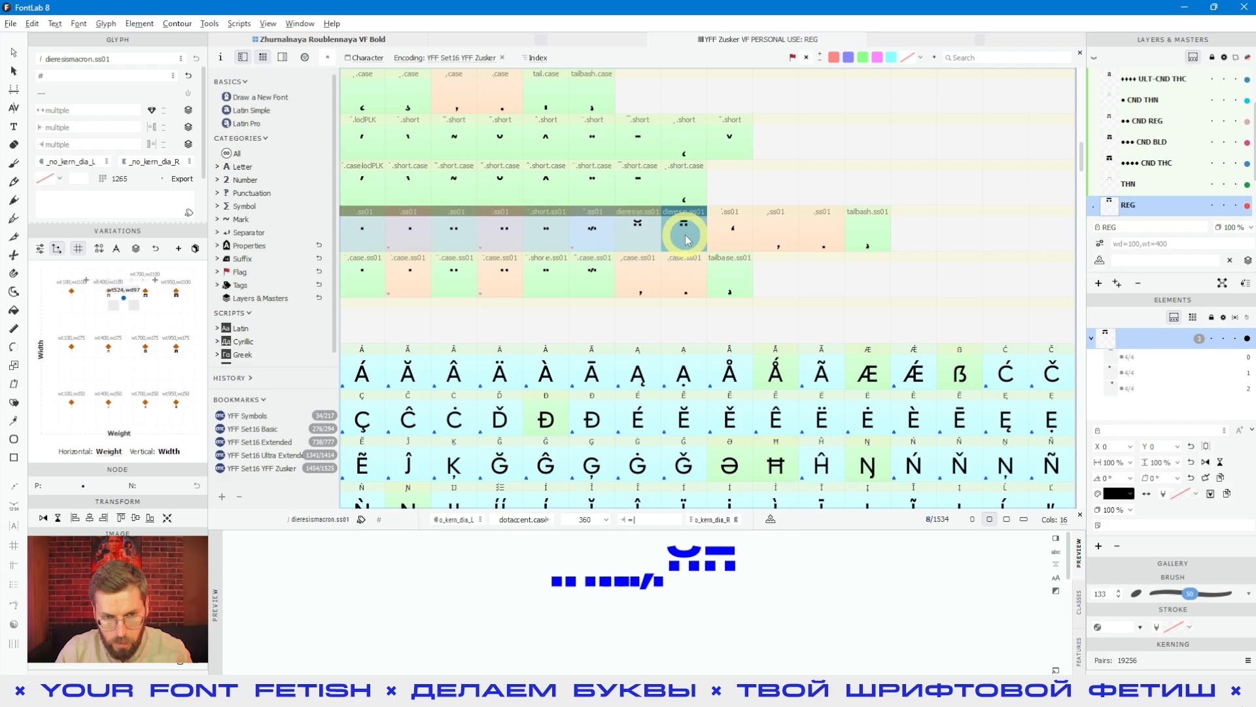
key("ctrl+c")
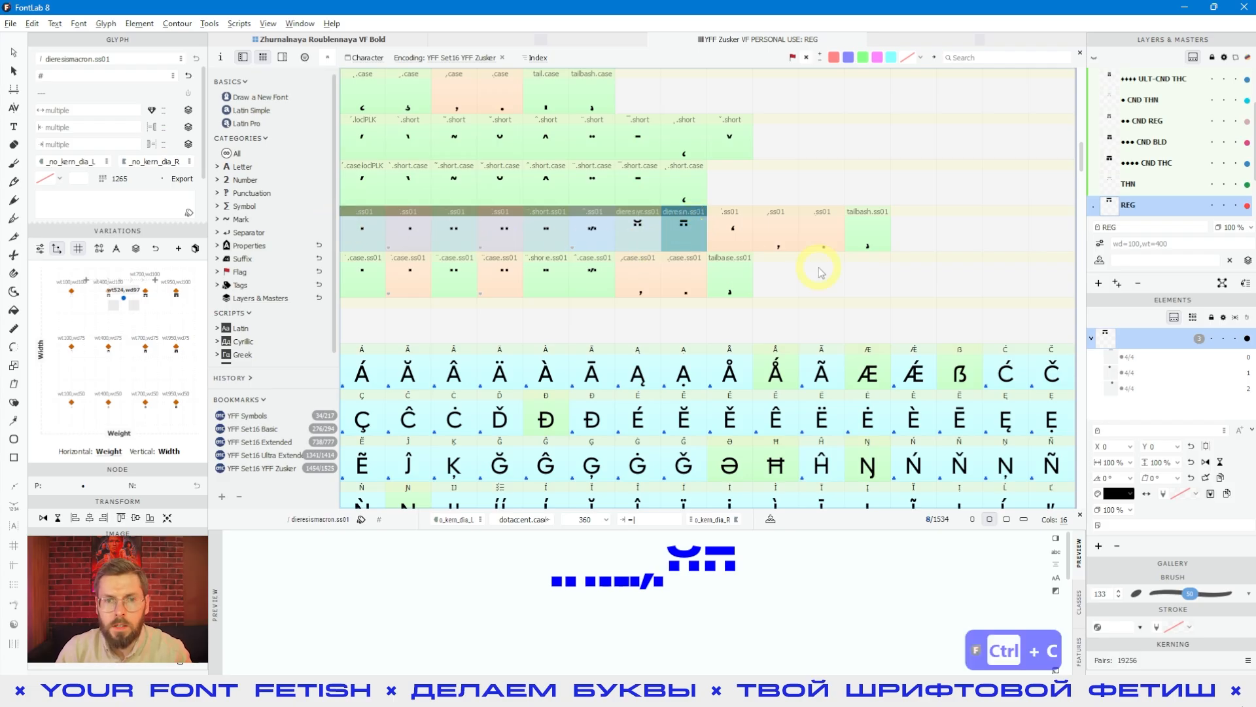
Step: Search Zhurnalnaya Roublennaya VF Bold for the copied glyph names and hide all glyphs outside the search
left_click(347, 40)
left_click(983, 57)
key("ctrl+v")
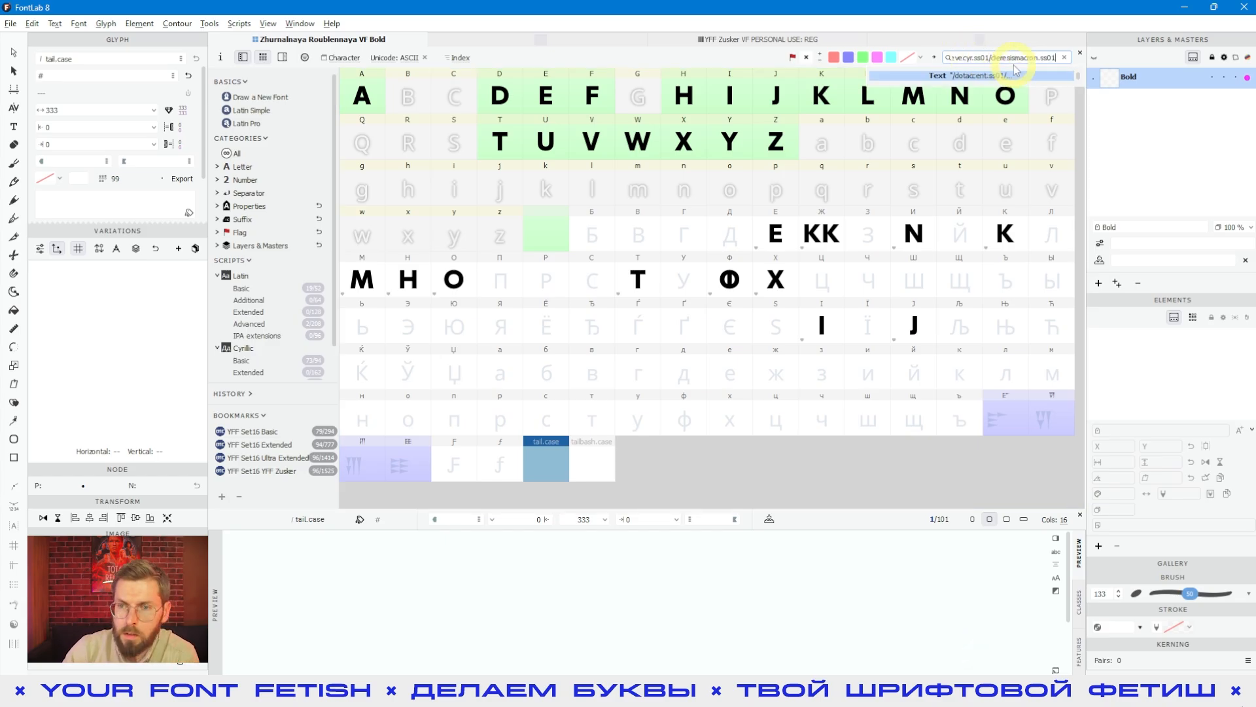
key("Return")
left_click(688, 89)
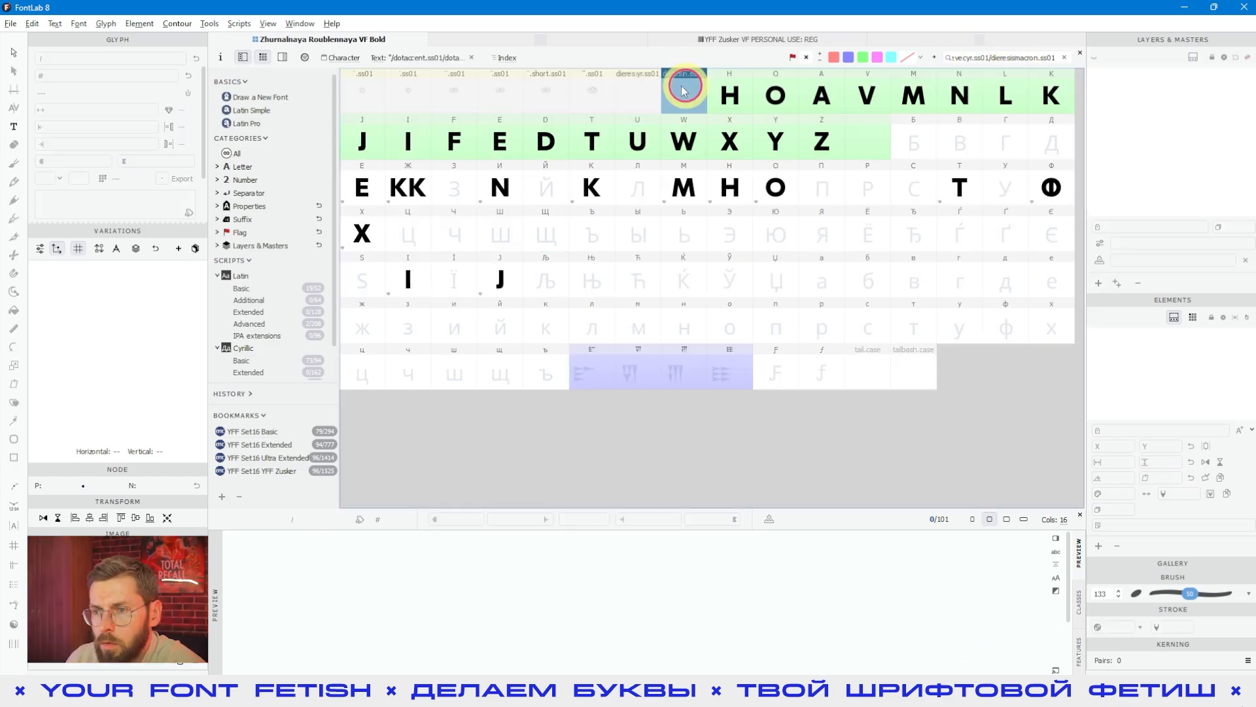
left_click(650, 89)
left_click(300, 75)
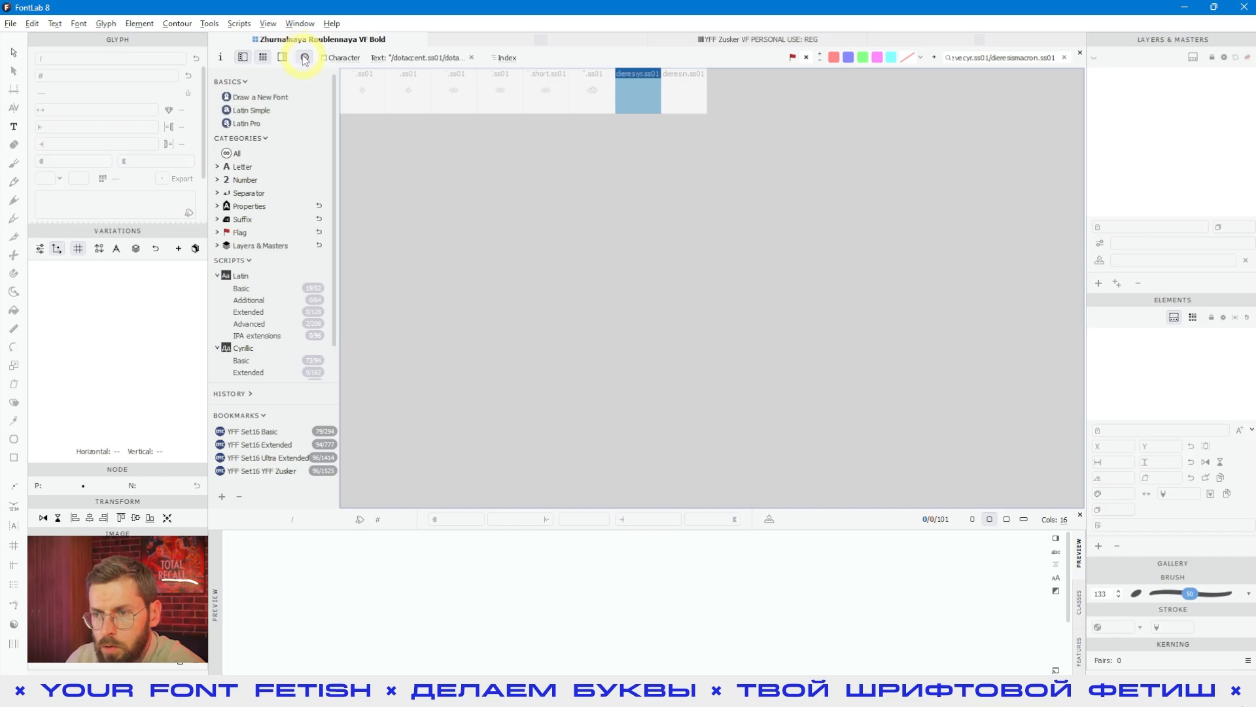
Step: Examine the placeholder cells for the pasted names from dotaccent.ss01 to dieresismacron.ss01
left_click(642, 95)
left_click(638, 91)
left_click(546, 92)
left_click(500, 92)
left_click(454, 91)
left_click(362, 91)
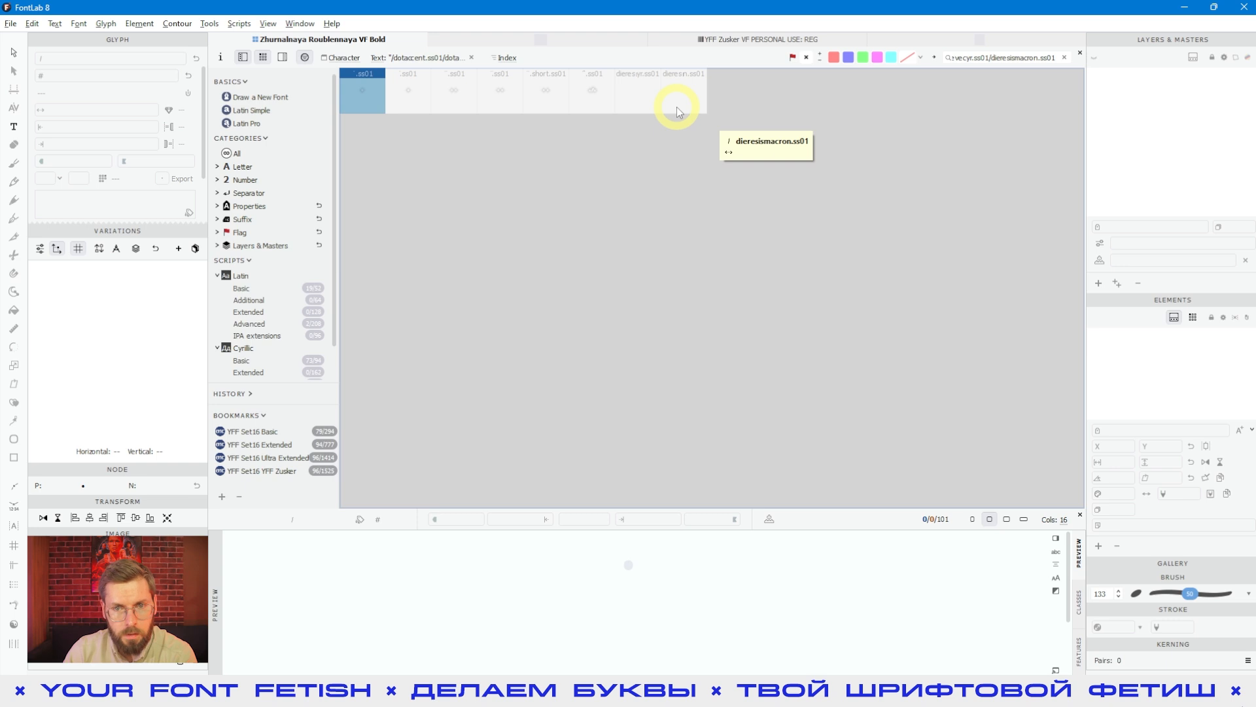
left_click(645, 92)
left_click(668, 92)
left_click(589, 92)
left_click(545, 92)
left_click(609, 98)
left_click(678, 95)
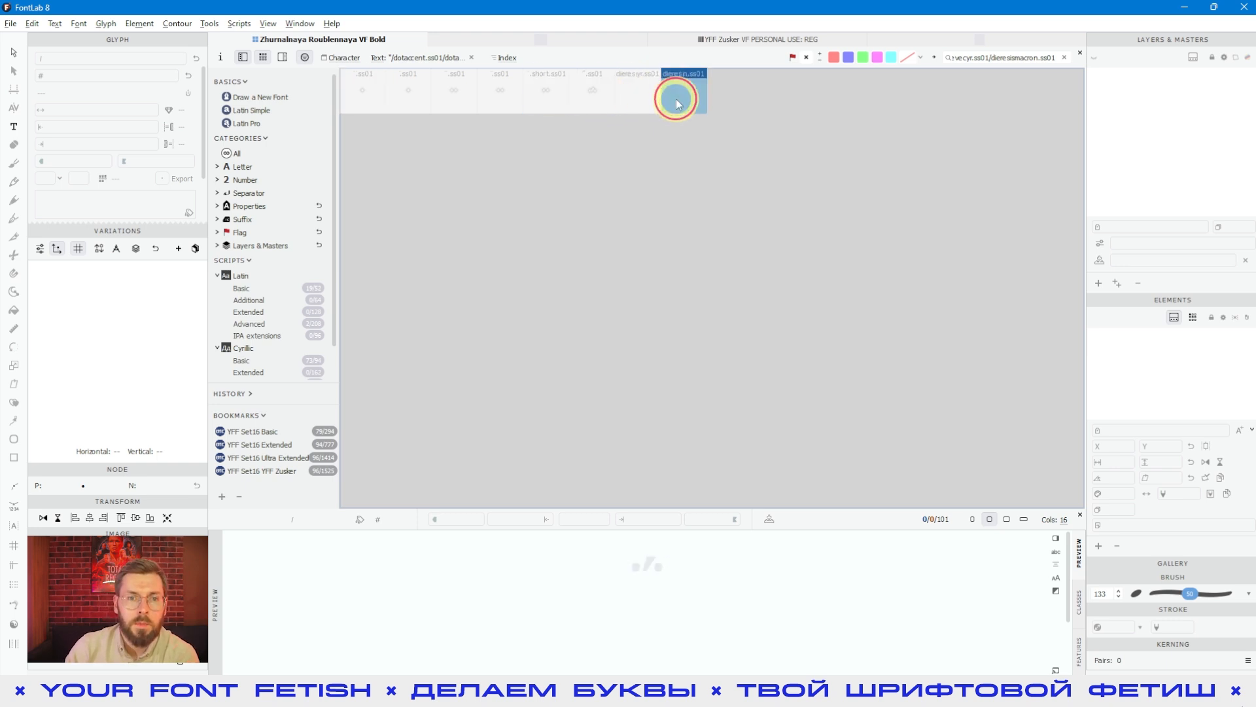
left_click(365, 97)
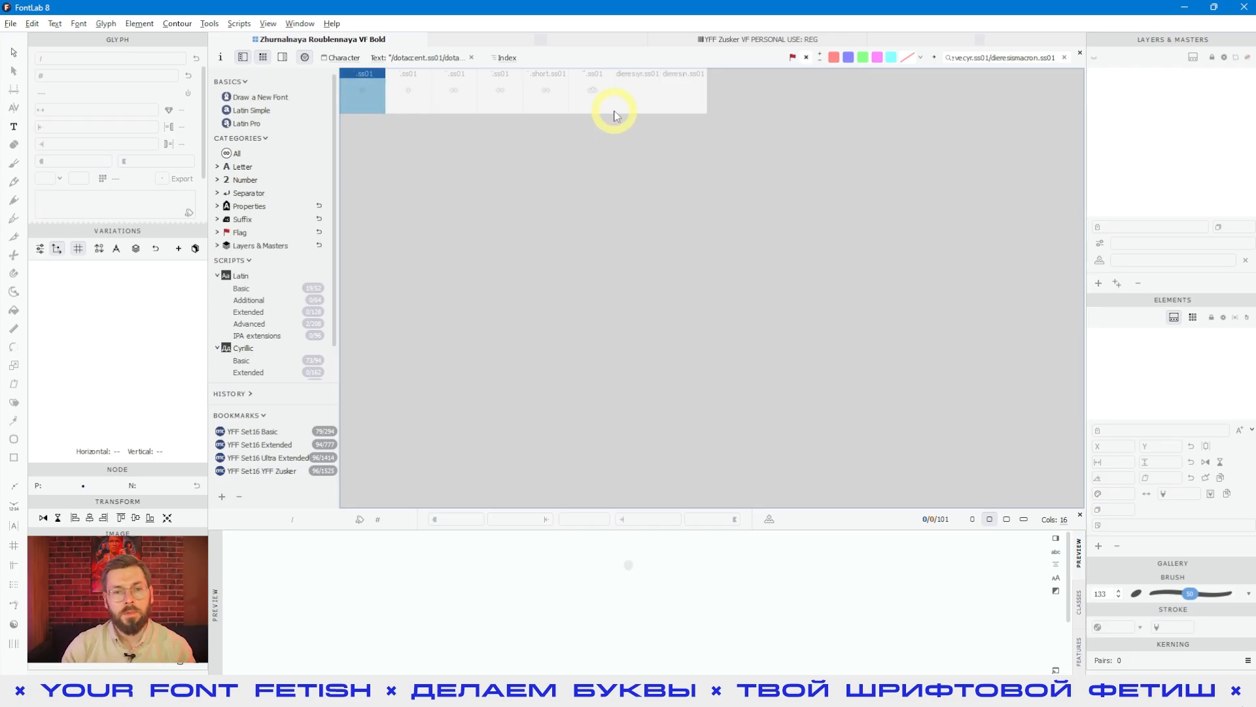
Step: Create the dieresis.short.ss01 glyph and the .ss01 glyph just before it from their placeholders
left_click(499, 93)
left_click(564, 86)
left_click(506, 100)
left_click(573, 97)
left_click(547, 106)
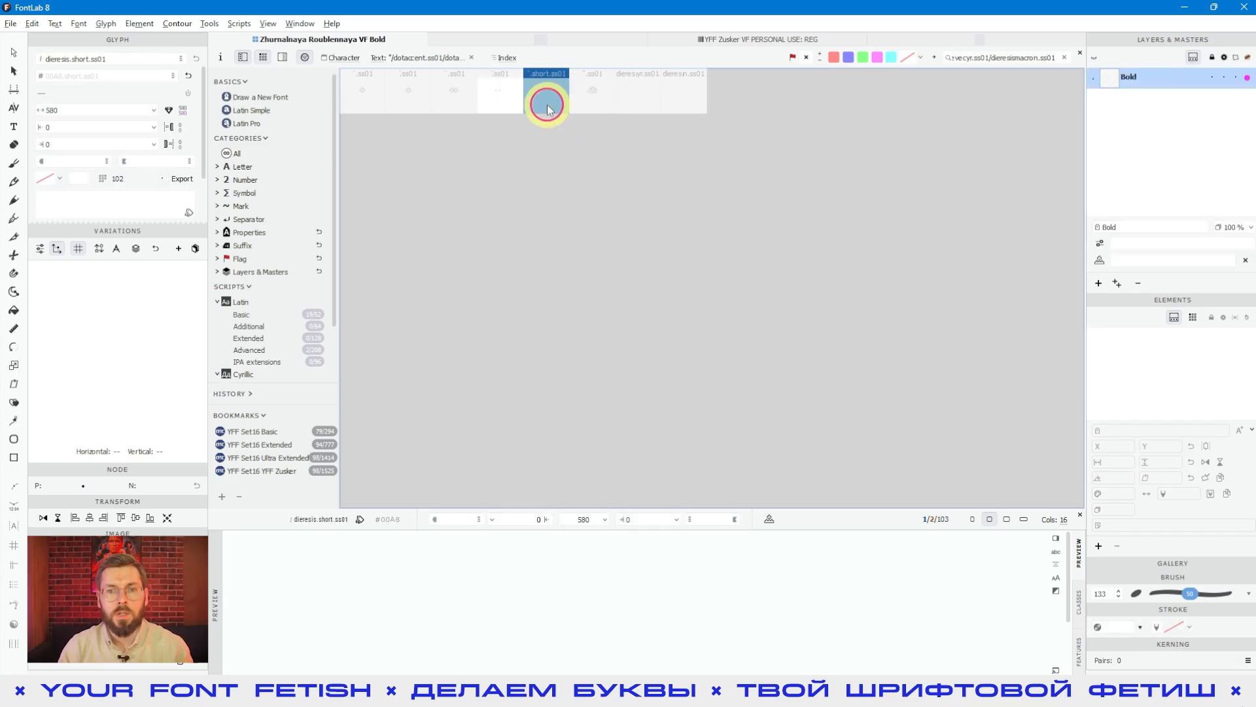
Step: Select the whole row of .ss01 cells through dieresismacron.ss01 and create all remaining missing glyphs at once
left_click(696, 92)
left_click(378, 110, "shift")
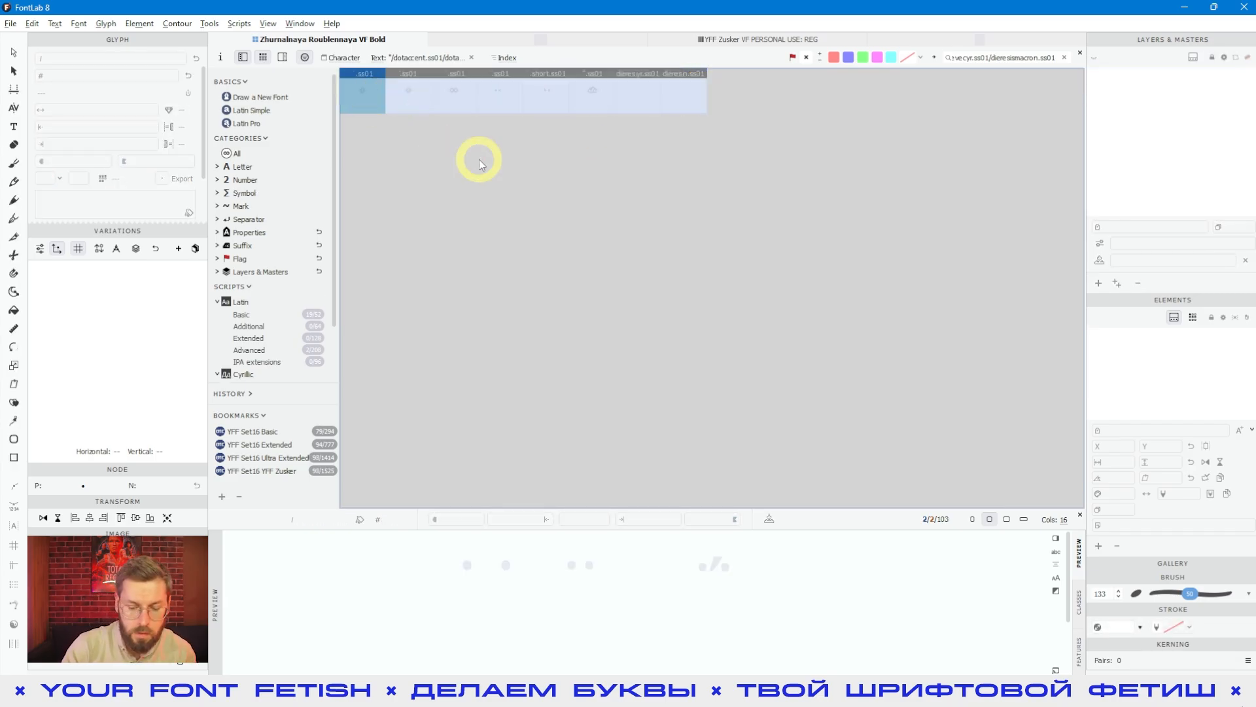
key("Return")
left_click(604, 216)
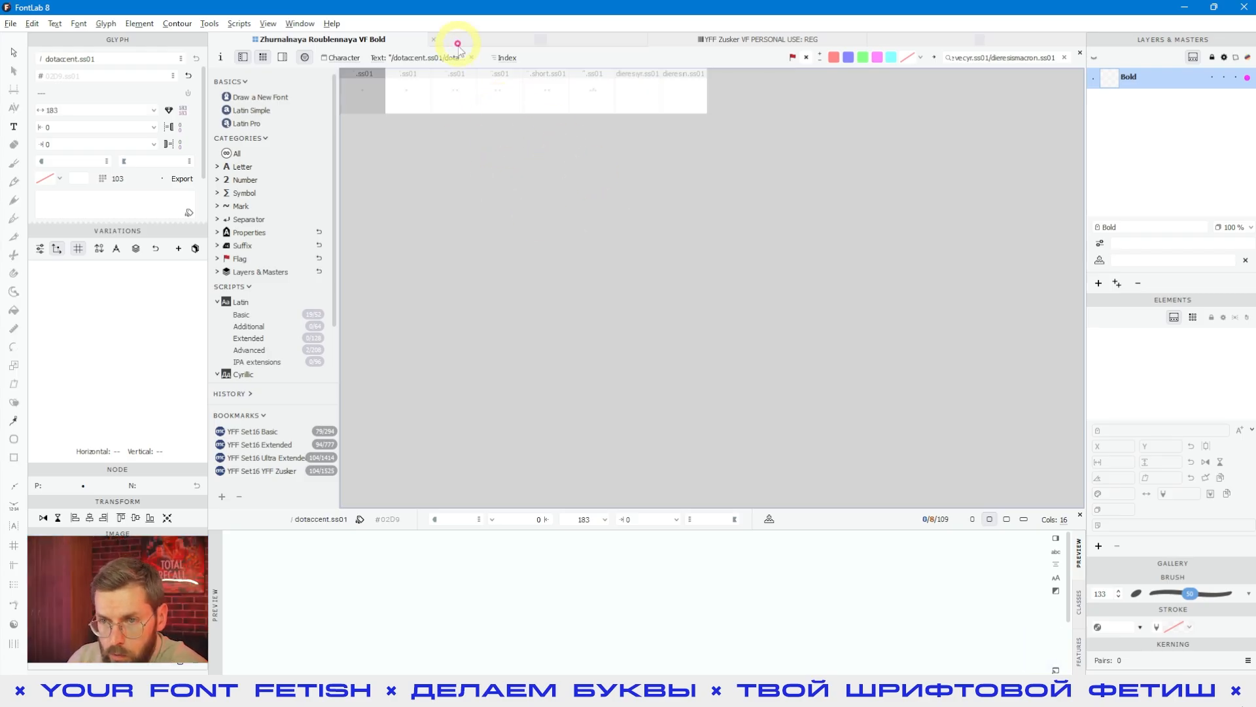
Step: Clear the name filter and review the new .ss01 glyphs at the end of the full font
left_click(471, 58)
left_click(641, 373)
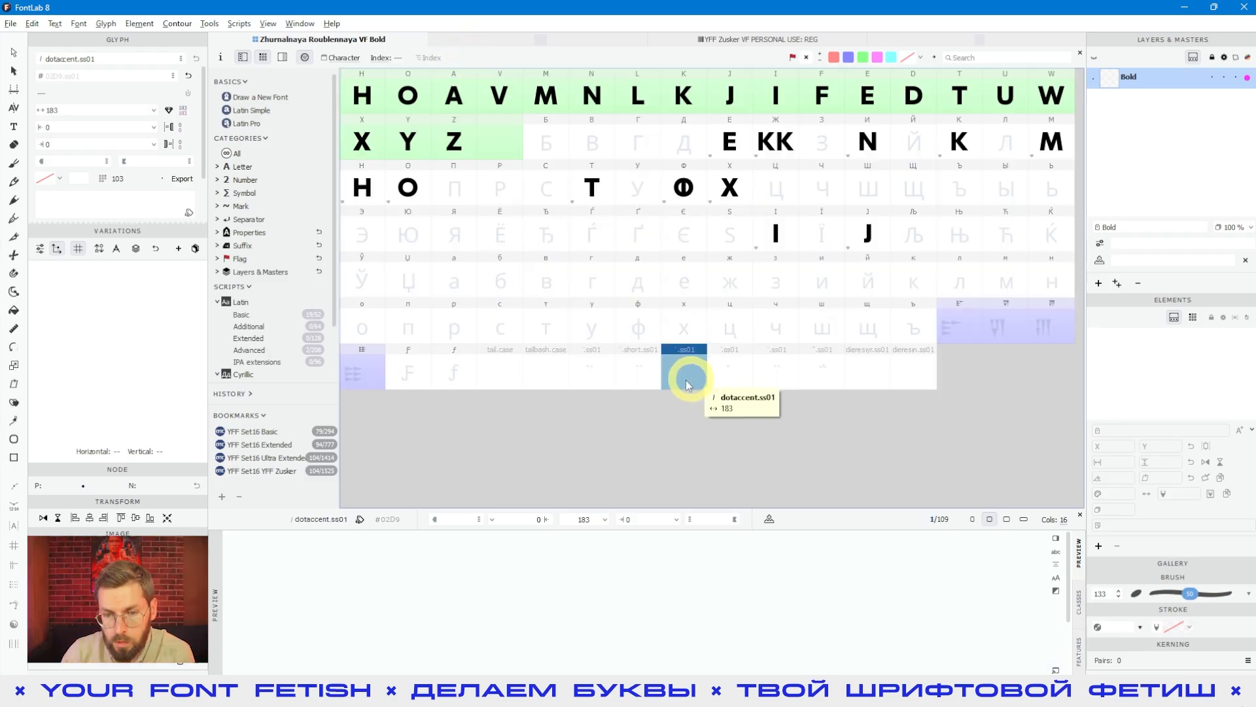
left_click(822, 368)
left_click(919, 368)
left_click(631, 372)
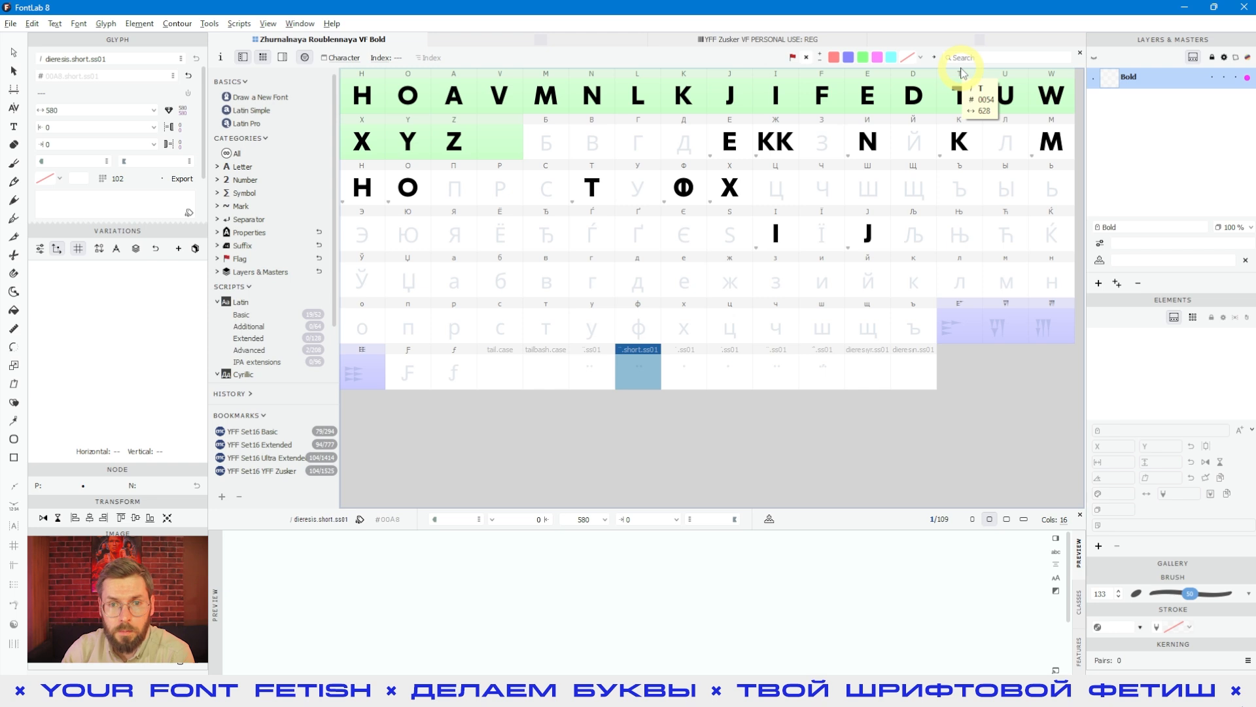
left_click(498, 38)
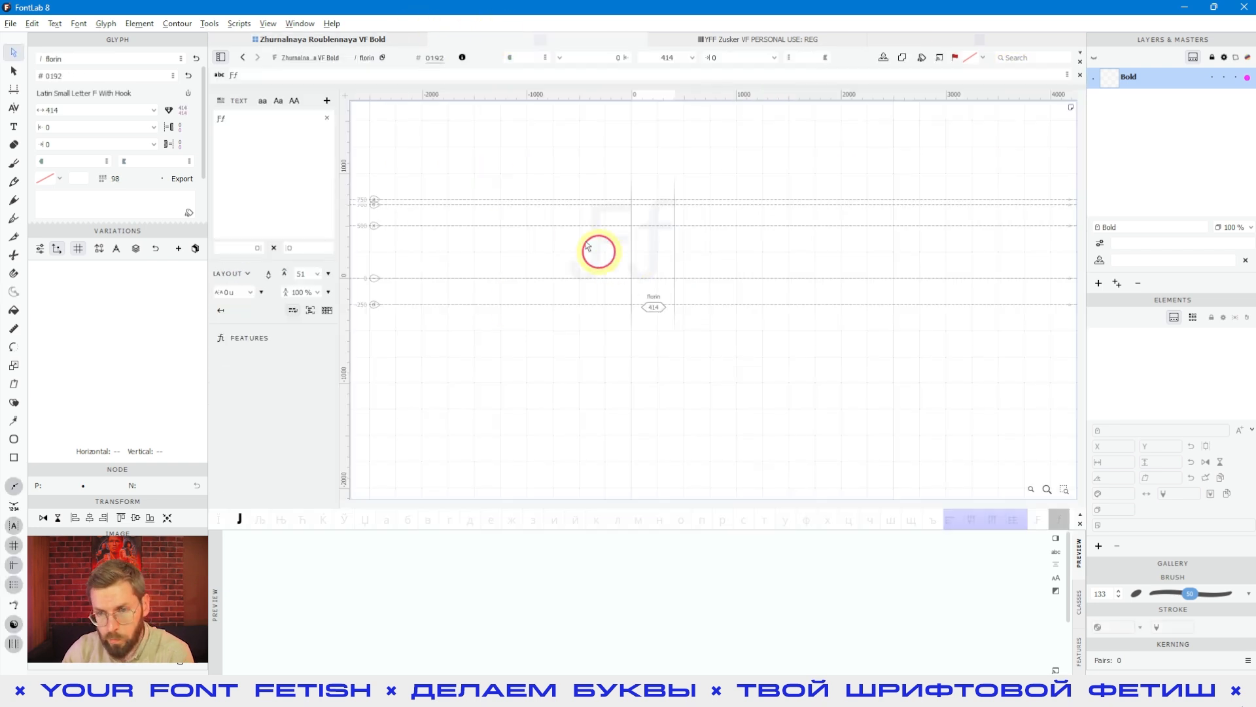
left_click(337, 39)
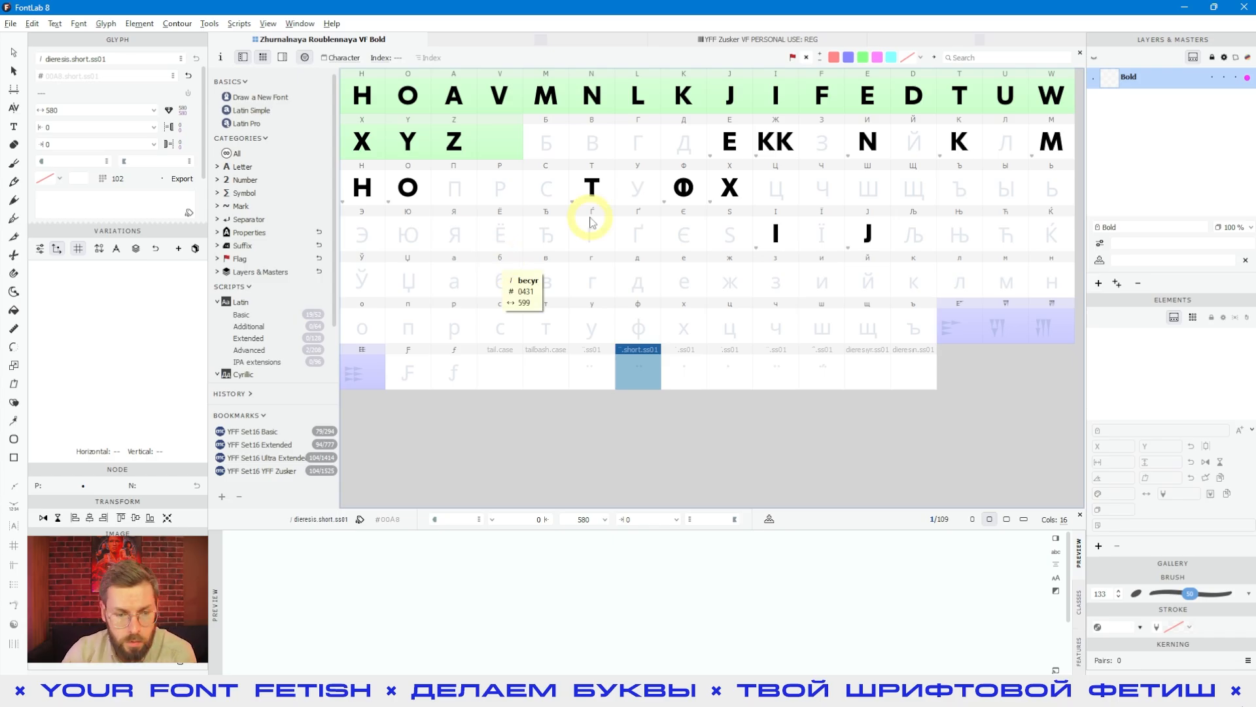
Step: Recall the .ss01 glyph name search from the history and review the glyphs from dotaccent.ss01 to dieresismacron.ss01
left_click(236, 394)
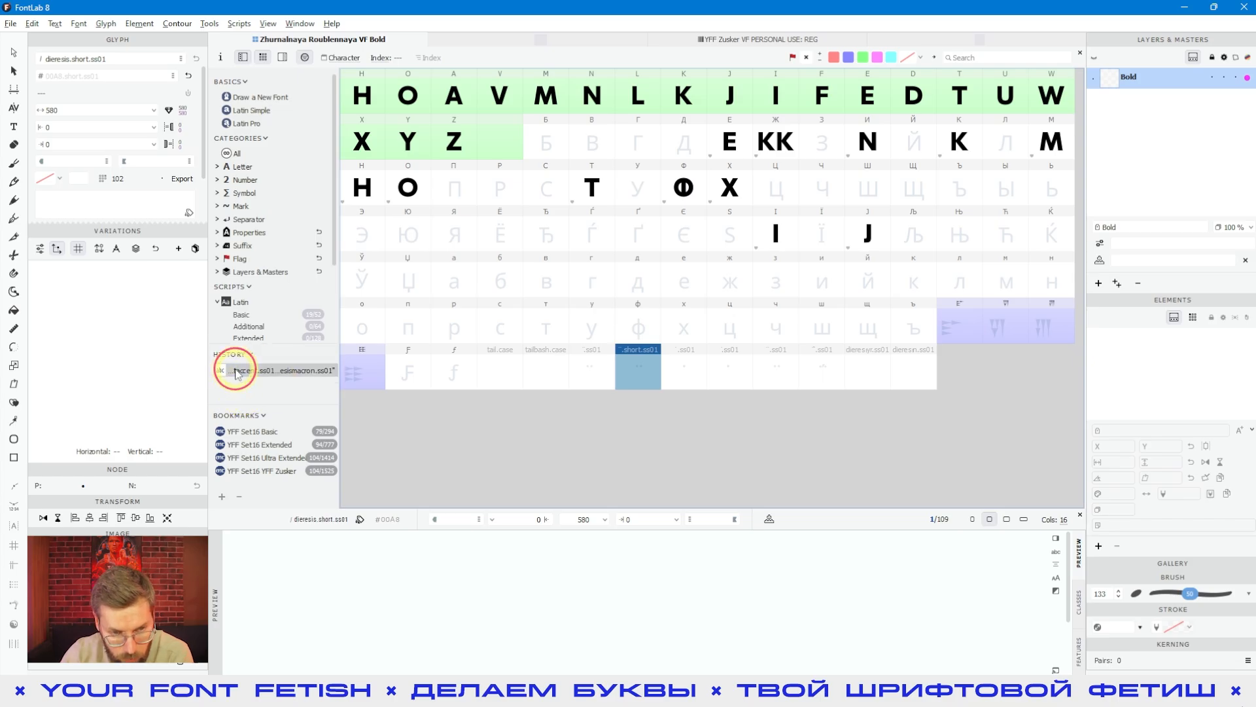
left_click(258, 373)
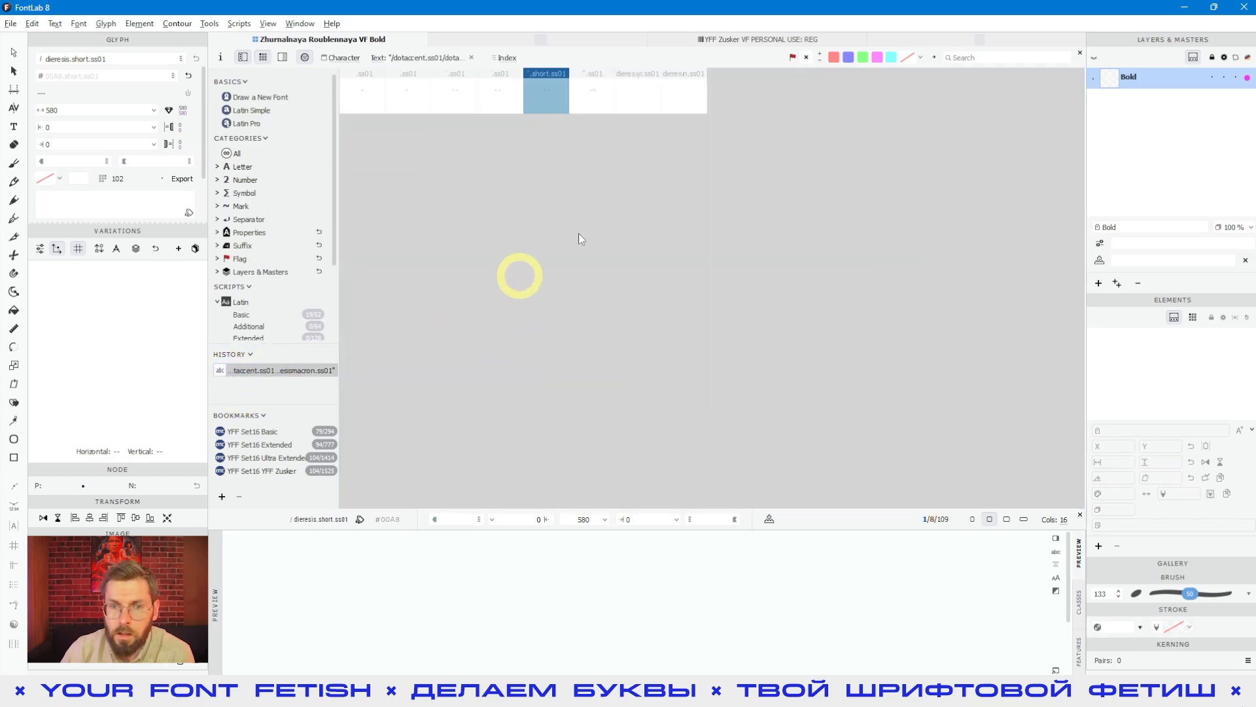
left_click(683, 107)
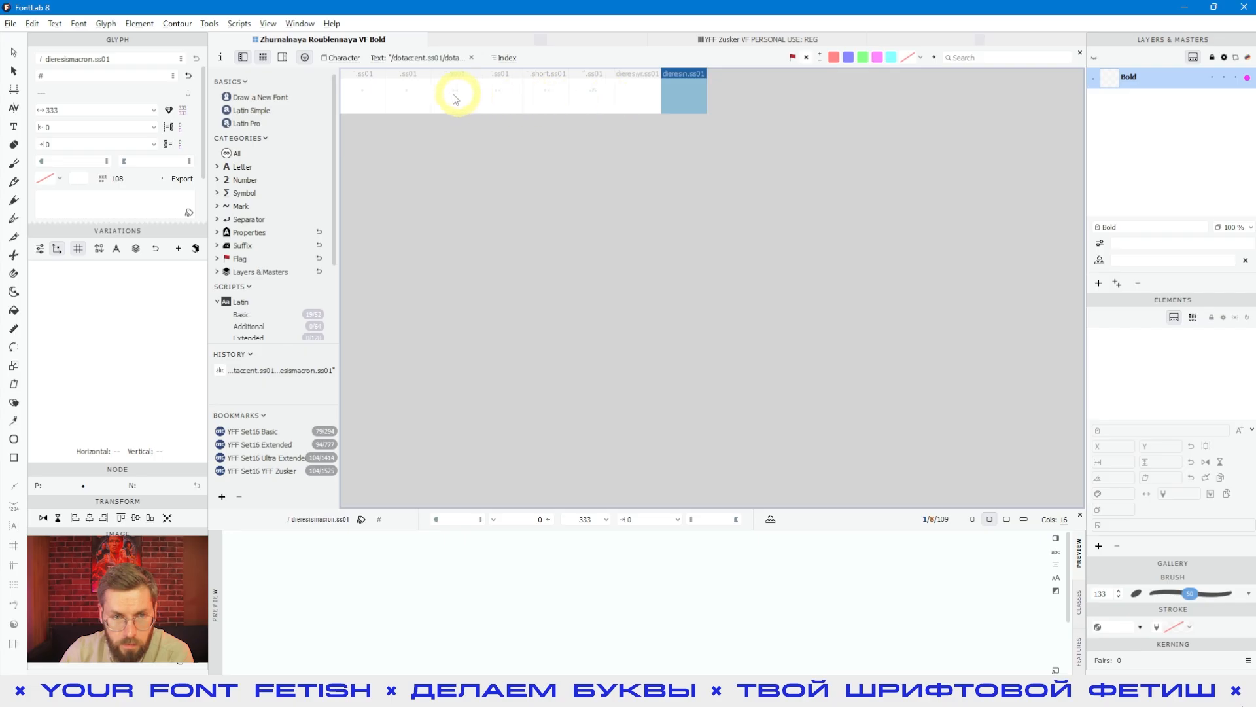
left_click(362, 98)
left_click(638, 102)
left_click(670, 105)
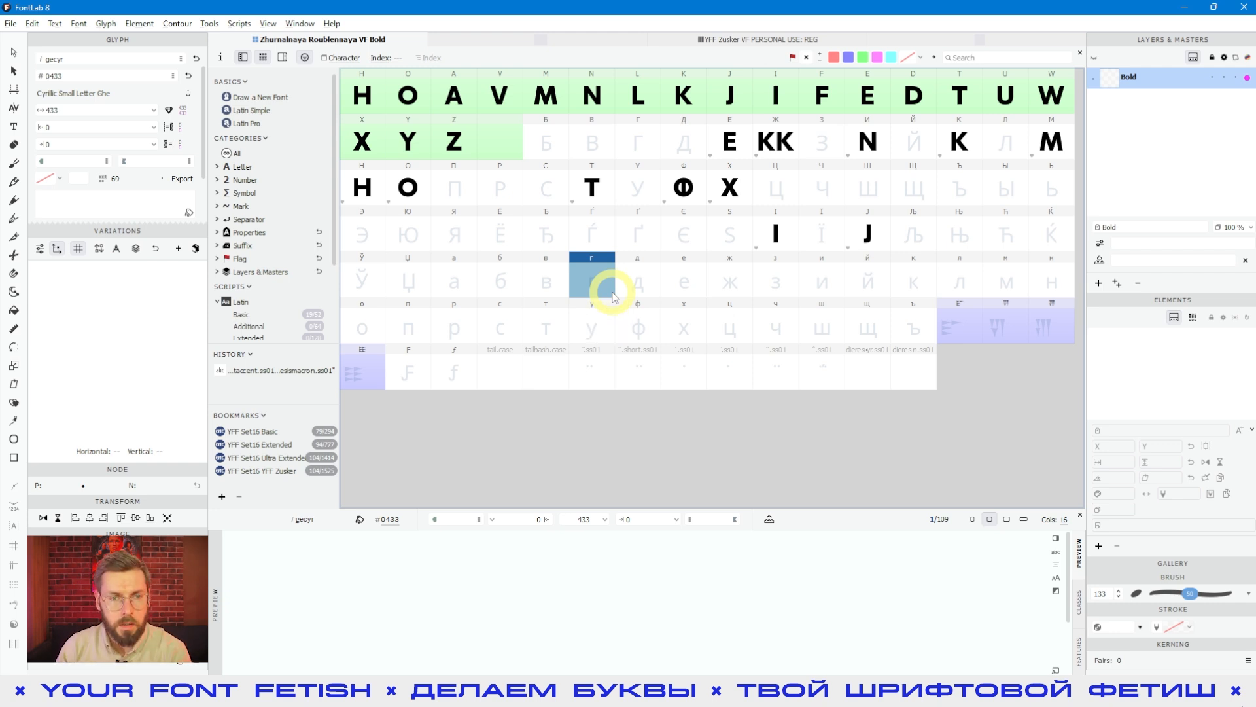
Step: Display the font by the Latin Simple encoding, and change the encoding to OpenType LatPro
left_click(341, 58)
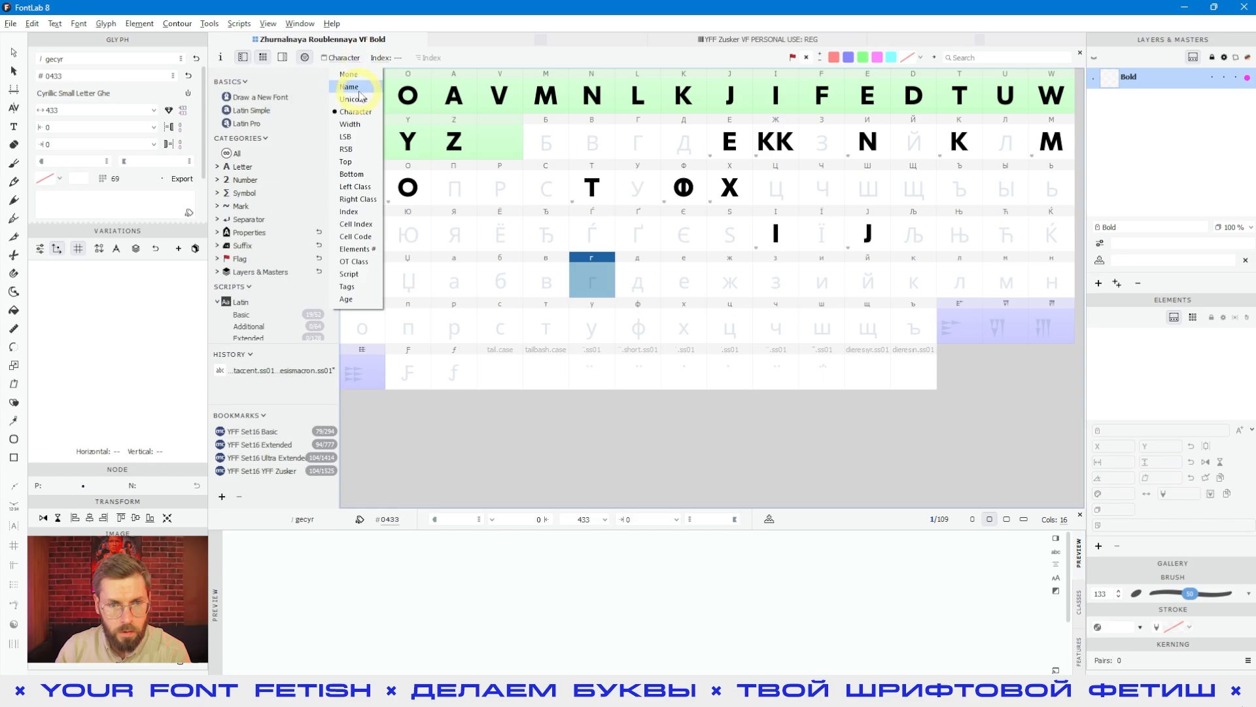
left_click(374, 59)
left_click(391, 74)
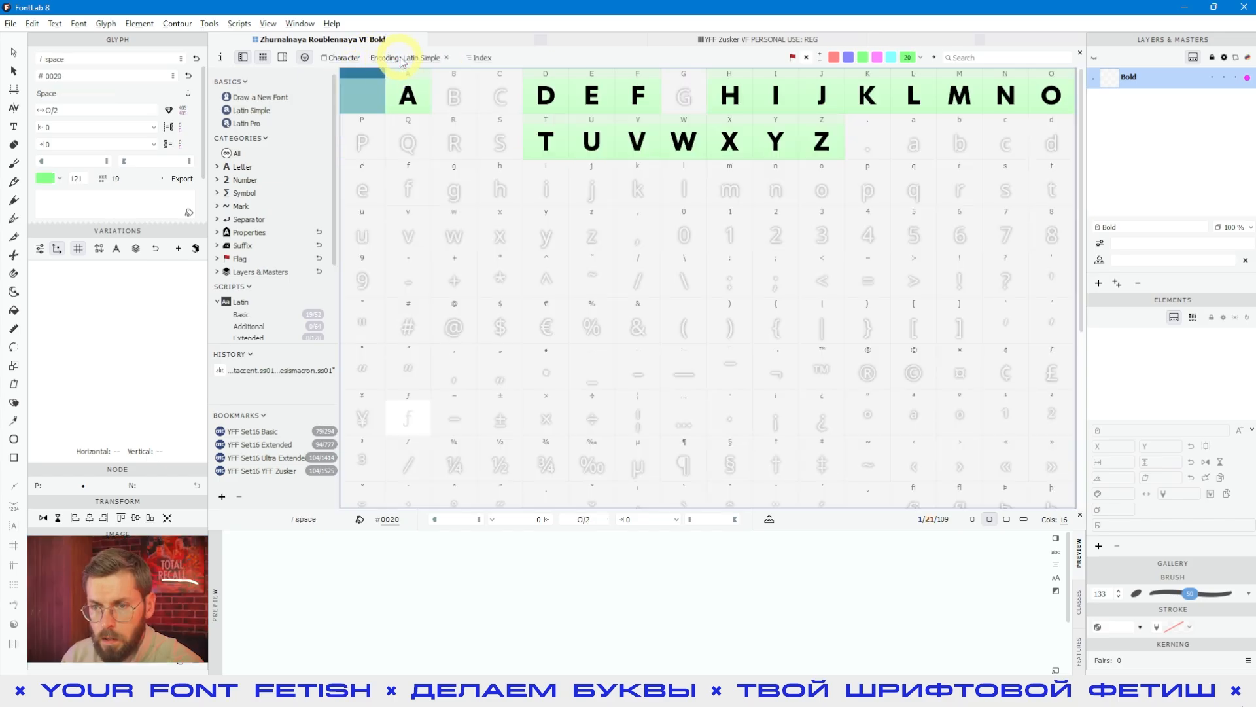
left_click(401, 61)
scroll(462, 252, "down", 3)
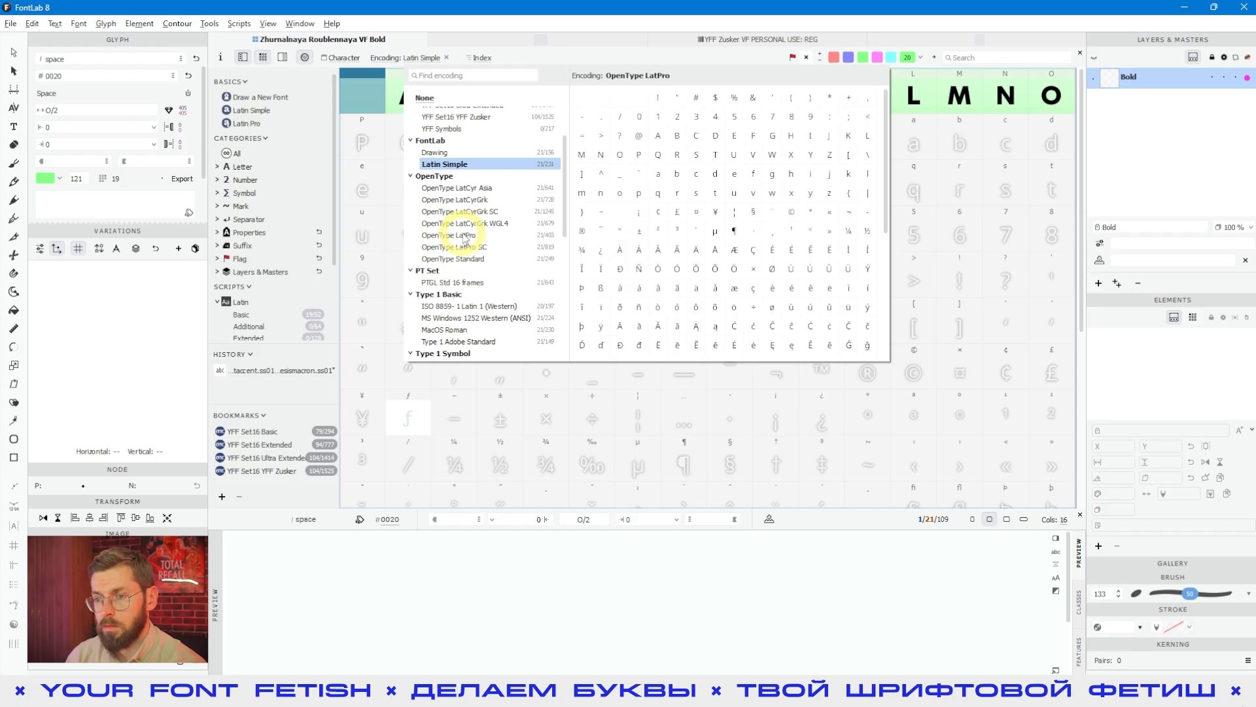
left_click(465, 238)
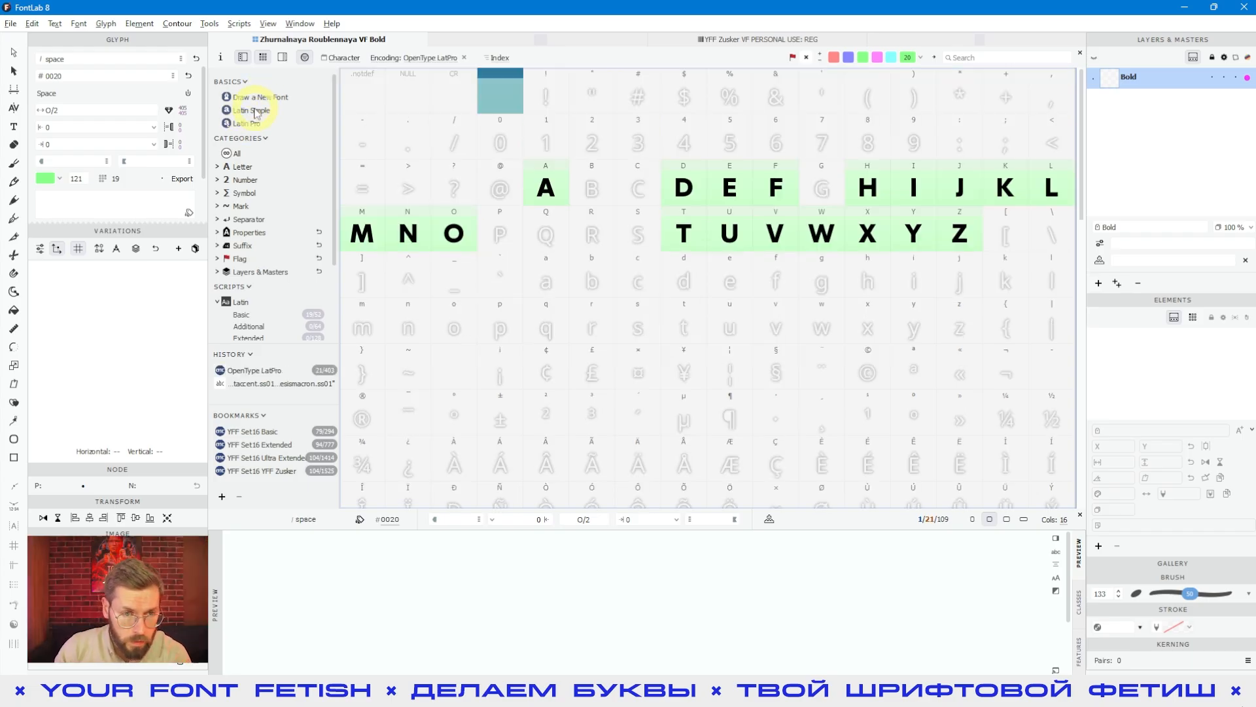
Step: Create the accented Latin glyphs ą, ę and ħ from their placeholders in the OpenType LatPro encoding
left_click(565, 298)
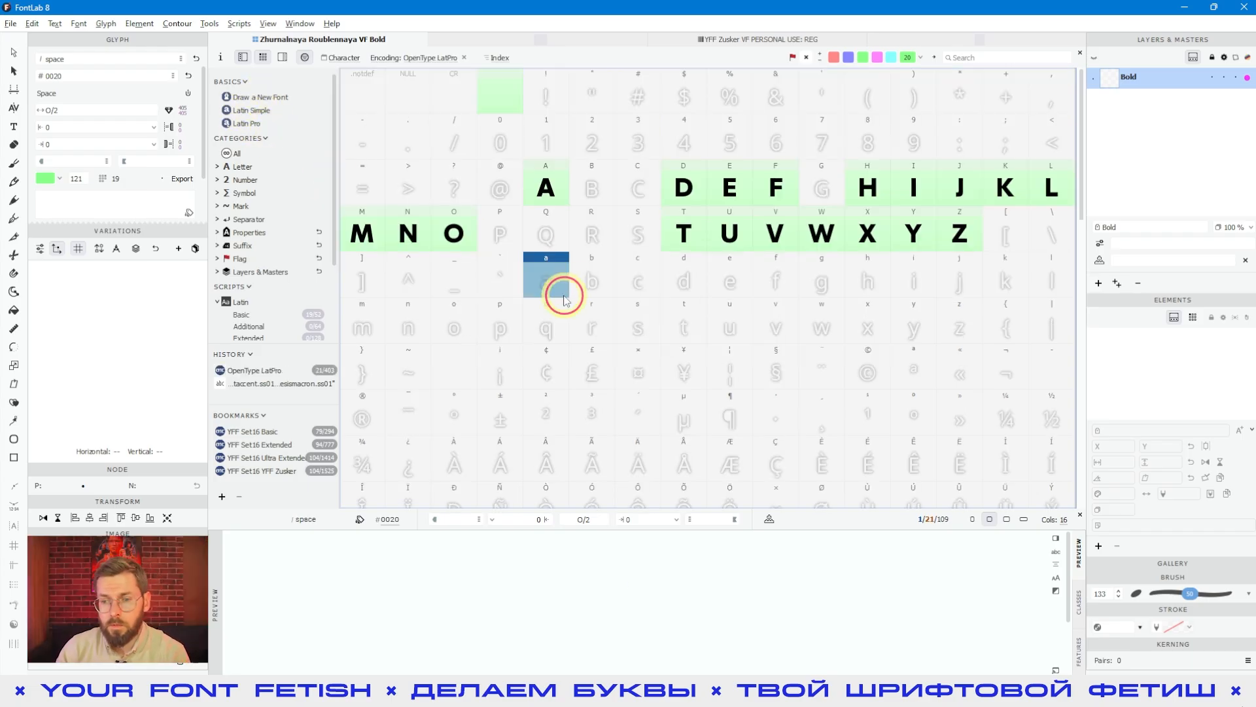
scroll(589, 275, "down", 8)
left_click(875, 311)
left_click(769, 385)
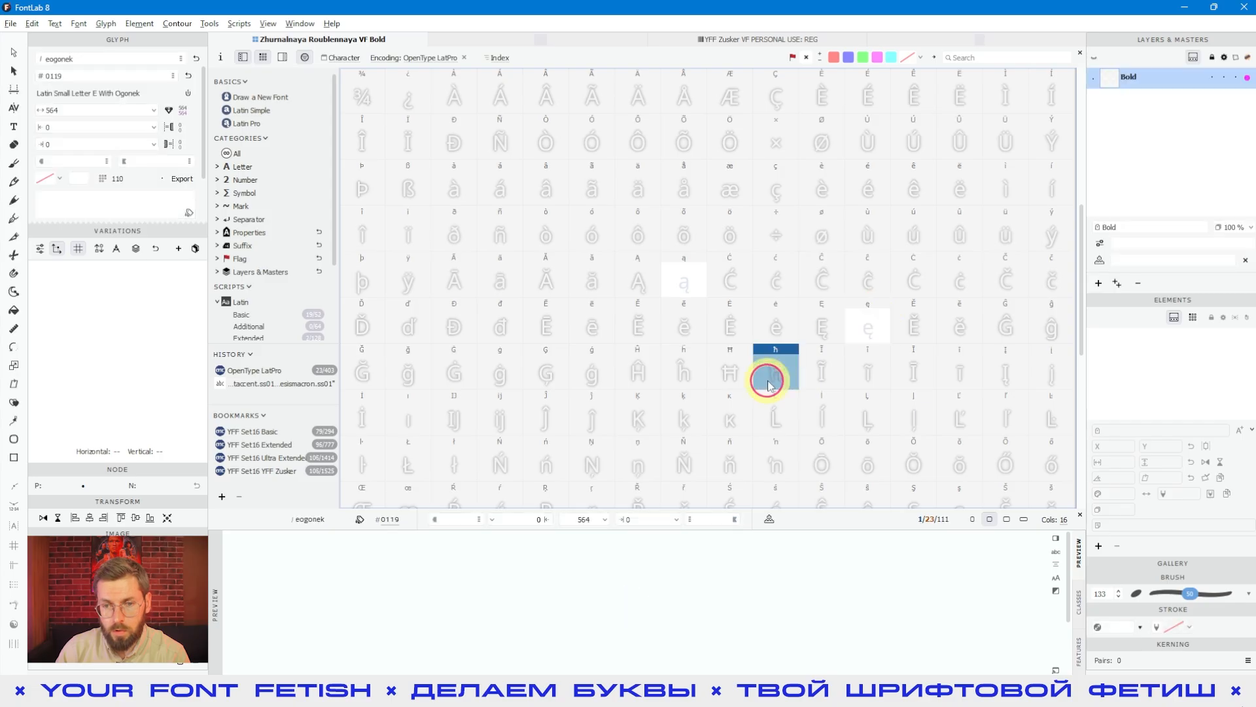
Step: Look through further accented Latin placeholders of the encoding and select the Ĥ placeholder
left_click_drag(551, 381, 522, 344)
left_click(559, 236)
left_click(721, 217)
left_click(731, 371)
left_click(636, 386)
scroll(607, 188, "down", 1)
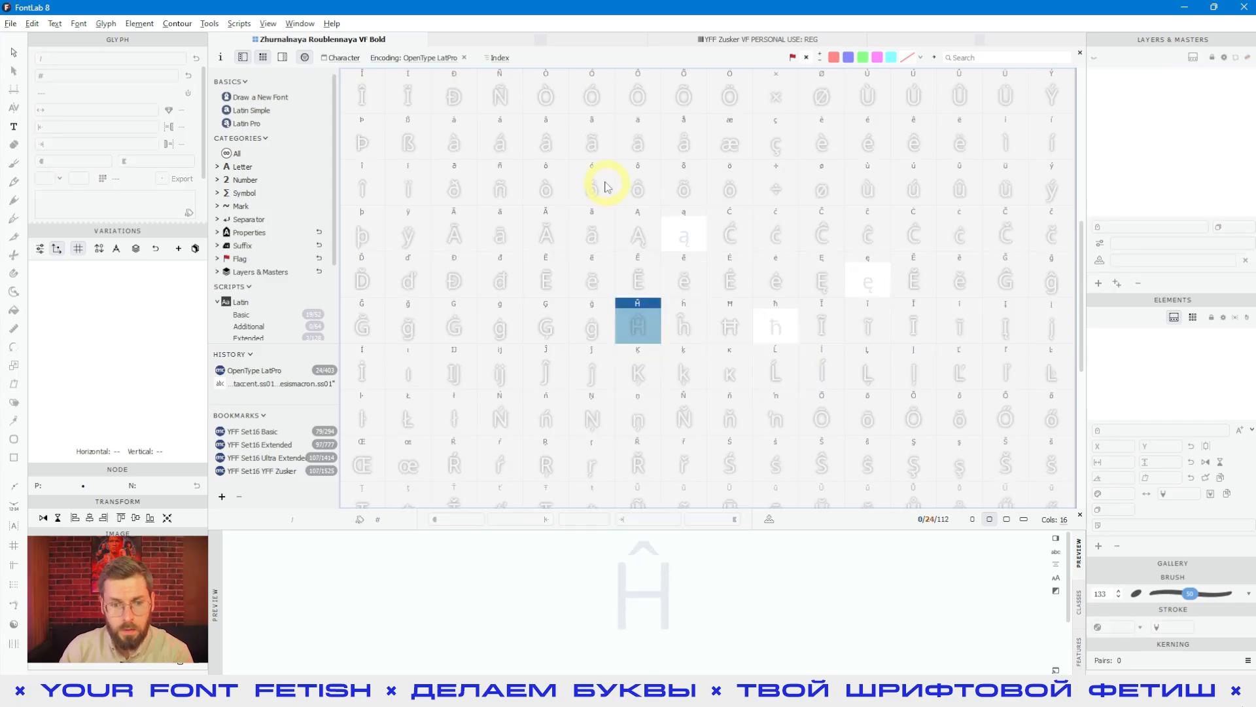
Step: Display the font by the bookmarked encodings YFF Set16 Basic, Extended, Ultra Extended and YFF Zusker in turn
left_click(252, 433)
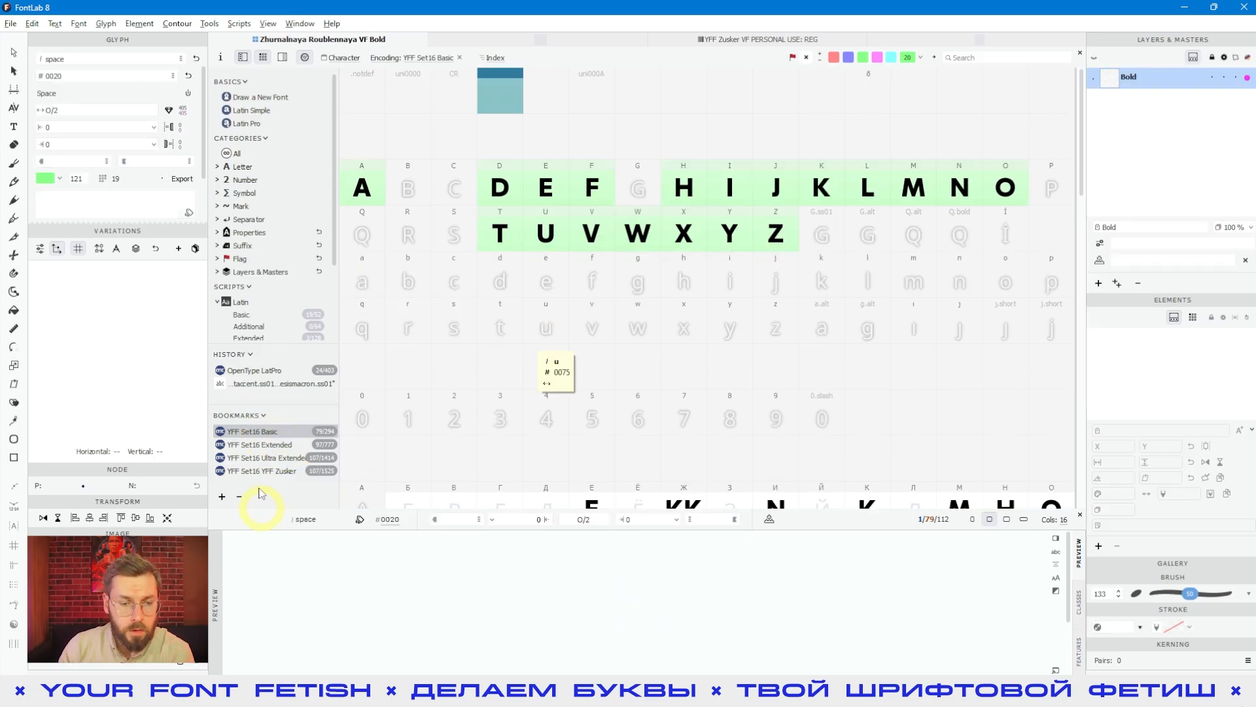
left_click(257, 445)
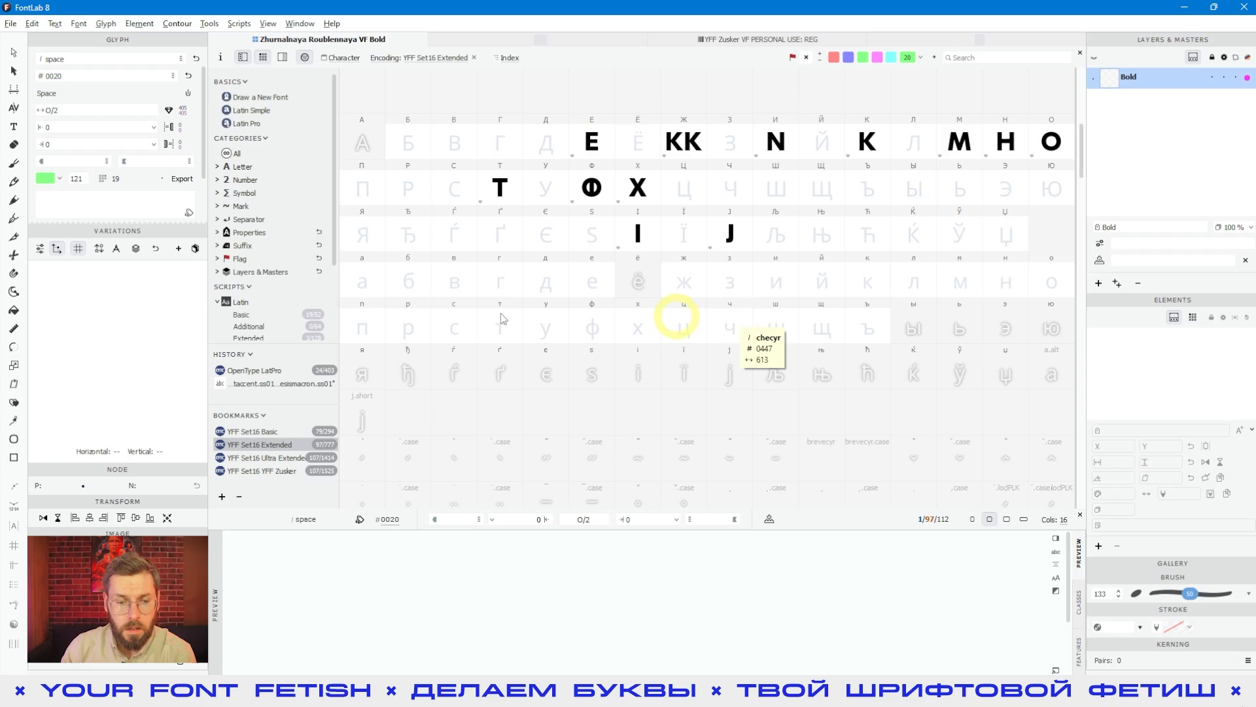
left_click(258, 457)
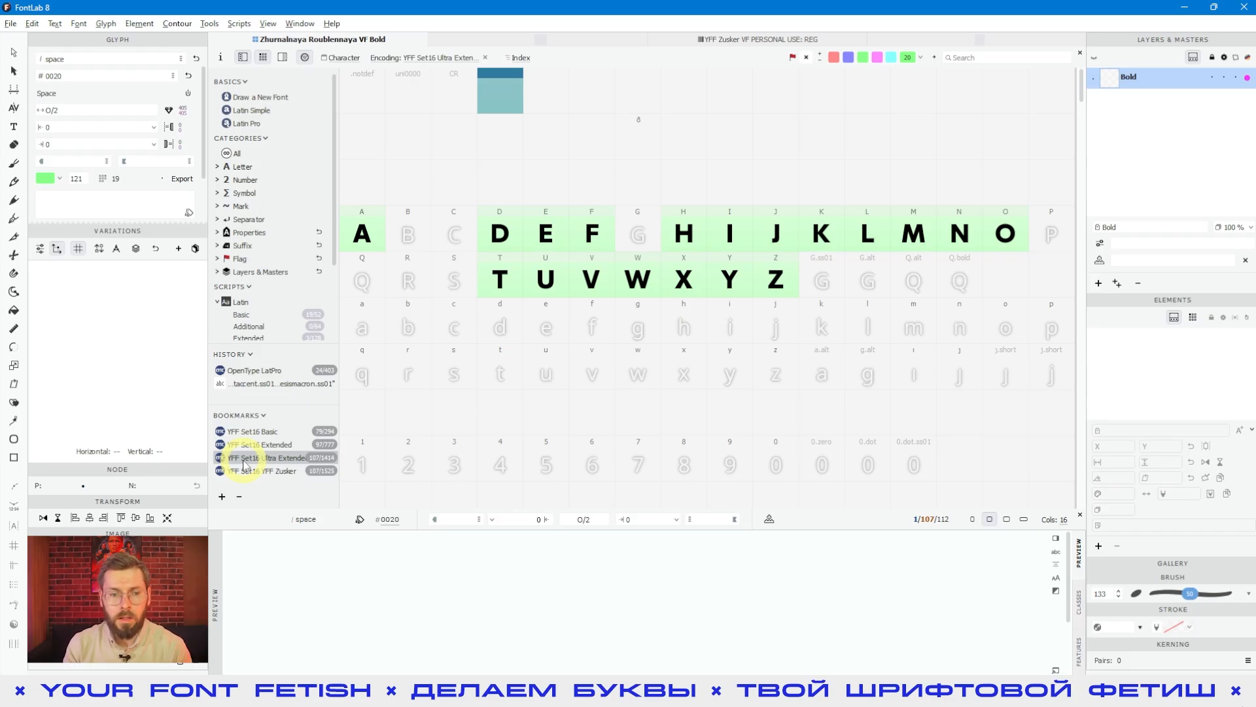
scroll(720, 458, "down", 3)
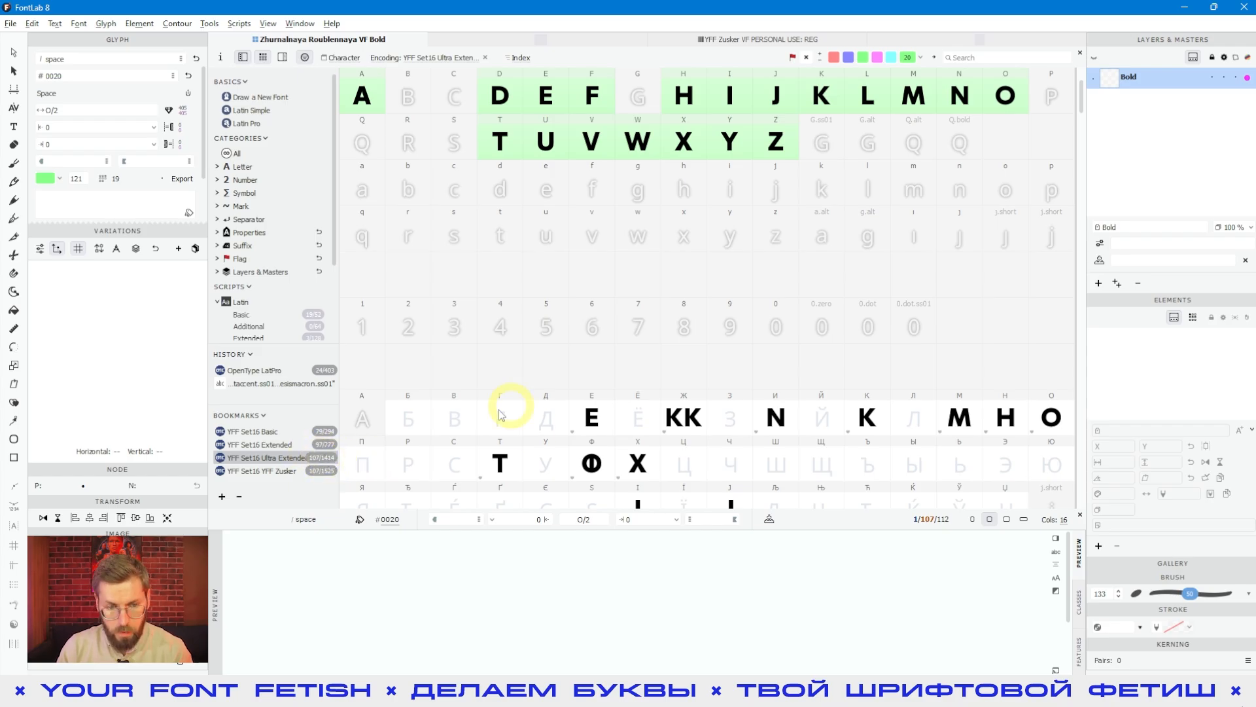
left_click(277, 472)
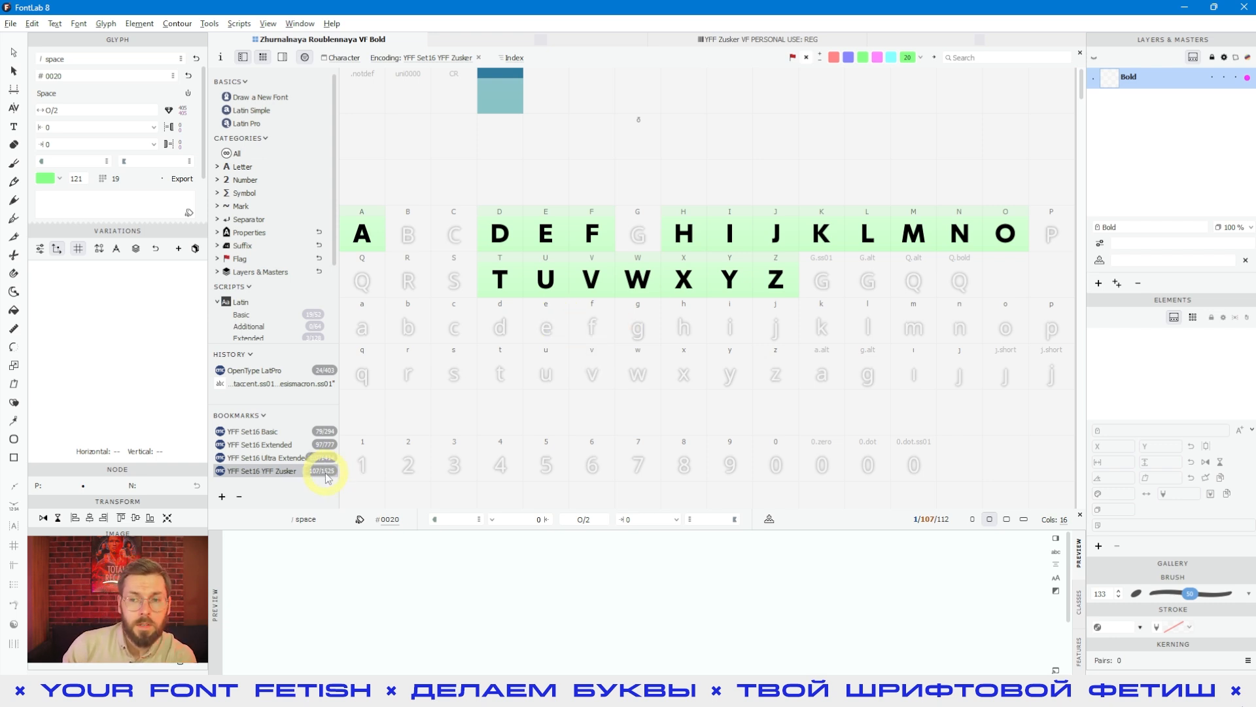
Step: Look through the encoding's accent mark placeholders, including the .case, .short and .ss01 variants, and select the Á placeholder
left_click_drag(1080, 84, 1075, 129)
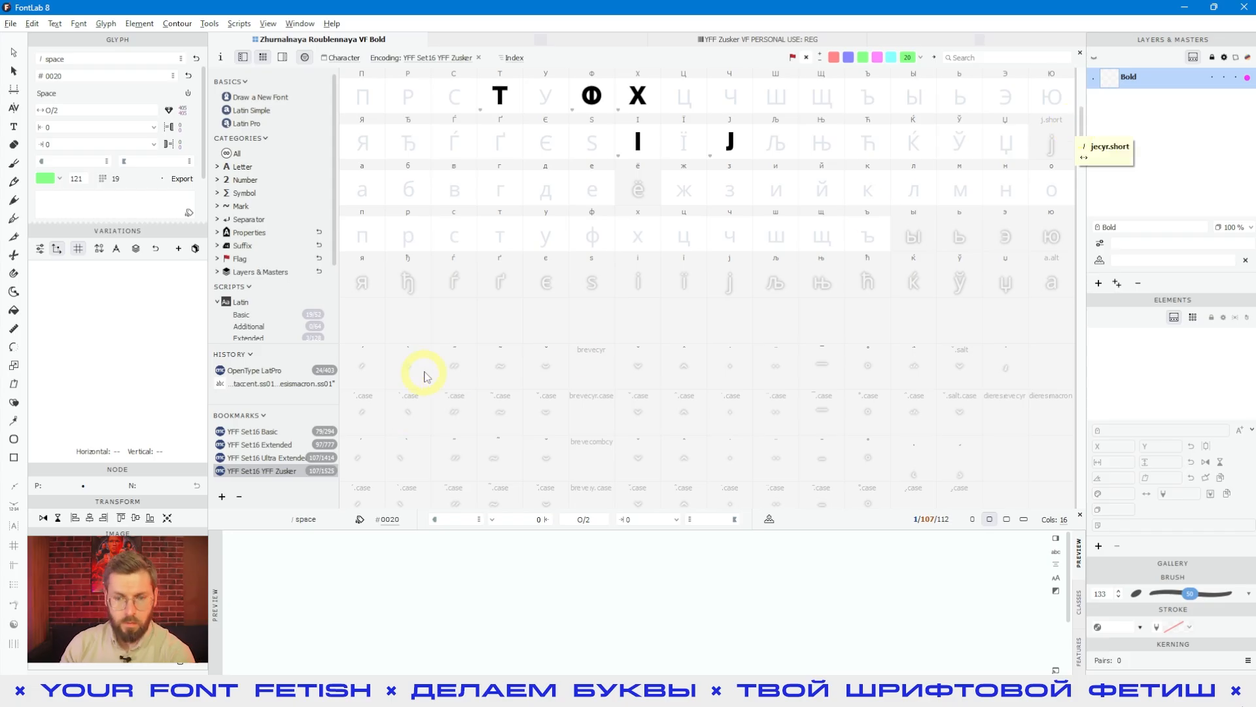
left_click(462, 362)
scroll(796, 325, "down", 9)
left_click(778, 411, "shift")
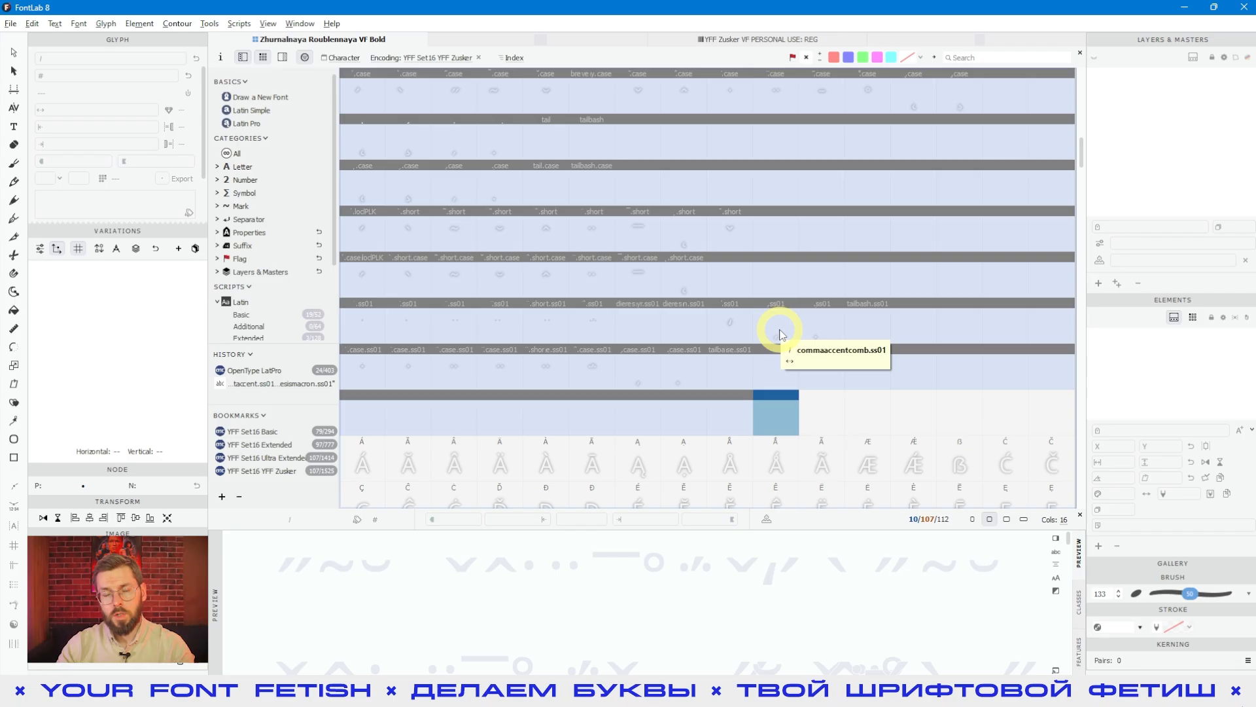
left_click(758, 281)
scroll(776, 342, "down", 4)
left_click(686, 333)
left_click(452, 339)
left_click(379, 291)
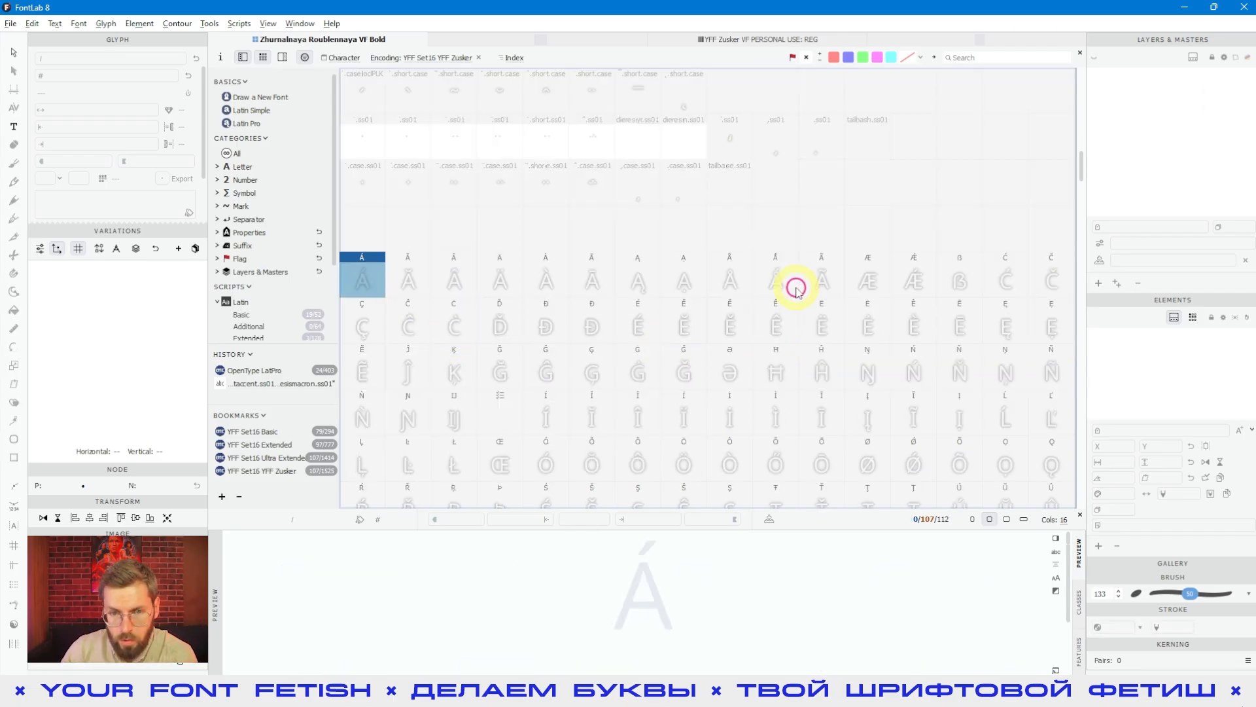
Step: Switch to the YFF Zusker font and examine its accented Latin capitals, including Ǽ, ẞ and Ģ
left_click(443, 256)
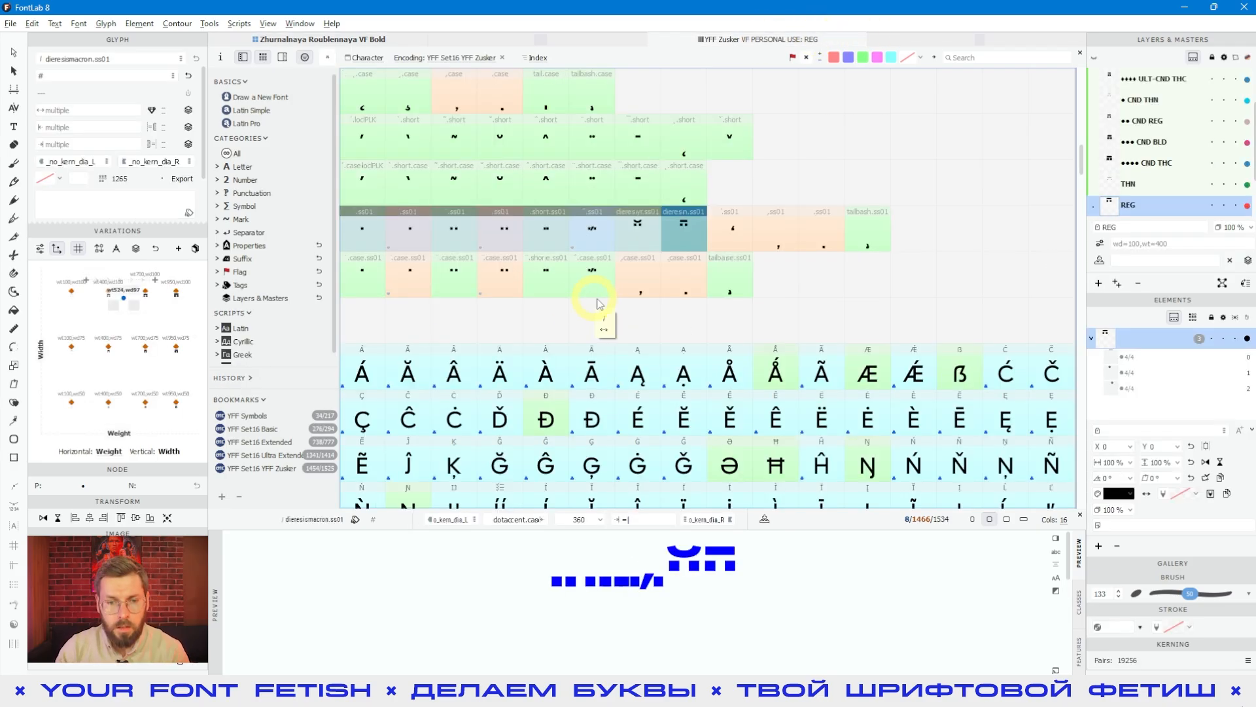
left_click(382, 368)
left_click(901, 368)
scroll(502, 324, "down", 2)
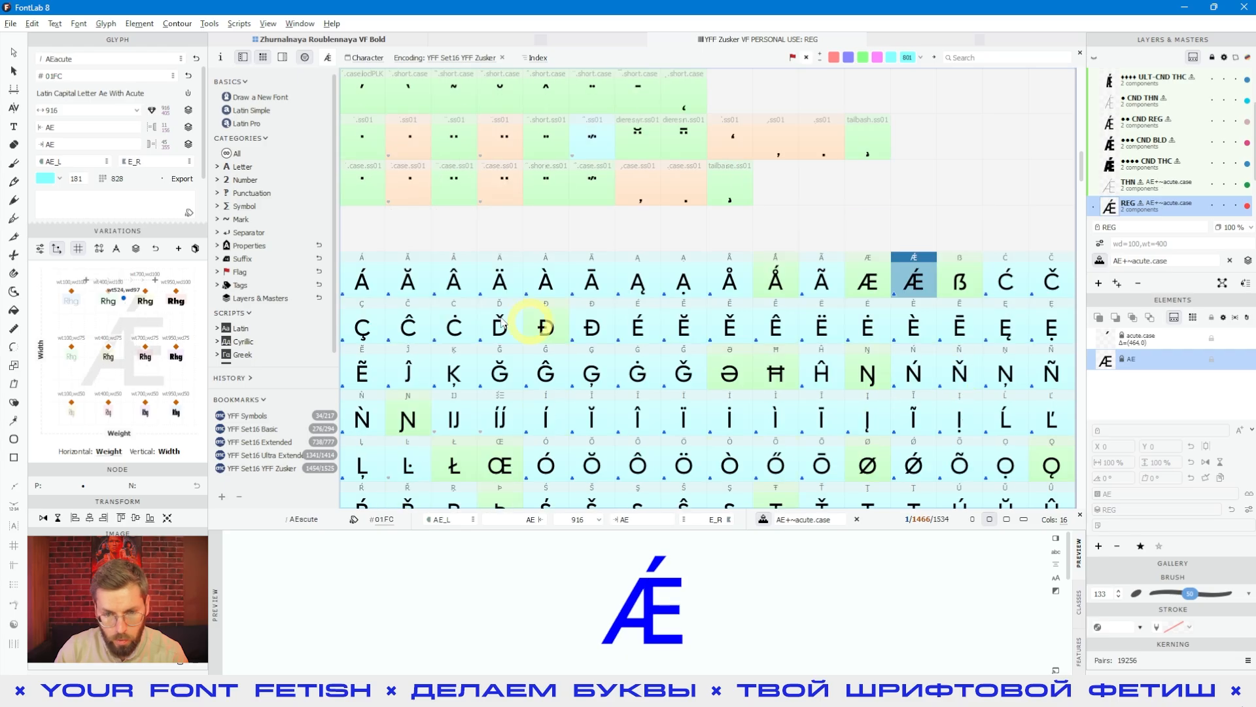
scroll(663, 343, "down", 3)
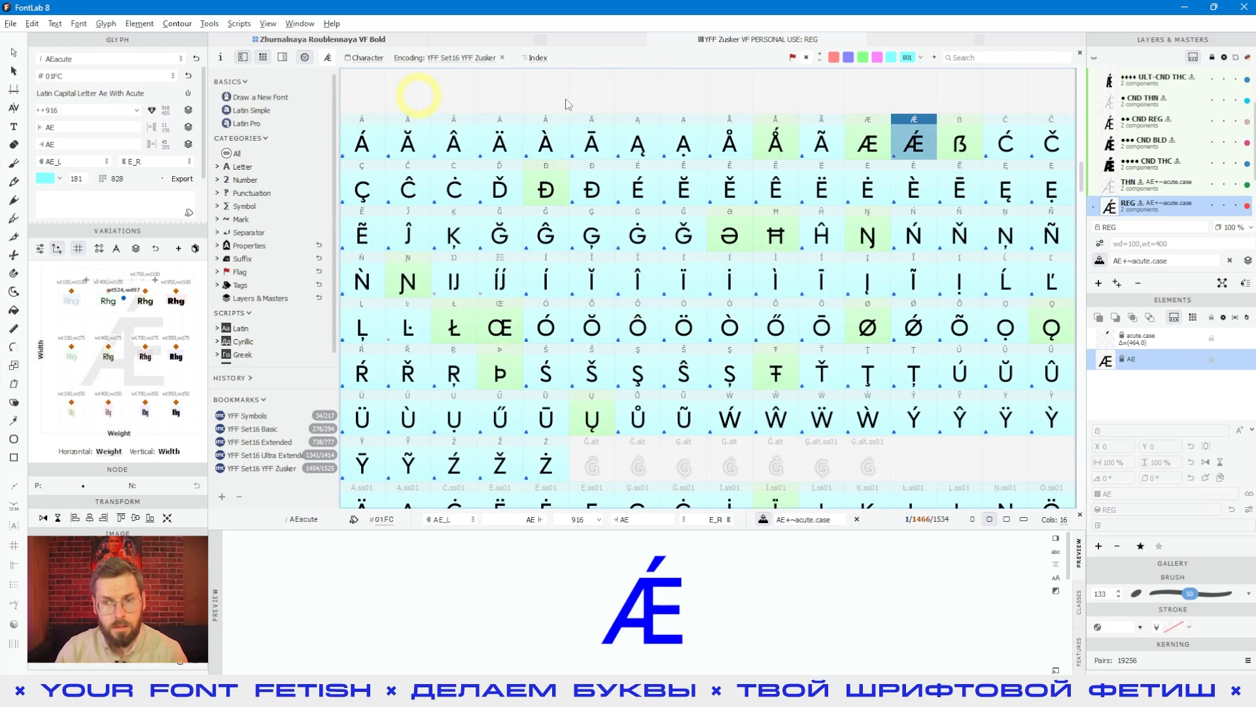
left_click(363, 149)
left_click_drag(364, 145, 961, 149)
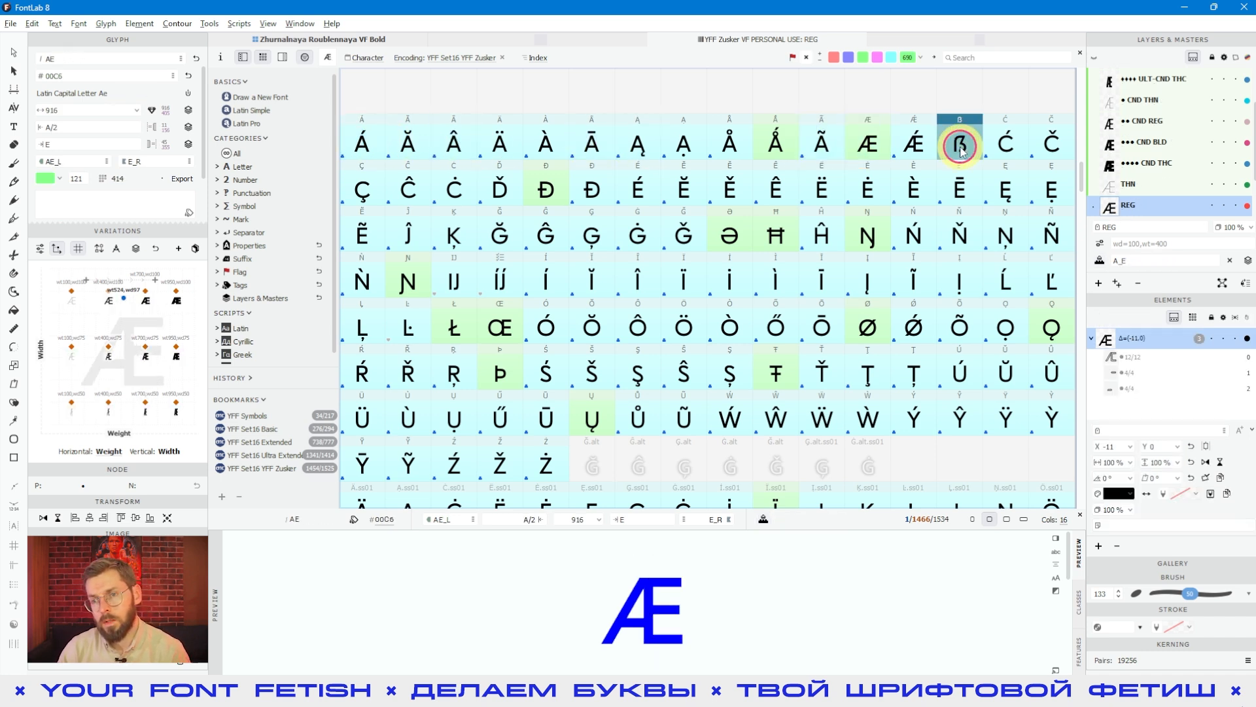
left_click(585, 222)
Step: Look through the currency, punctuation and figure groups, checking the tabular one and zero and the circled zero and one
scroll(638, 239, "down", 3)
scroll(639, 249, "down", 20)
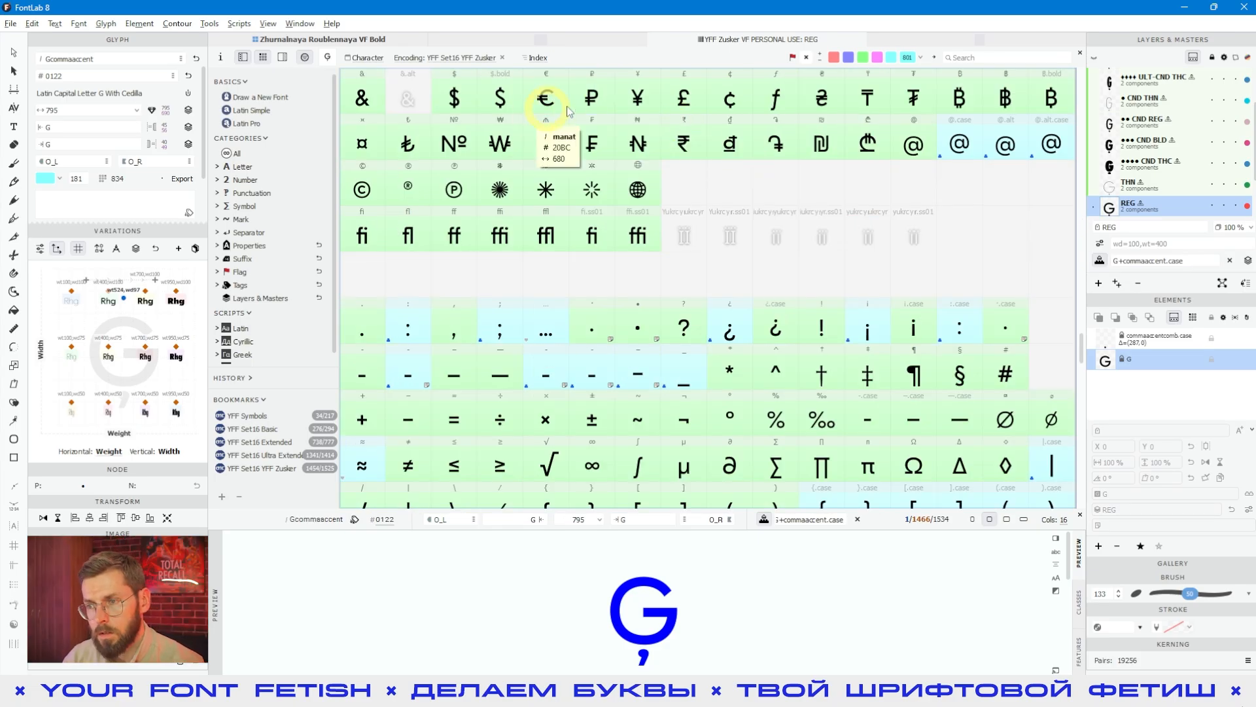
scroll(720, 229, "down", 8)
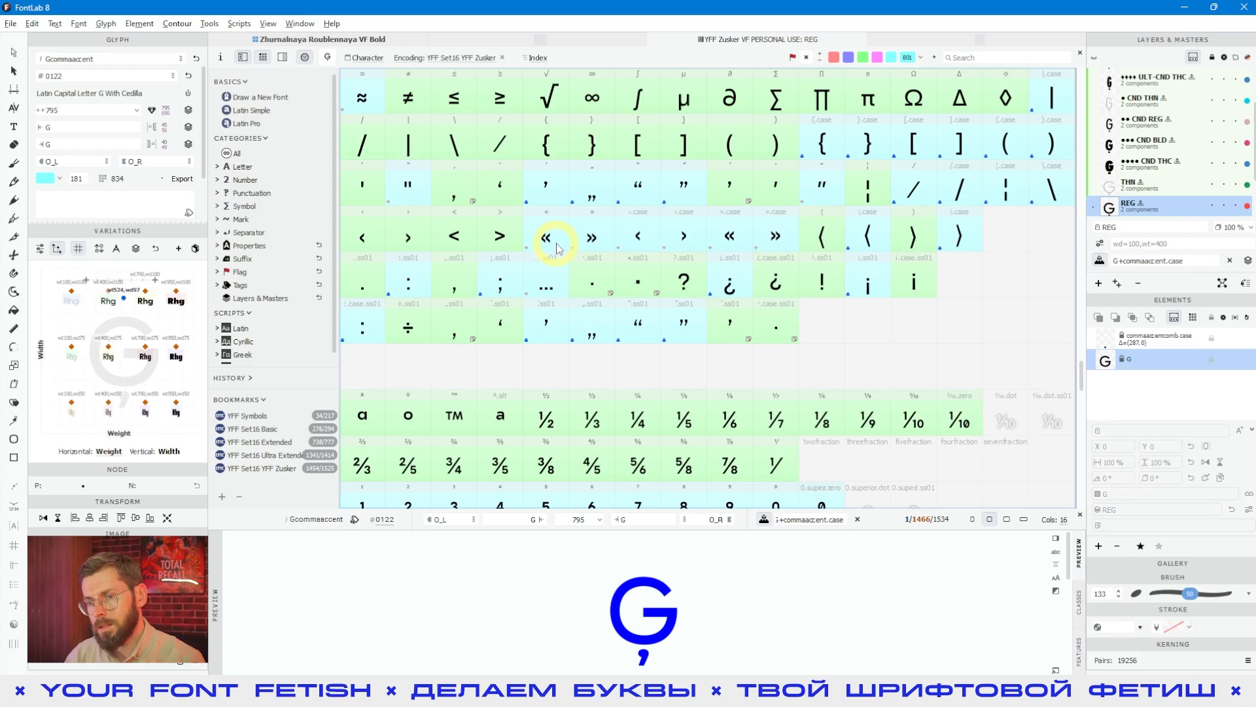
scroll(557, 248, "down", 10)
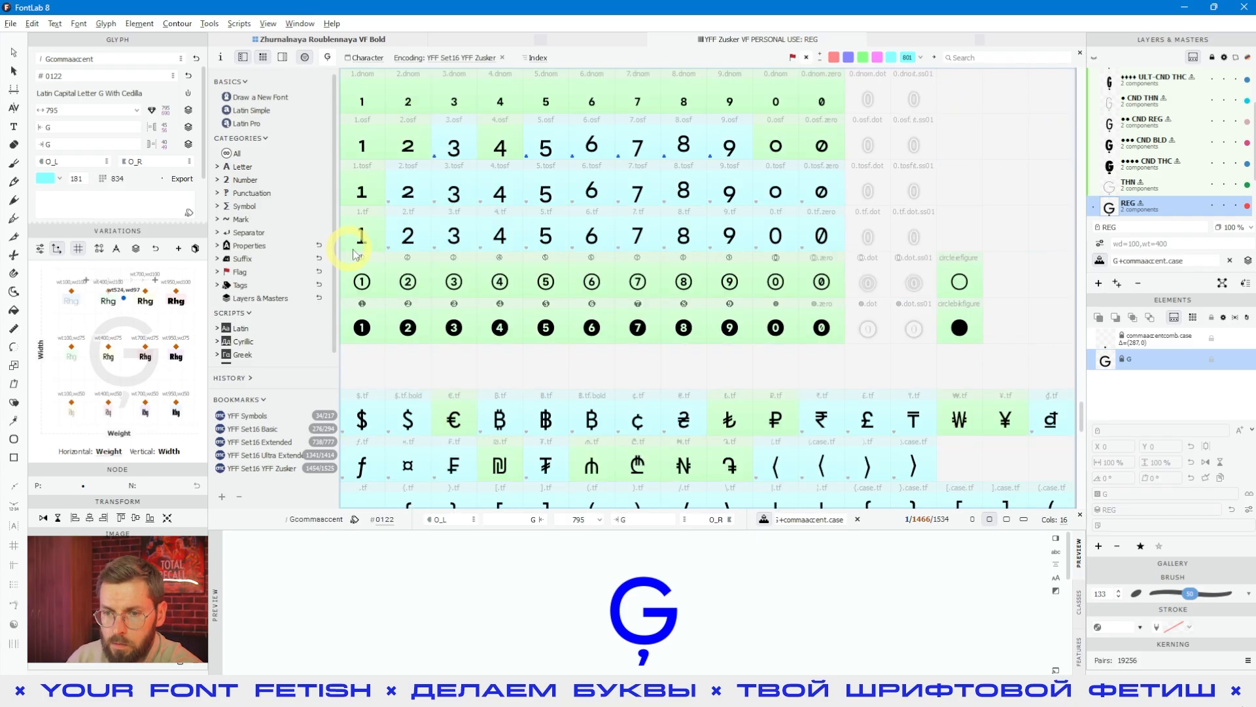
left_click(355, 249)
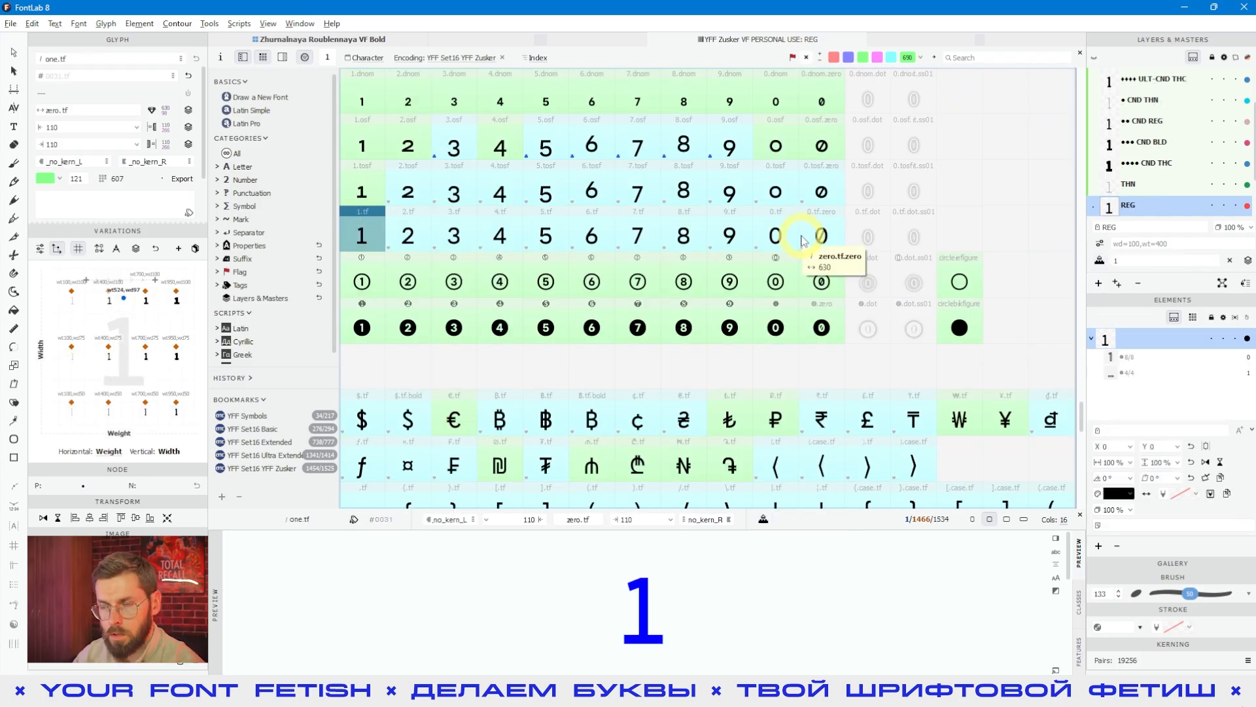
left_click(775, 237)
left_click(812, 275)
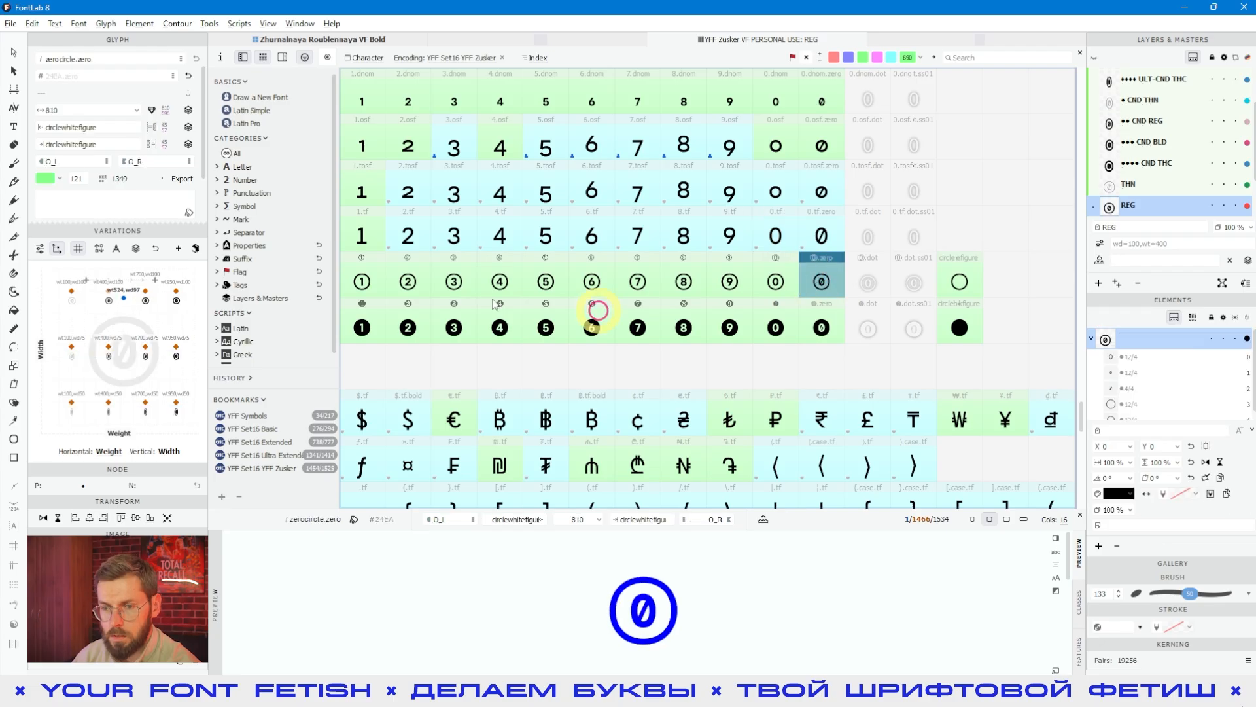
left_click(362, 282)
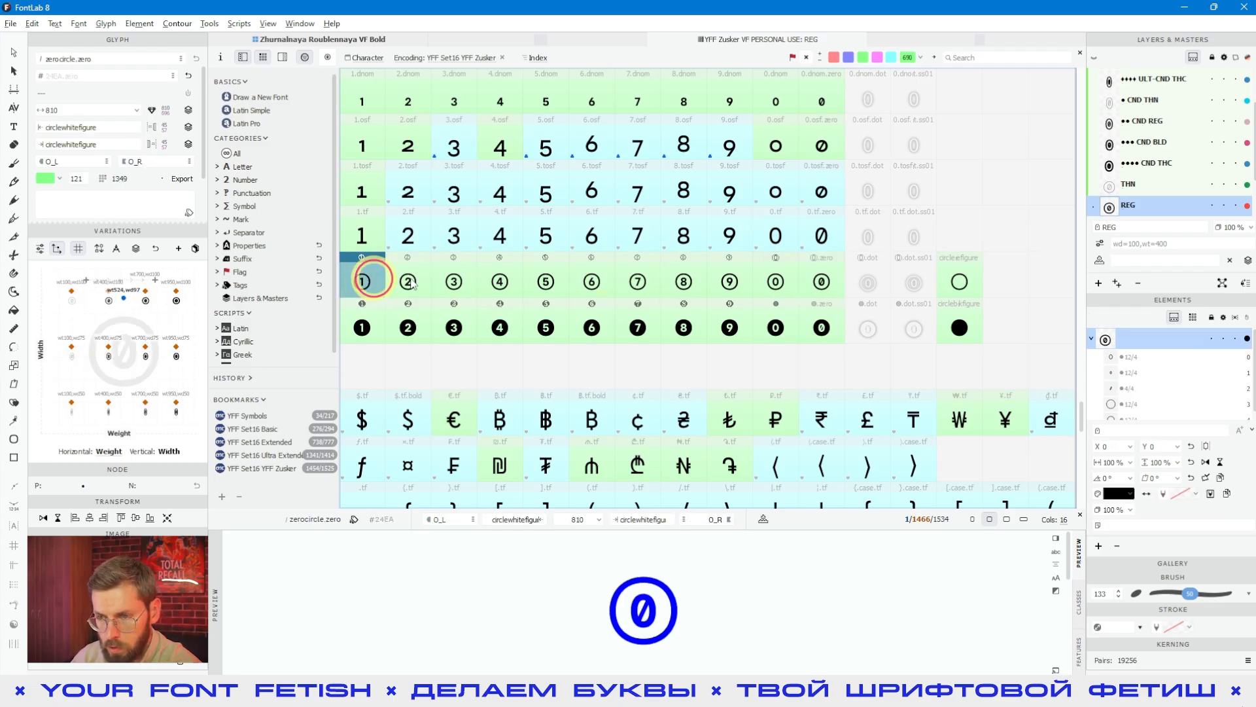
Step: Examine the tabular currency and symbol glyphs, and select the fraction.tf glyph
scroll(840, 307, "down", 6)
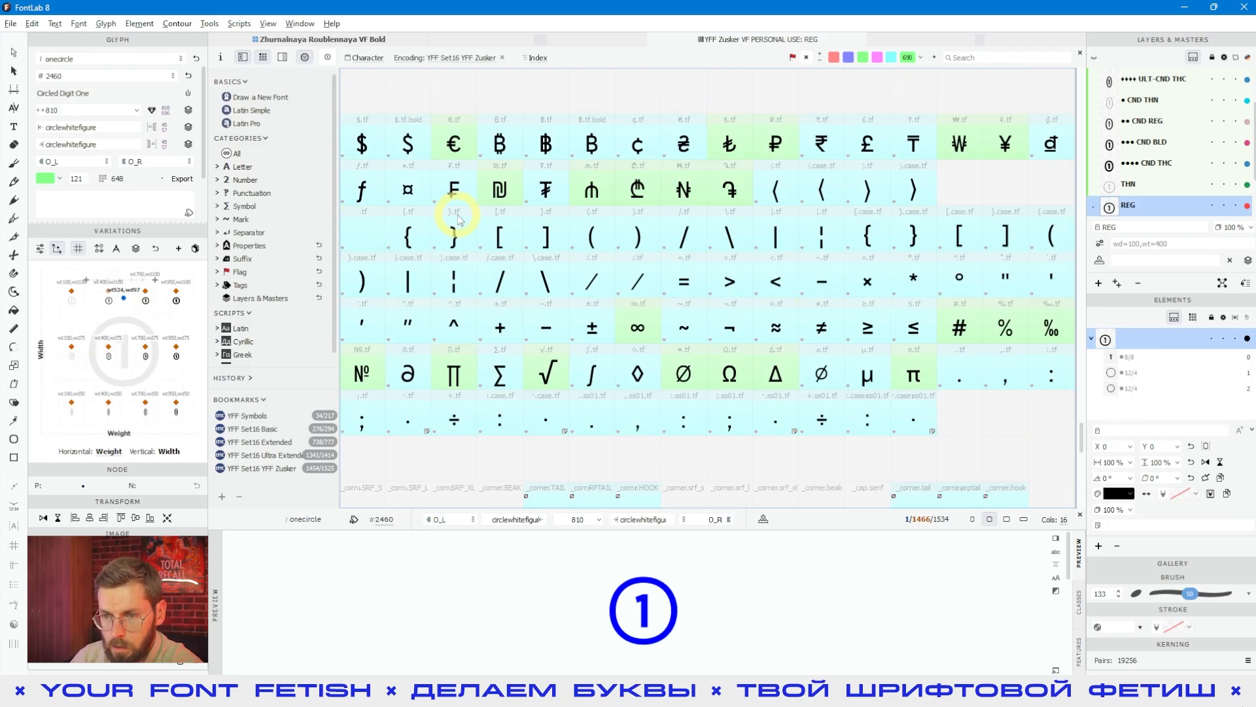
left_click(454, 232)
left_click(608, 289)
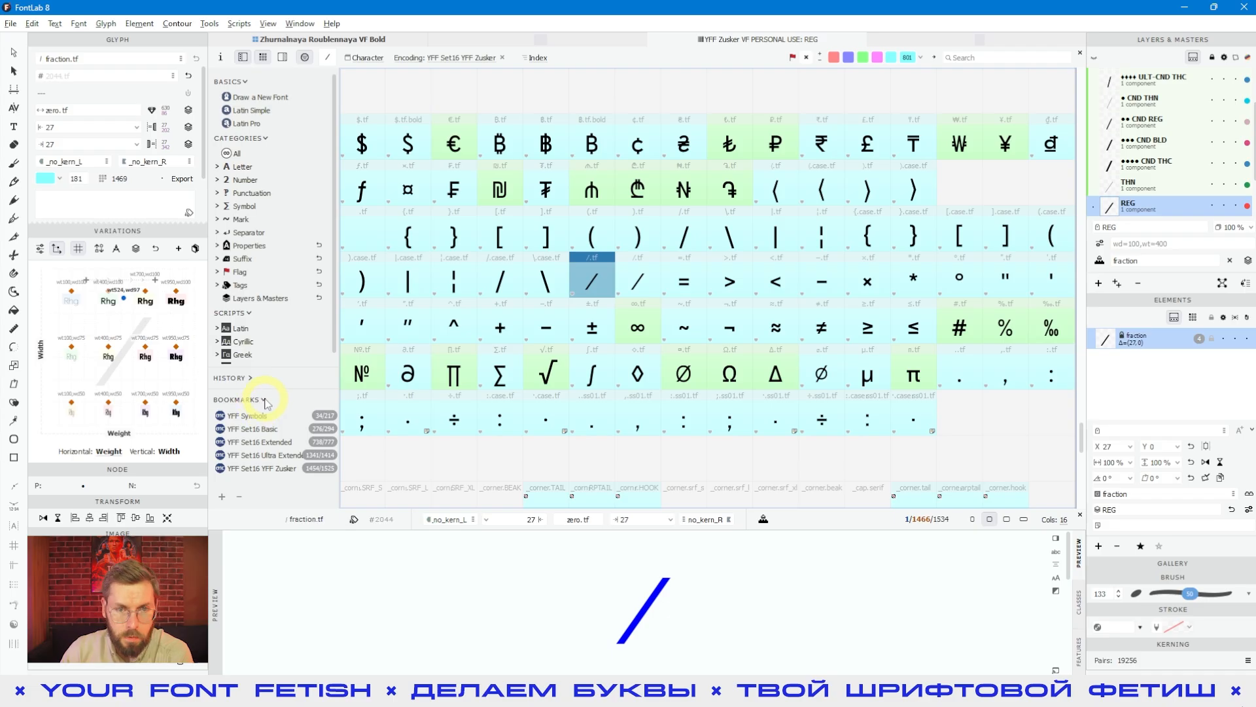
Step: Change the encoding to MacOS Cyrillic and look through the glyphs it arranges
left_click(450, 58)
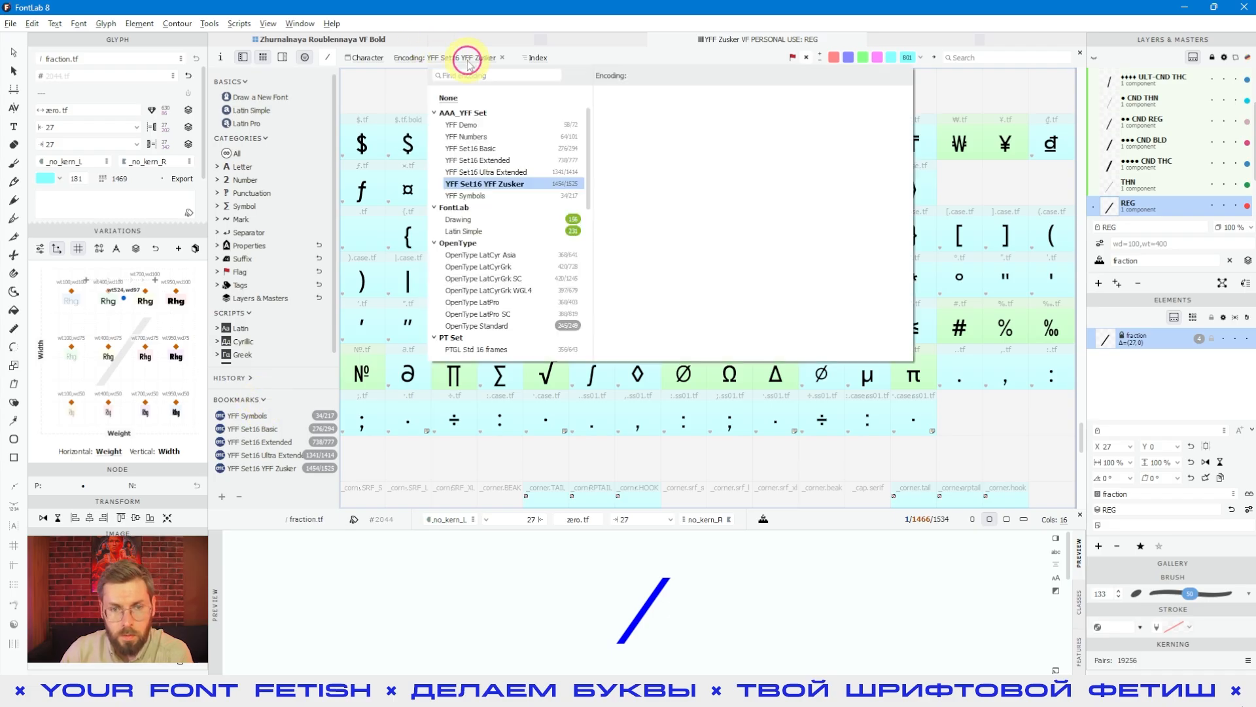
scroll(474, 261, "down", 3)
scroll(485, 295, "down", 3)
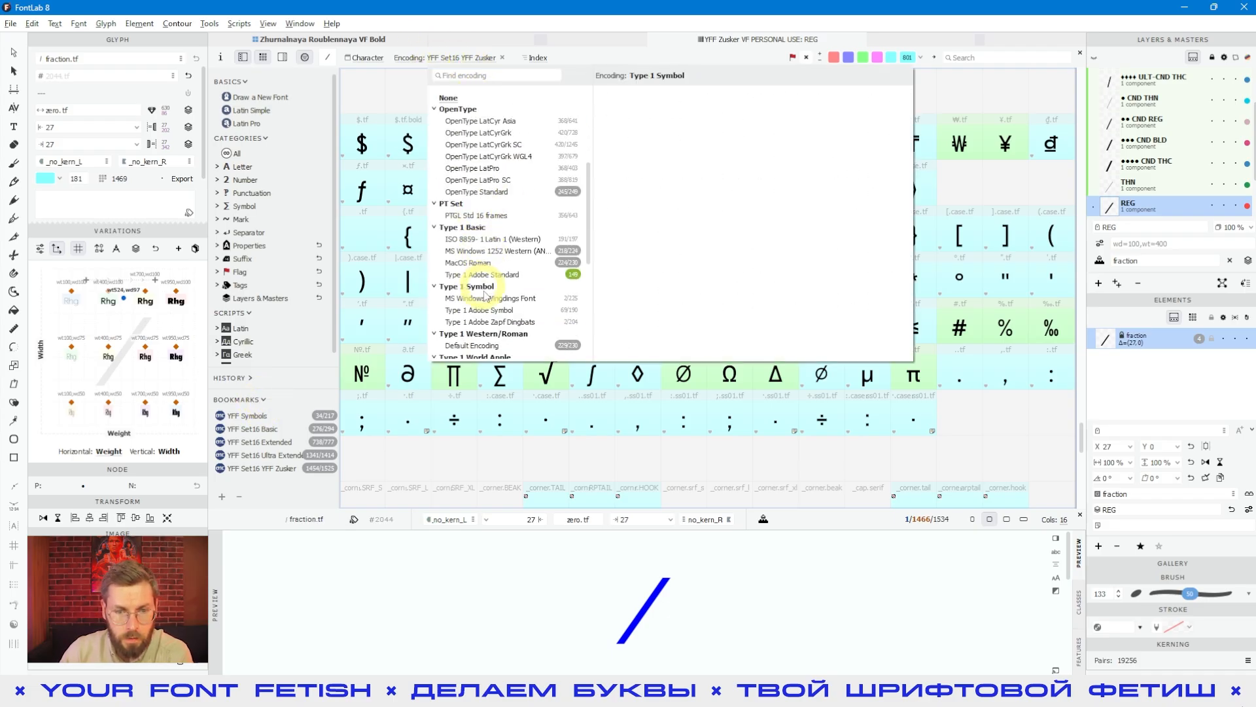
scroll(497, 326, "down", 2)
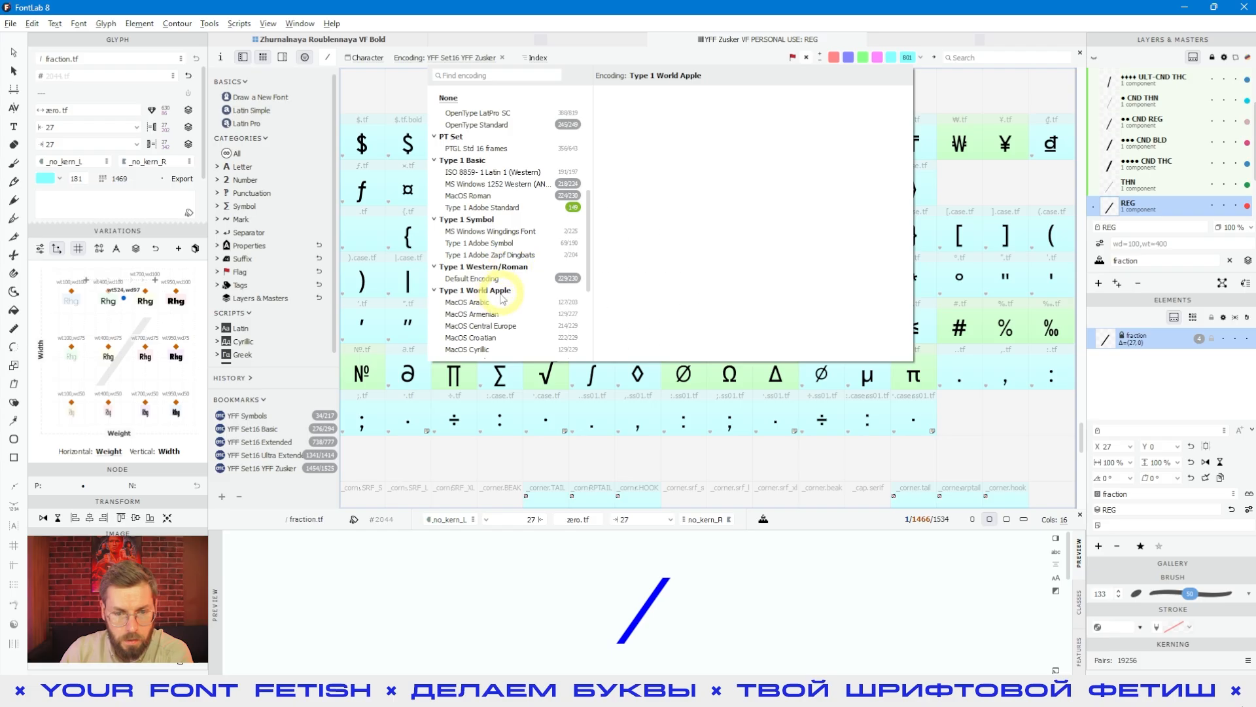
scroll(491, 314, "down", 1)
left_click(466, 316)
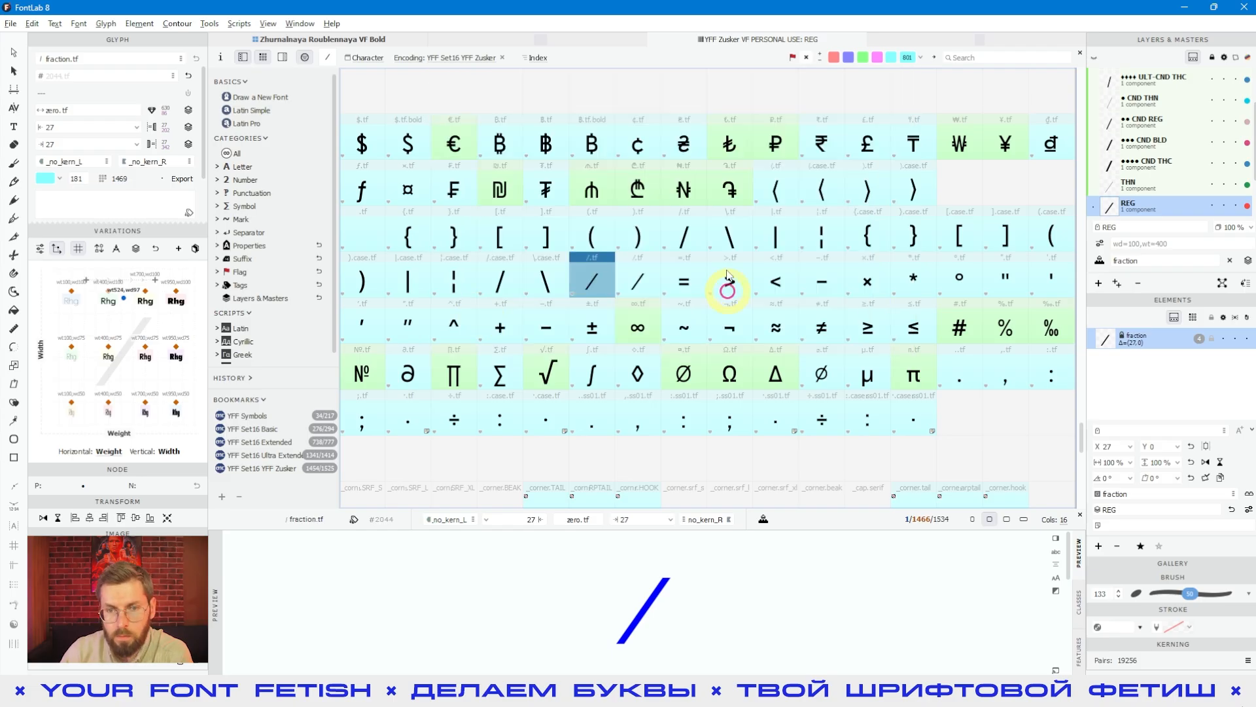
scroll(591, 216, "down", 5)
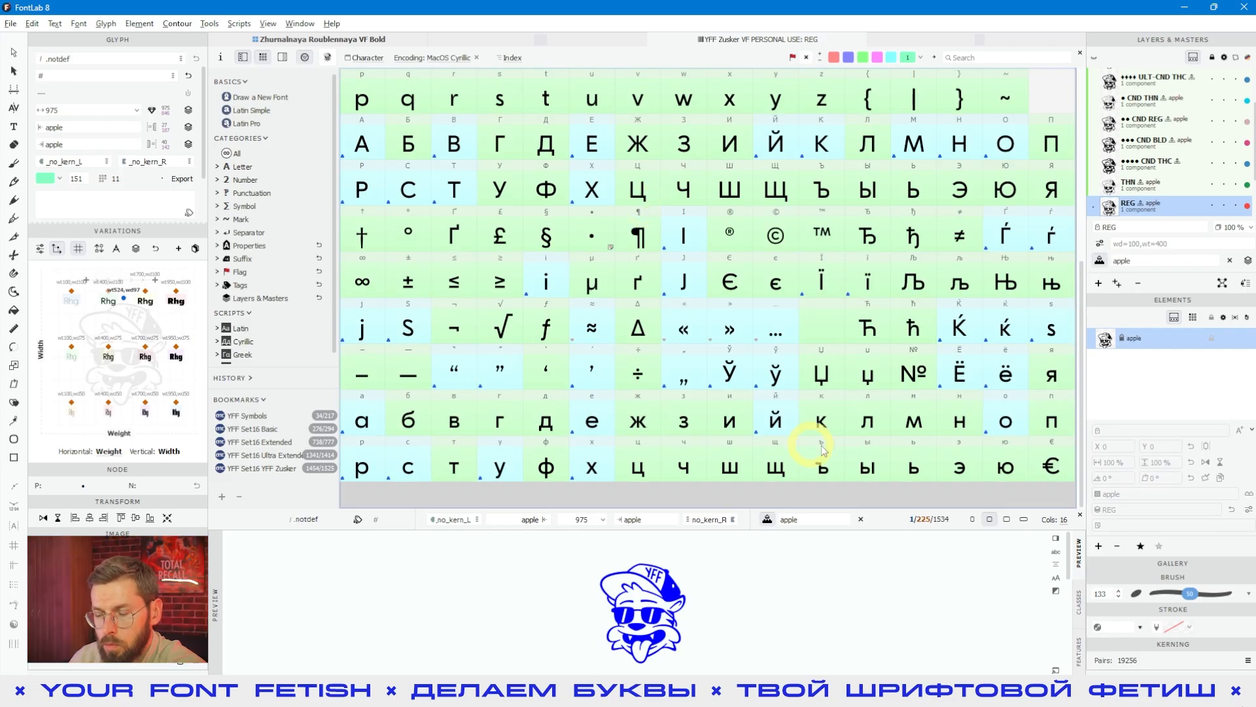
scroll(772, 367, "up", 1)
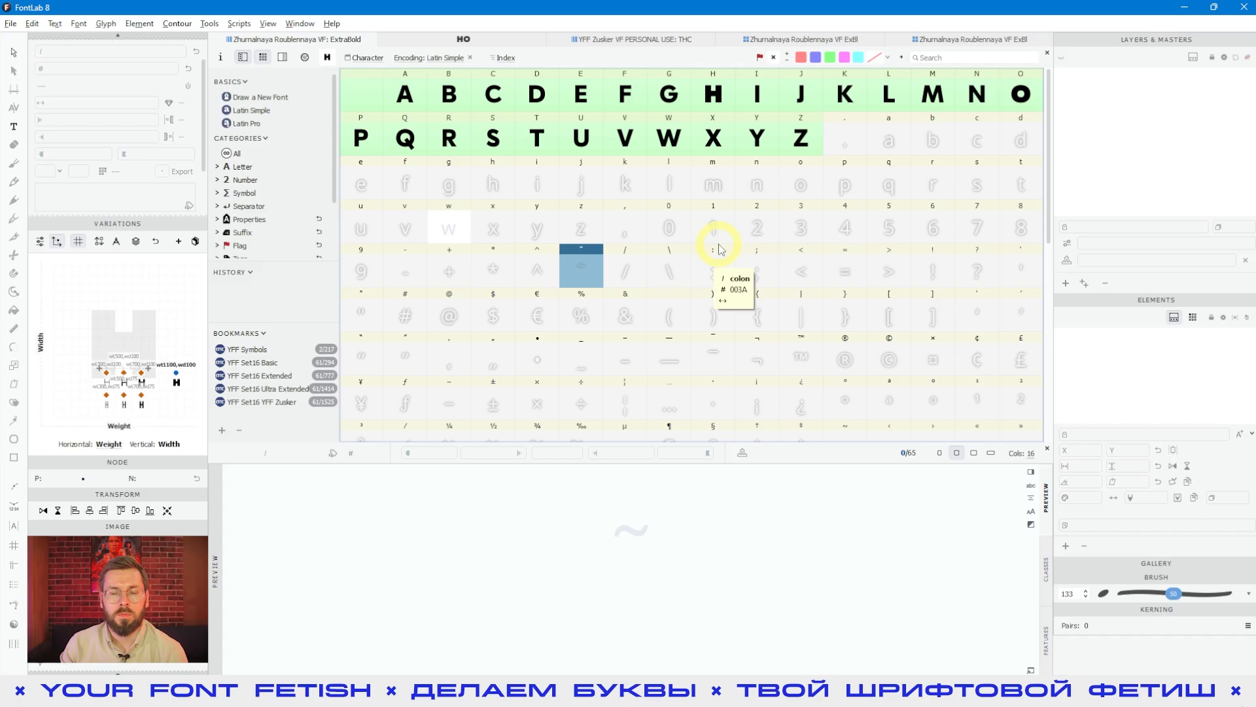
Step: Switch from the Zhurnalnaya Roublennaya font to the YFF Zusker font and inspect the black diamond among its symbols
left_click(603, 39)
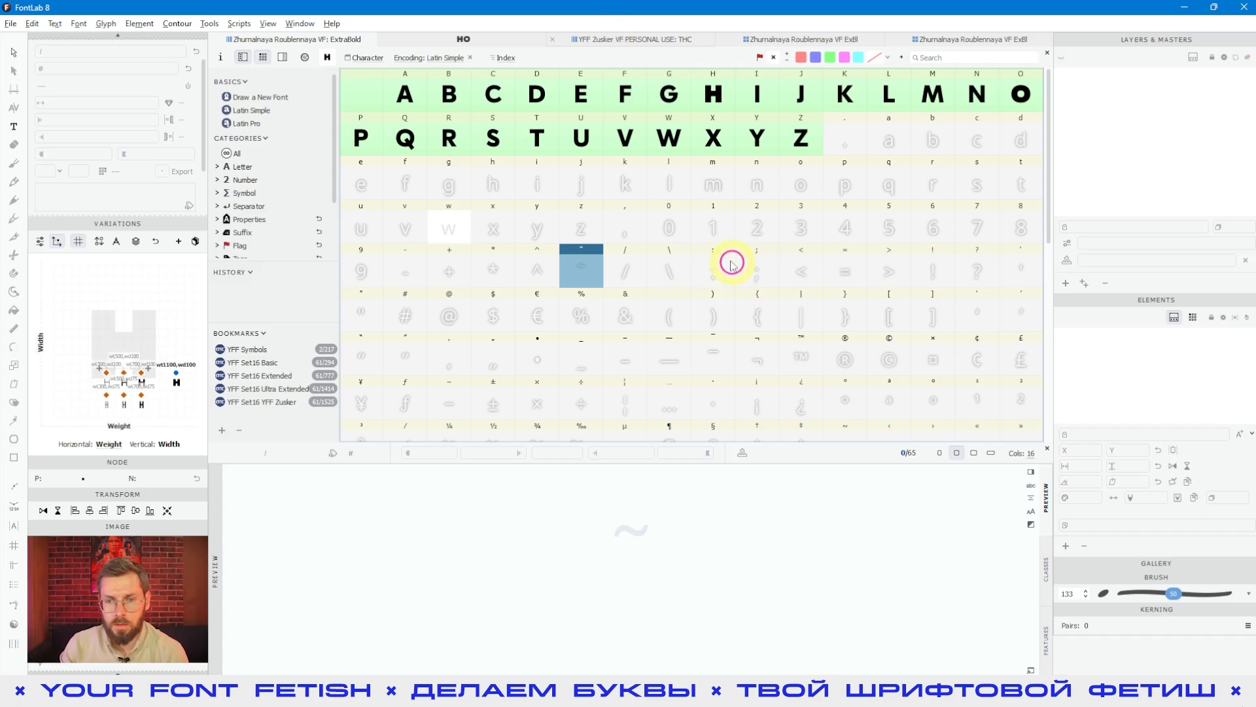
left_click(494, 311)
left_click(714, 316)
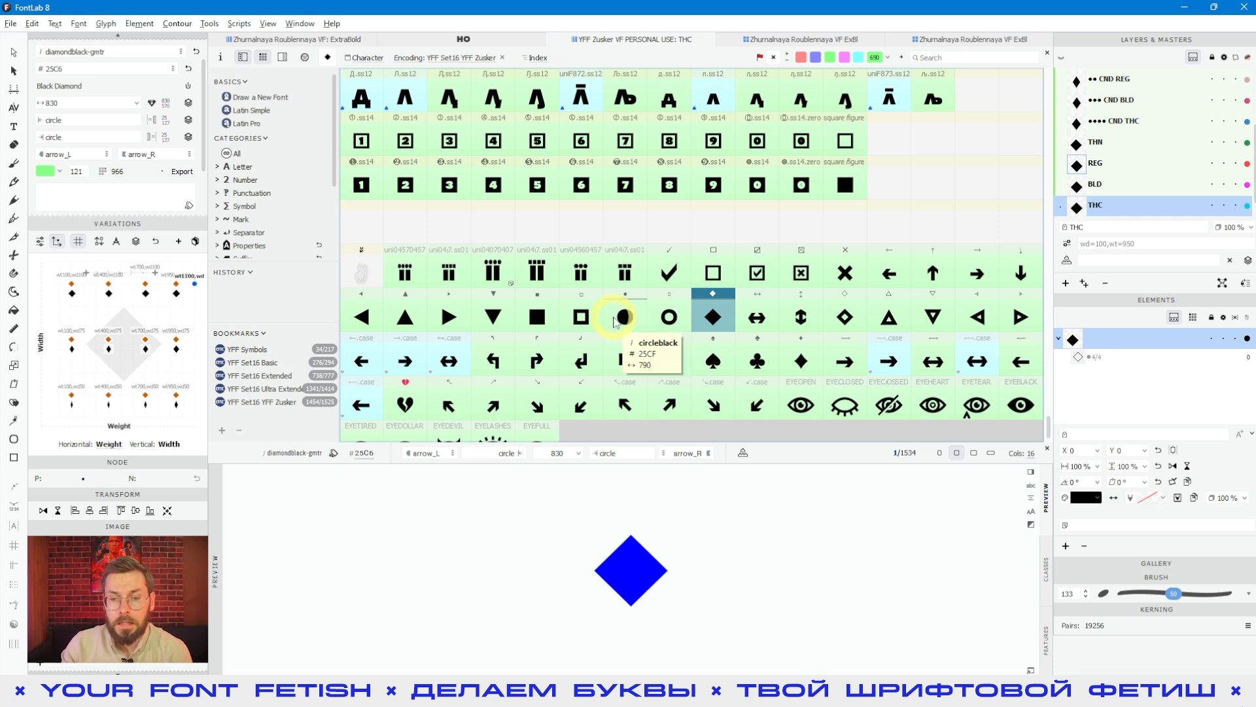
scroll(719, 323, "down", 1)
Step: Select the EYEOPEN glyph and check its Unicode codepoint field
left_click(808, 361)
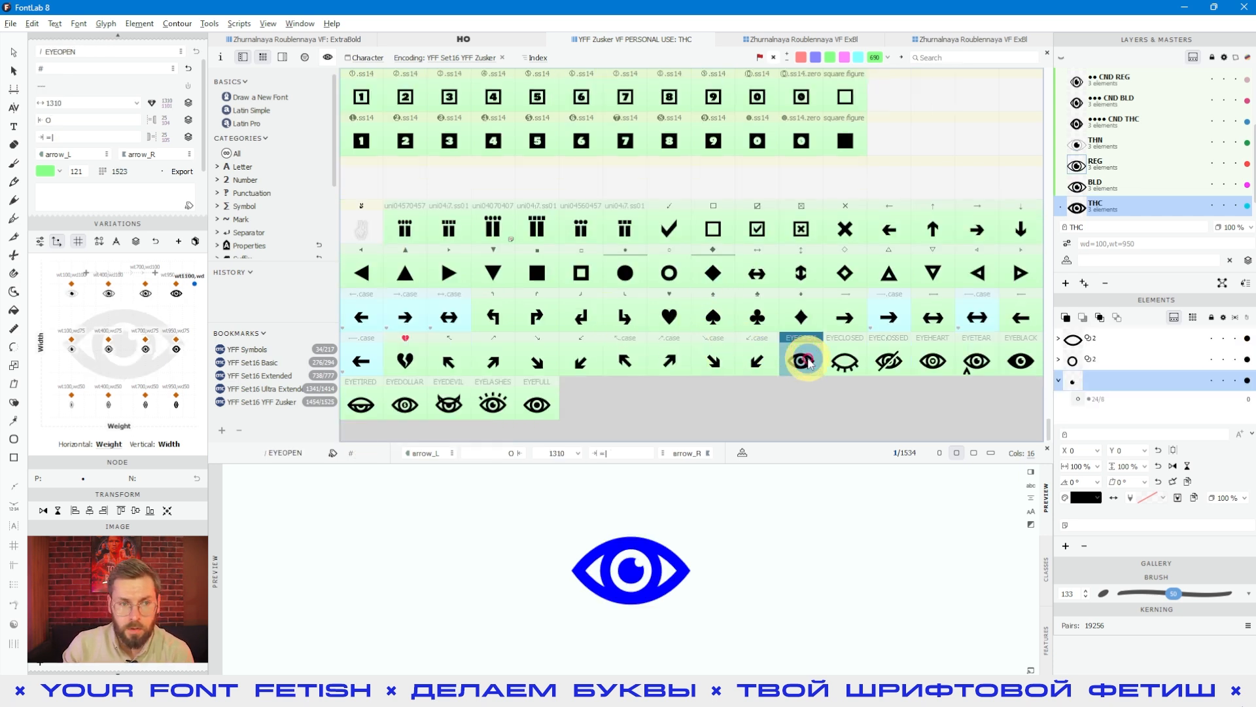
left_click(104, 70)
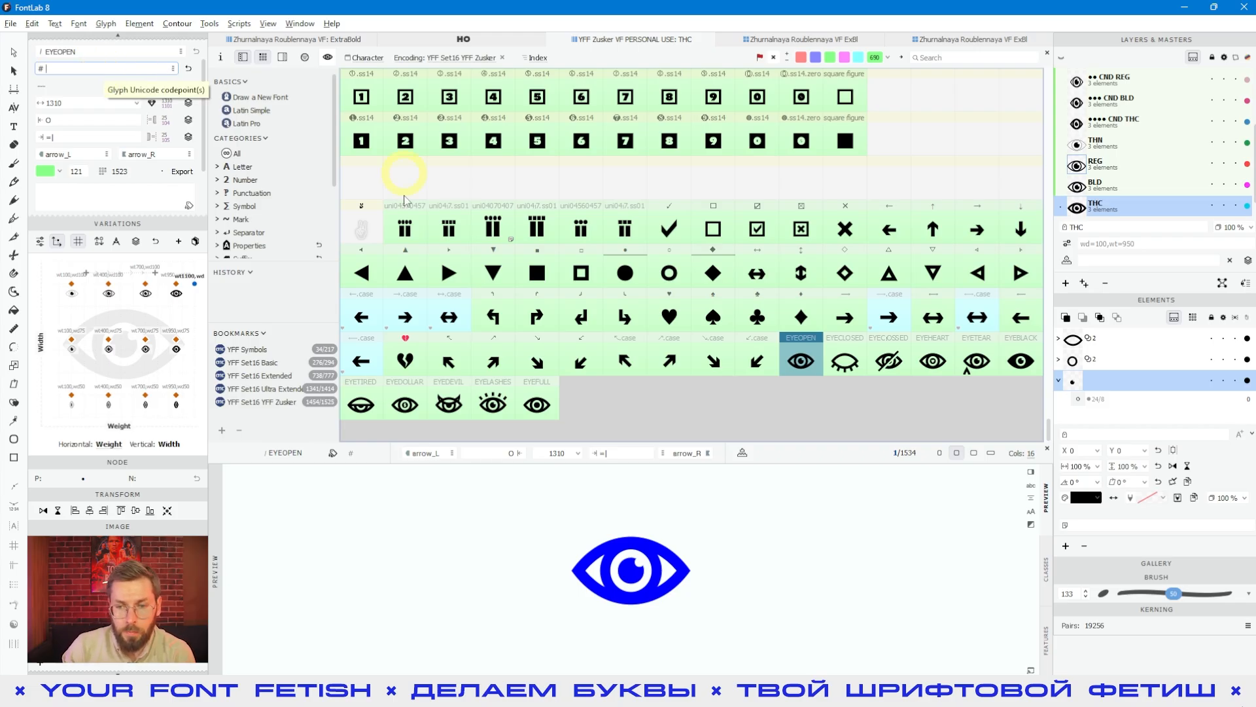
left_click(816, 366)
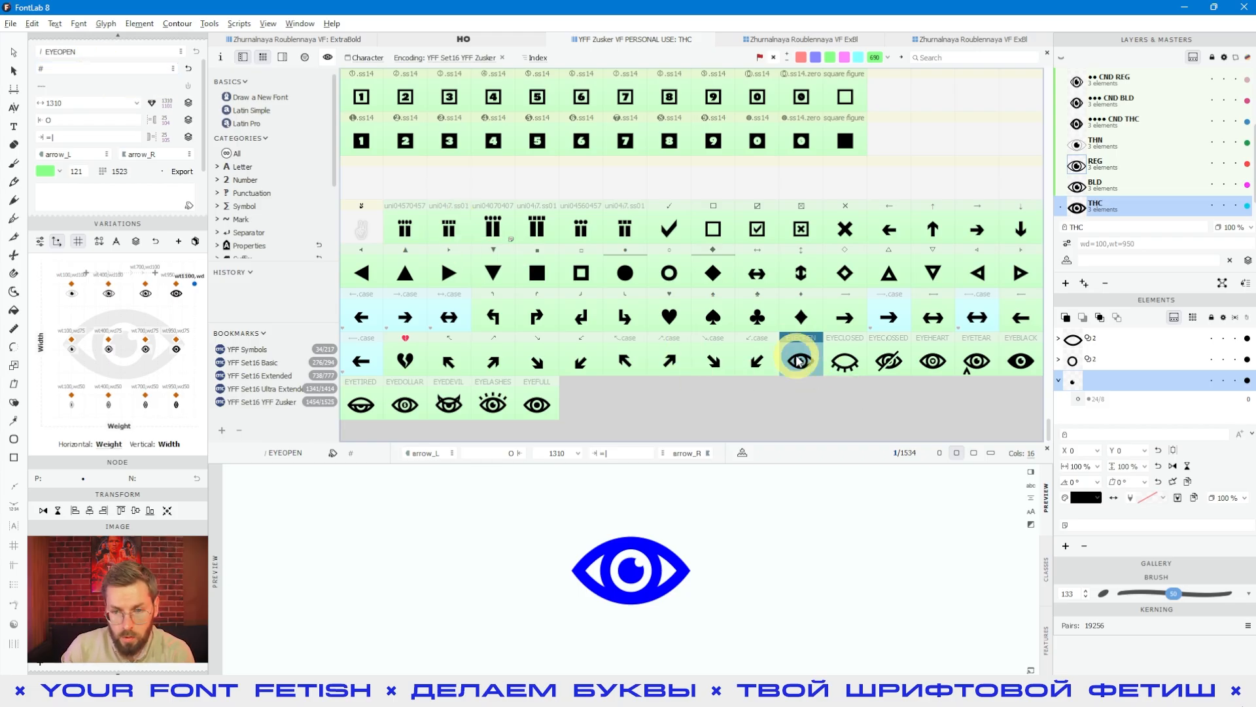
left_click(812, 339)
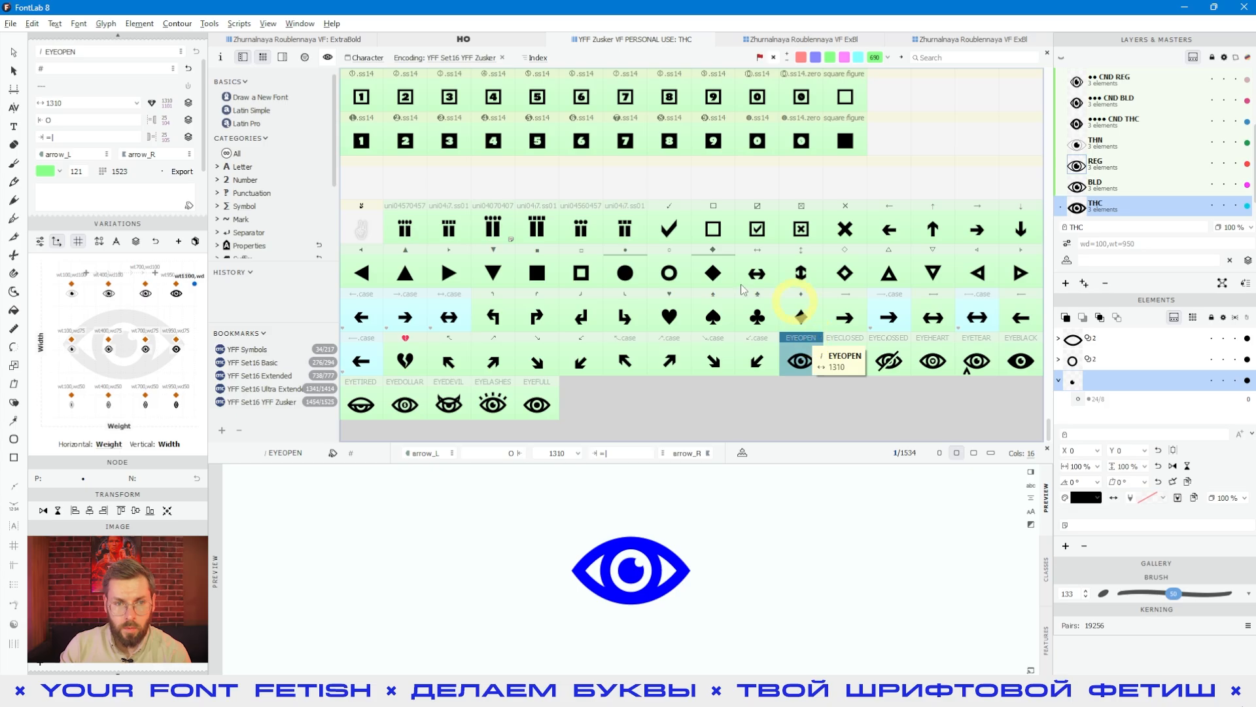
Step: Return to the Zhurnalnaya Roublennaya ExtraBold font and inspect the y and z placeholders and the T glyph
left_click(279, 41)
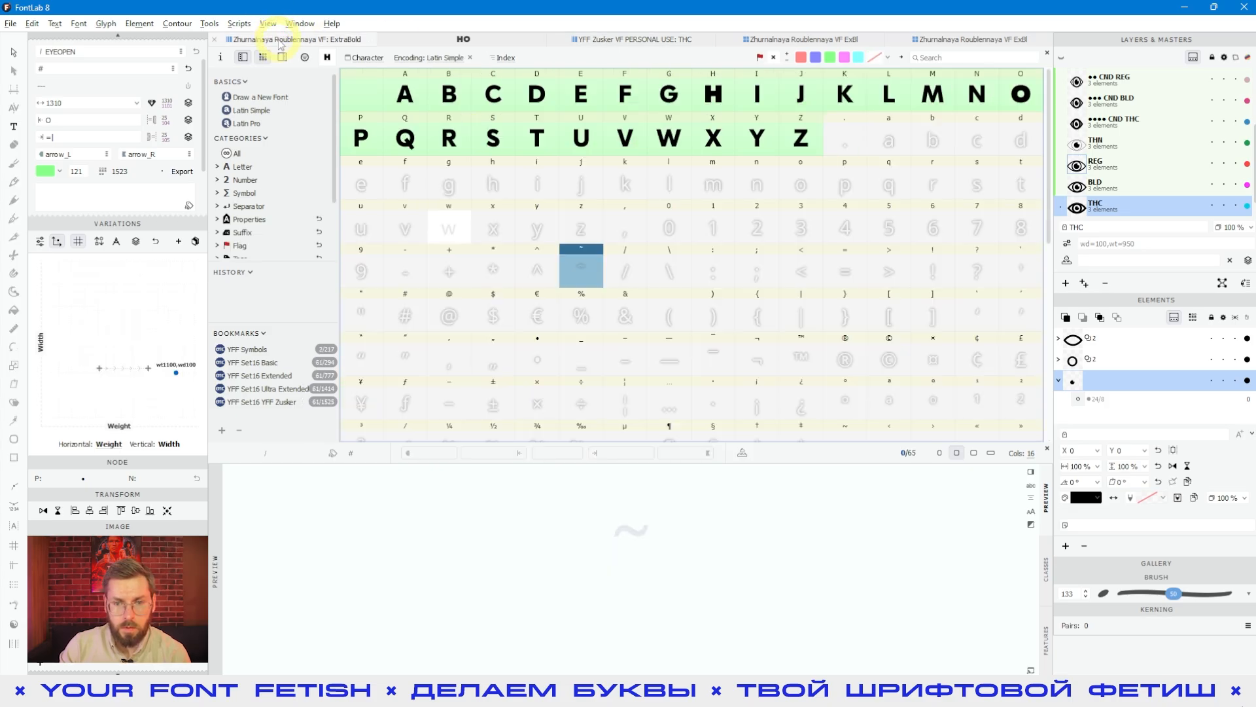
left_click(533, 219)
left_click(574, 291)
left_click(522, 241)
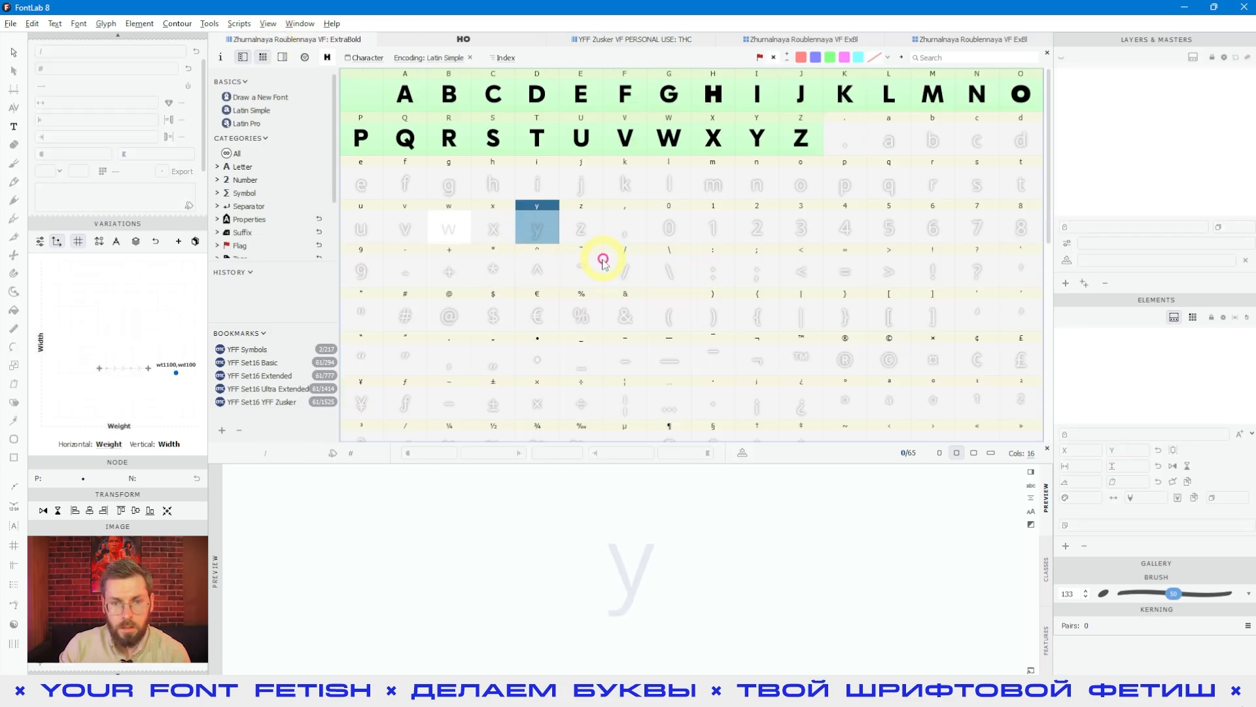
left_click(535, 141)
left_click(564, 212)
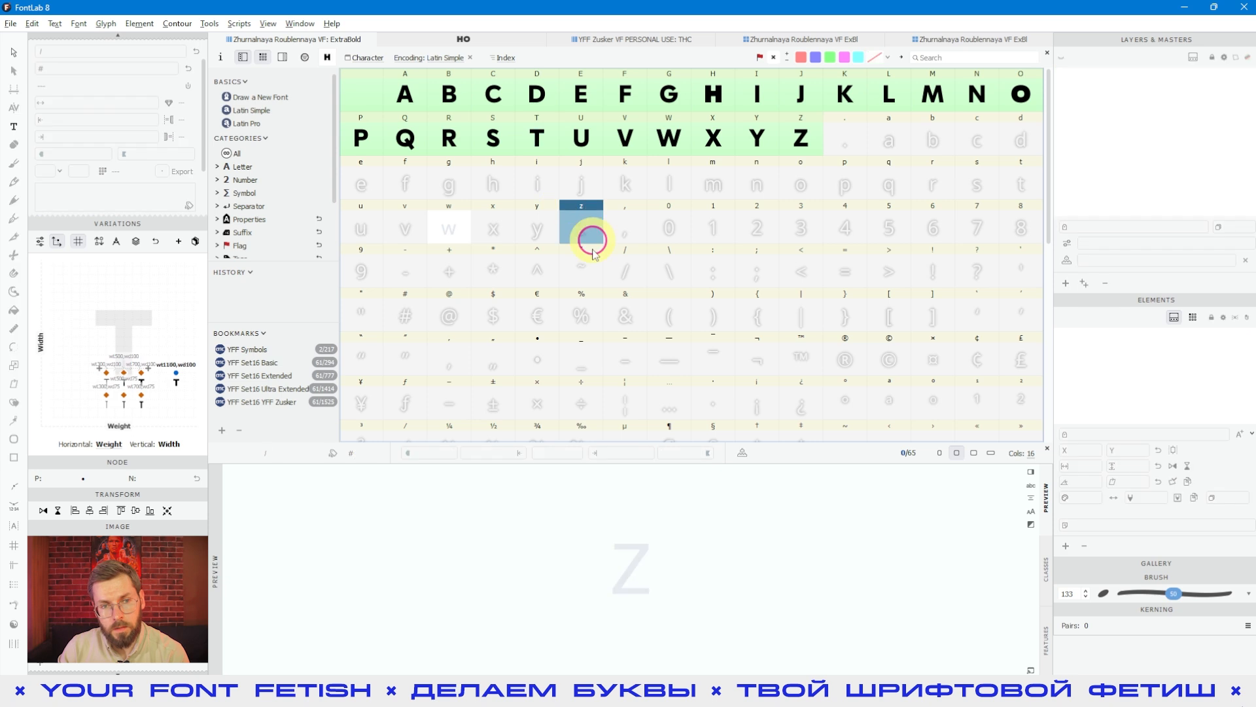
Step: Compare the glyph-creation command offered for an empty placeholder with the one offered when the existing T glyph is selected
left_click(53, 24)
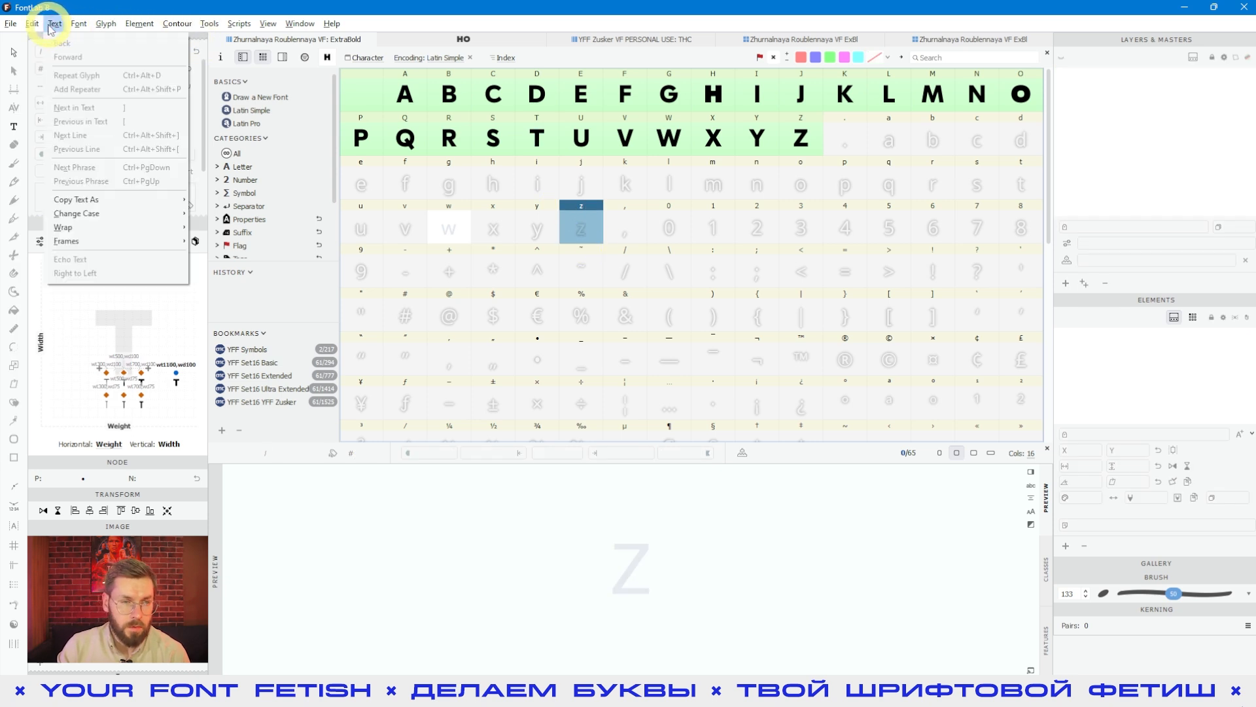
left_click(74, 24)
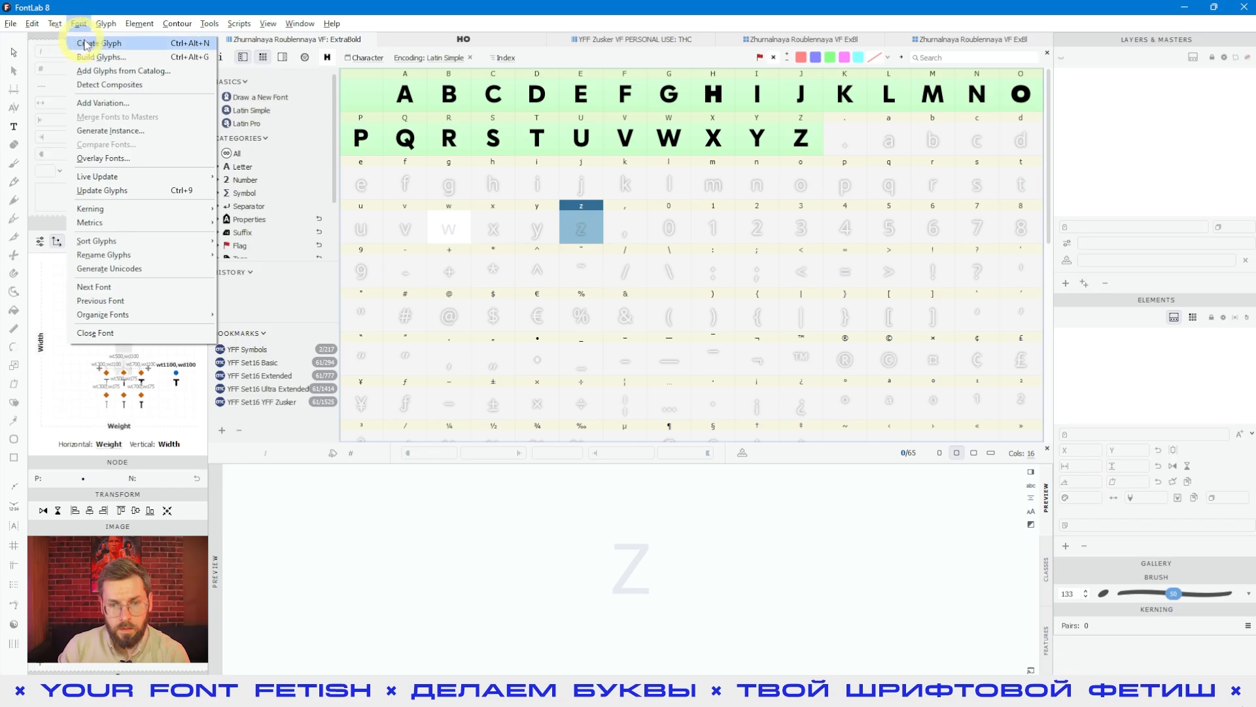
left_click(671, 275)
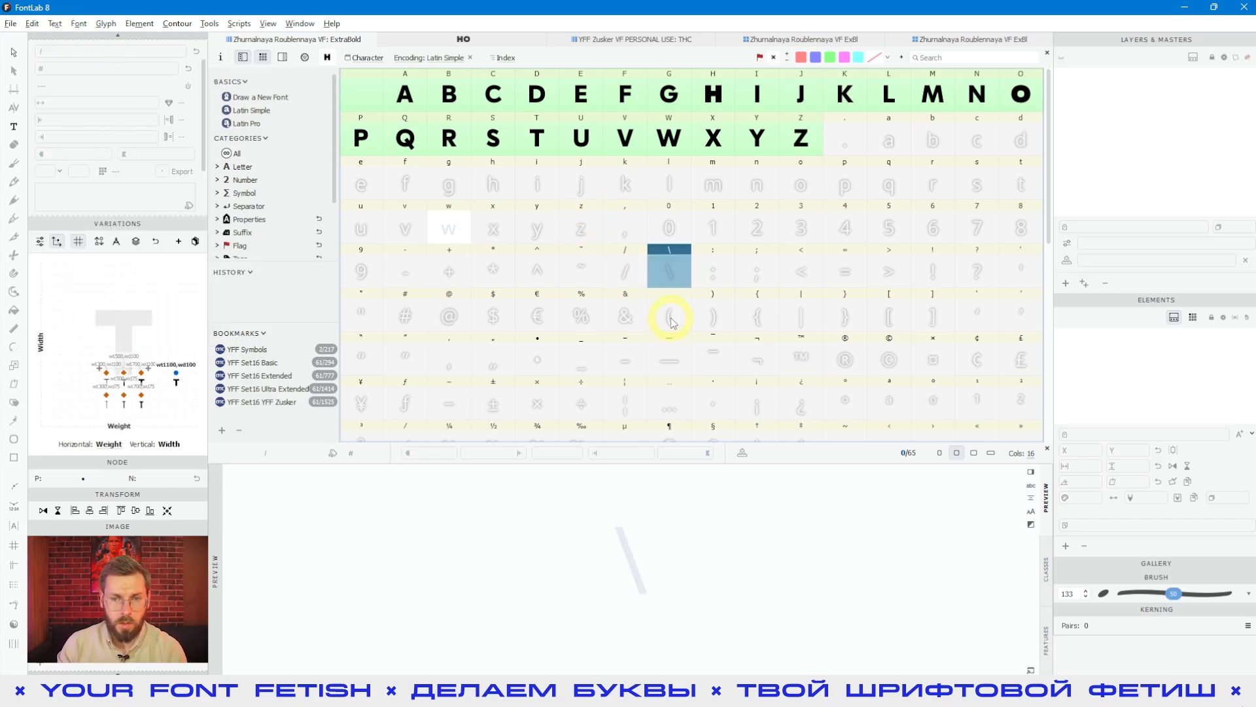
left_click(525, 135)
left_click(511, 98)
left_click(534, 95)
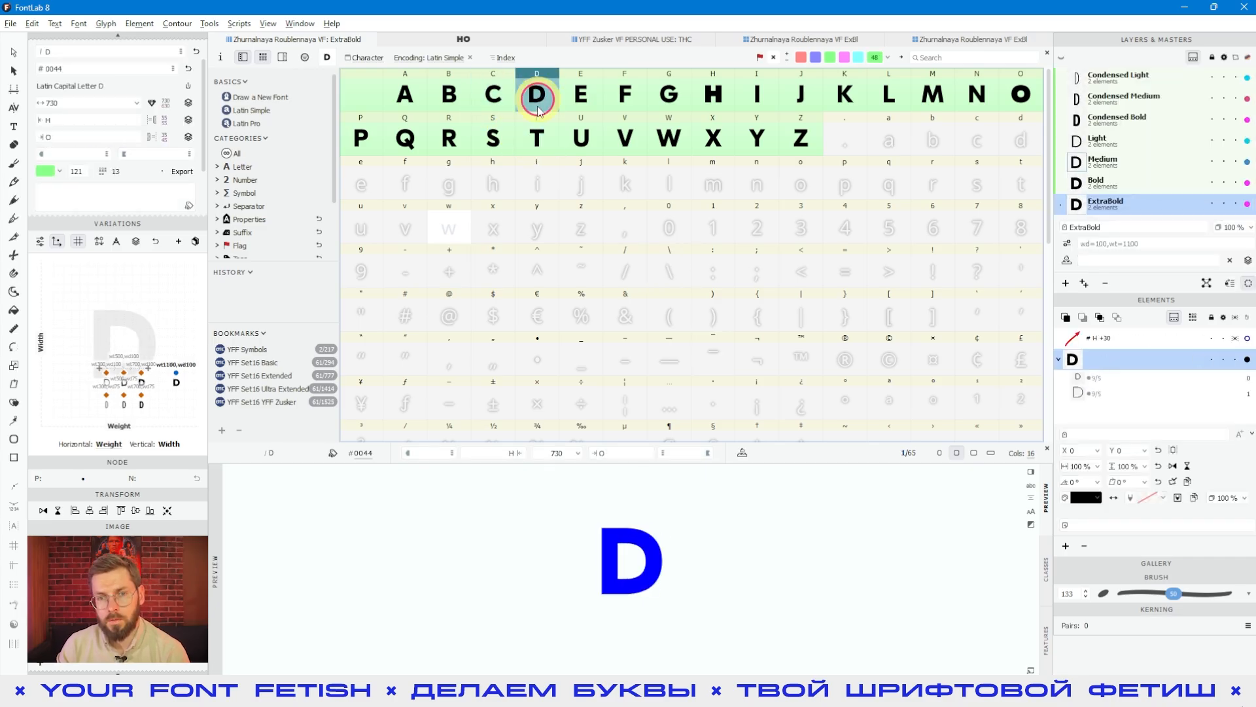
left_click(534, 136)
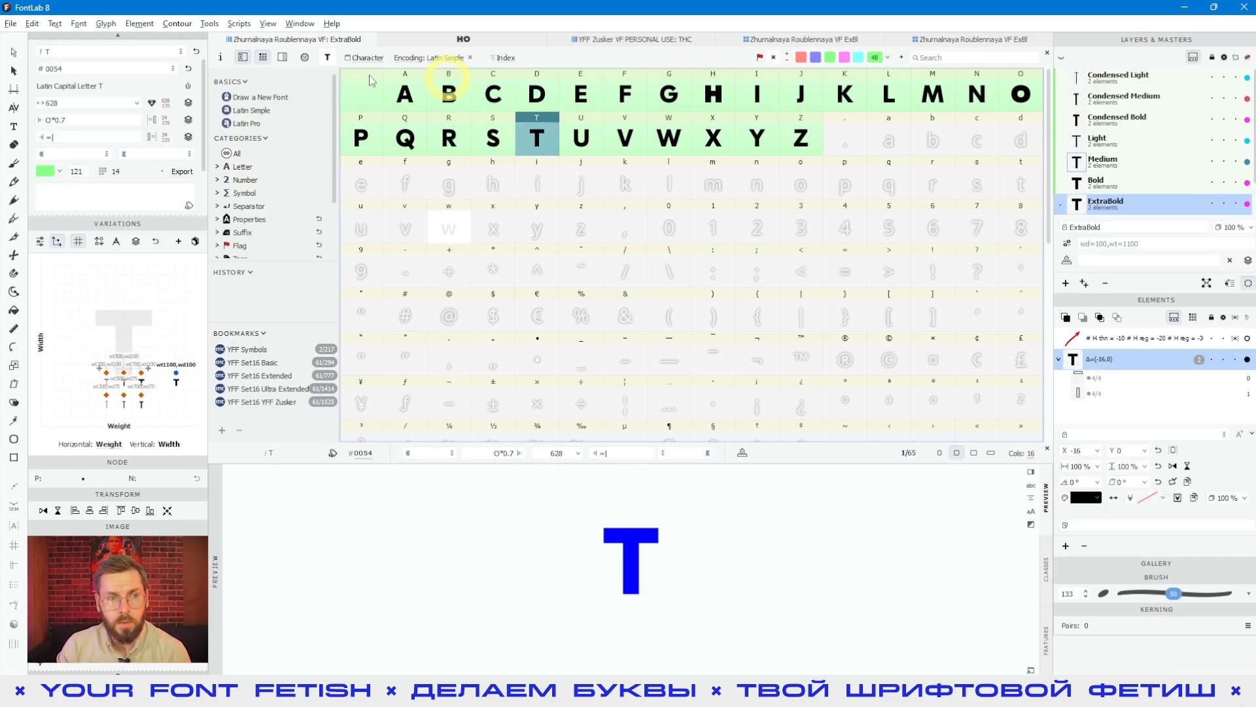
left_click(78, 24)
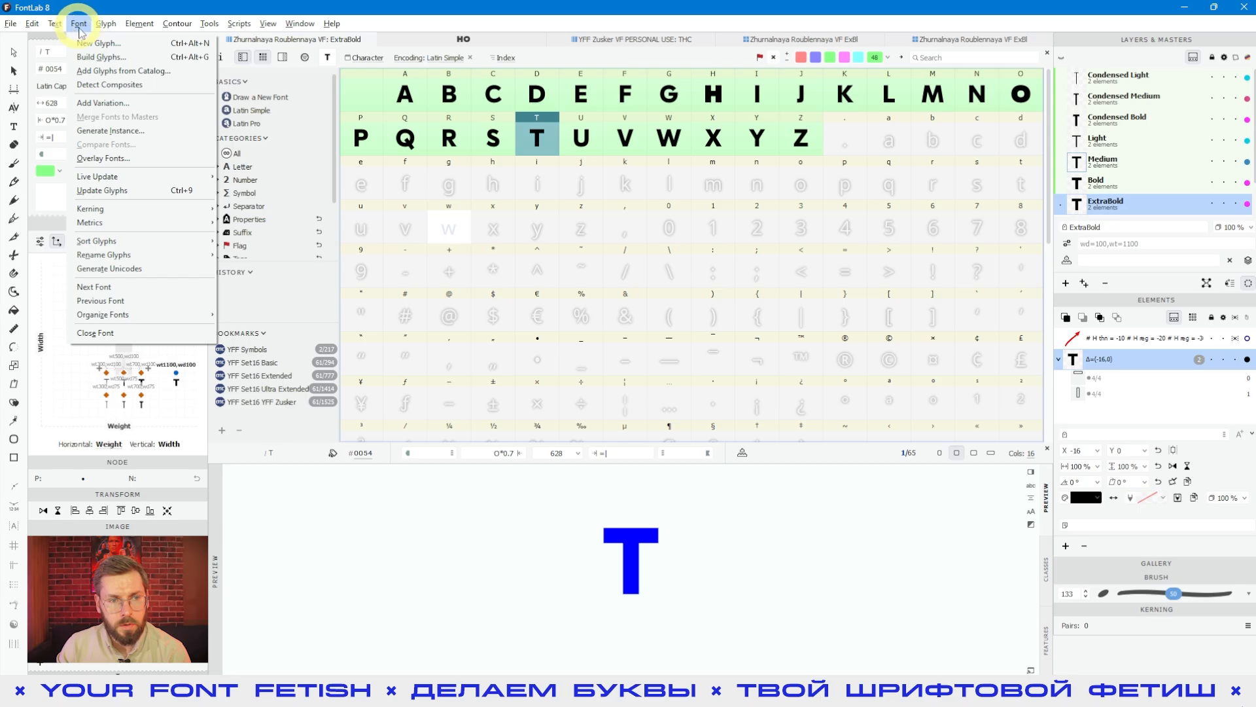
left_click(667, 267)
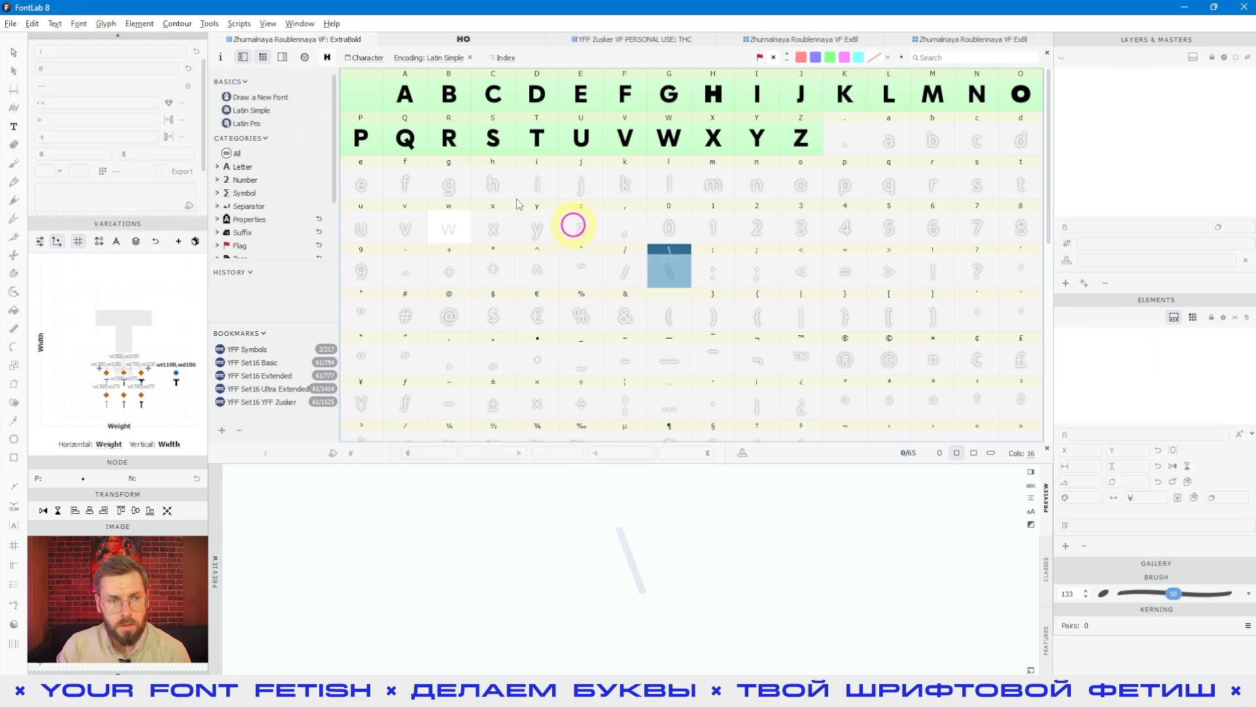
Step: Create the left curly bracket glyph from its empty placeholder cell
left_click(106, 24)
left_click(757, 311)
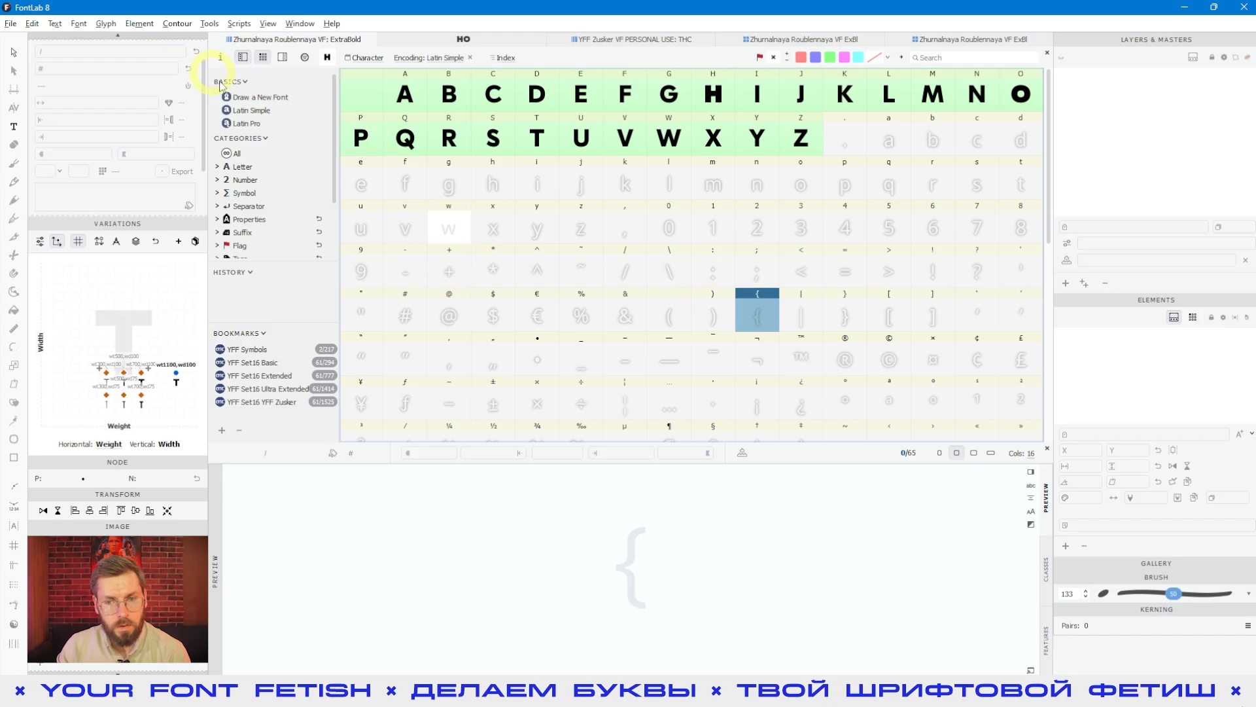
left_click(77, 24)
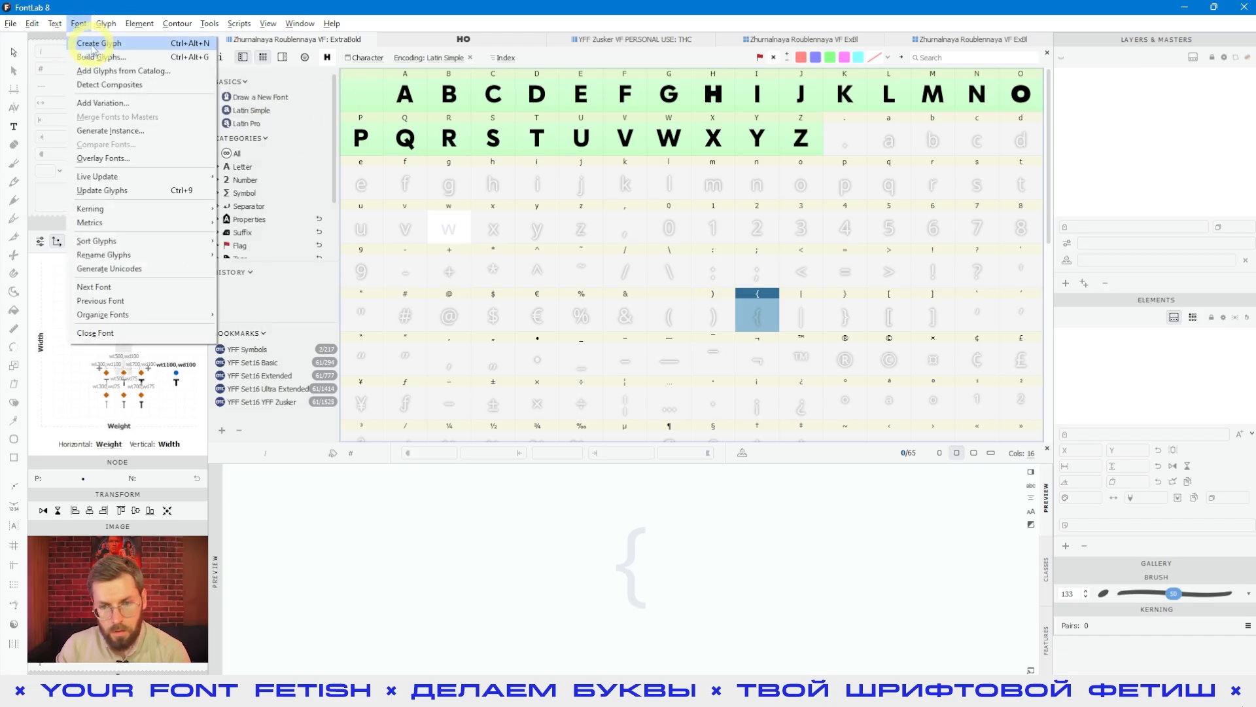
key("Escape")
left_click(759, 310)
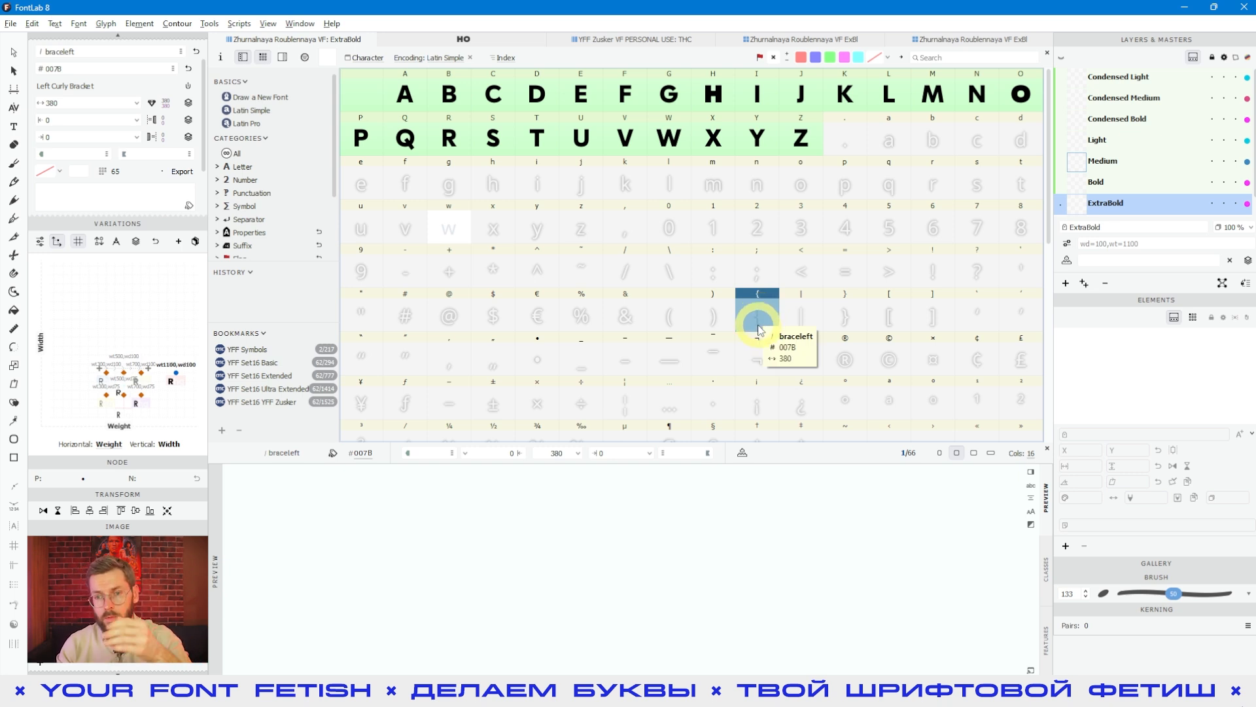
Step: Start a new glyph while an existing glyph is selected and enter EYECLOSED as its name
left_click(679, 156)
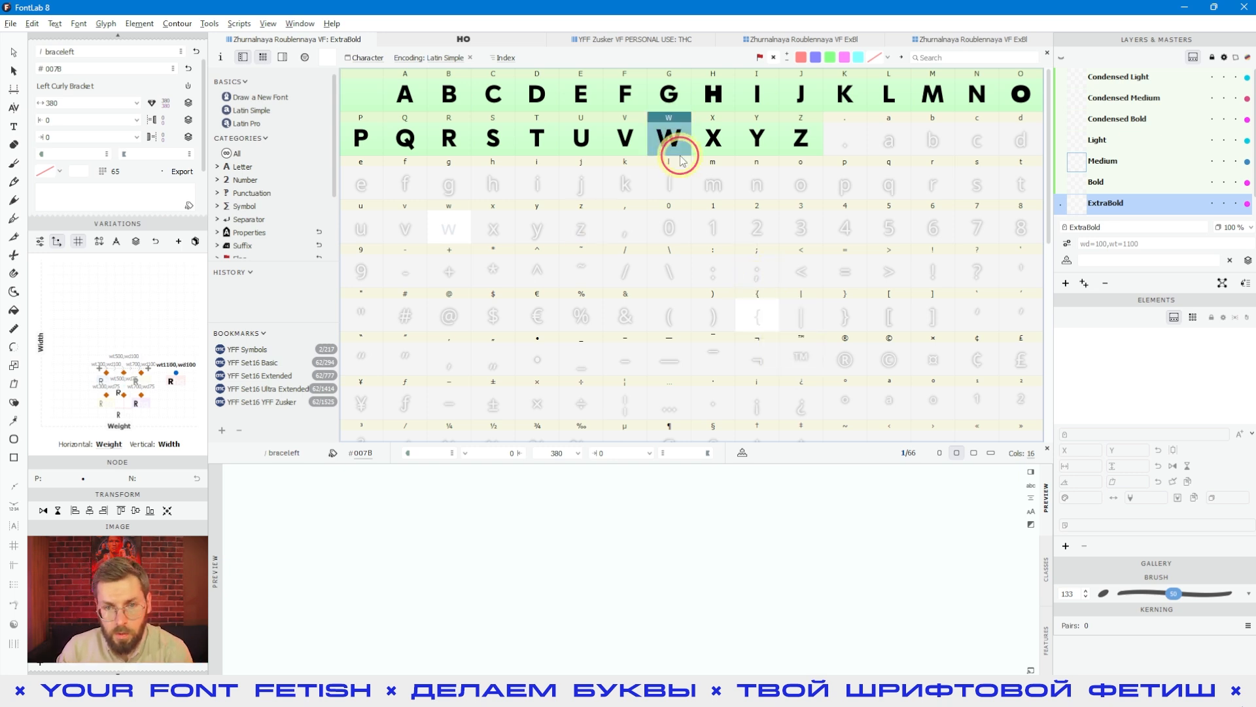
left_click(579, 98)
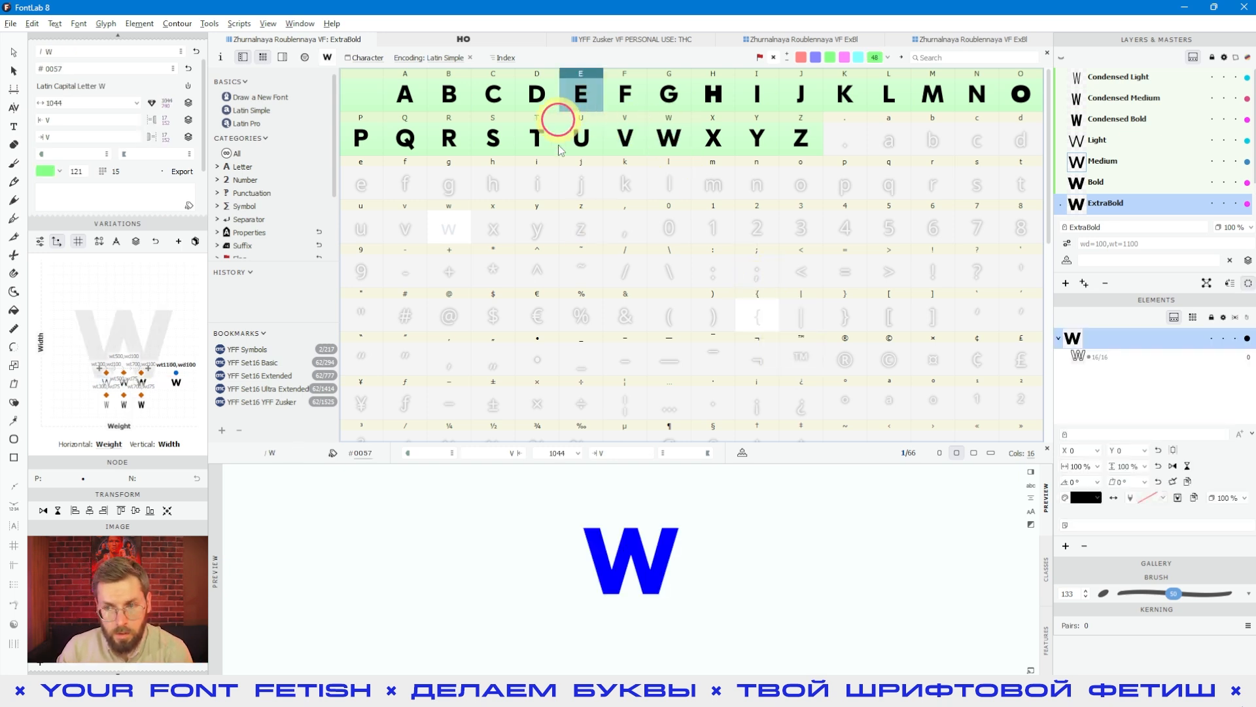
left_click(79, 24)
left_click(89, 44)
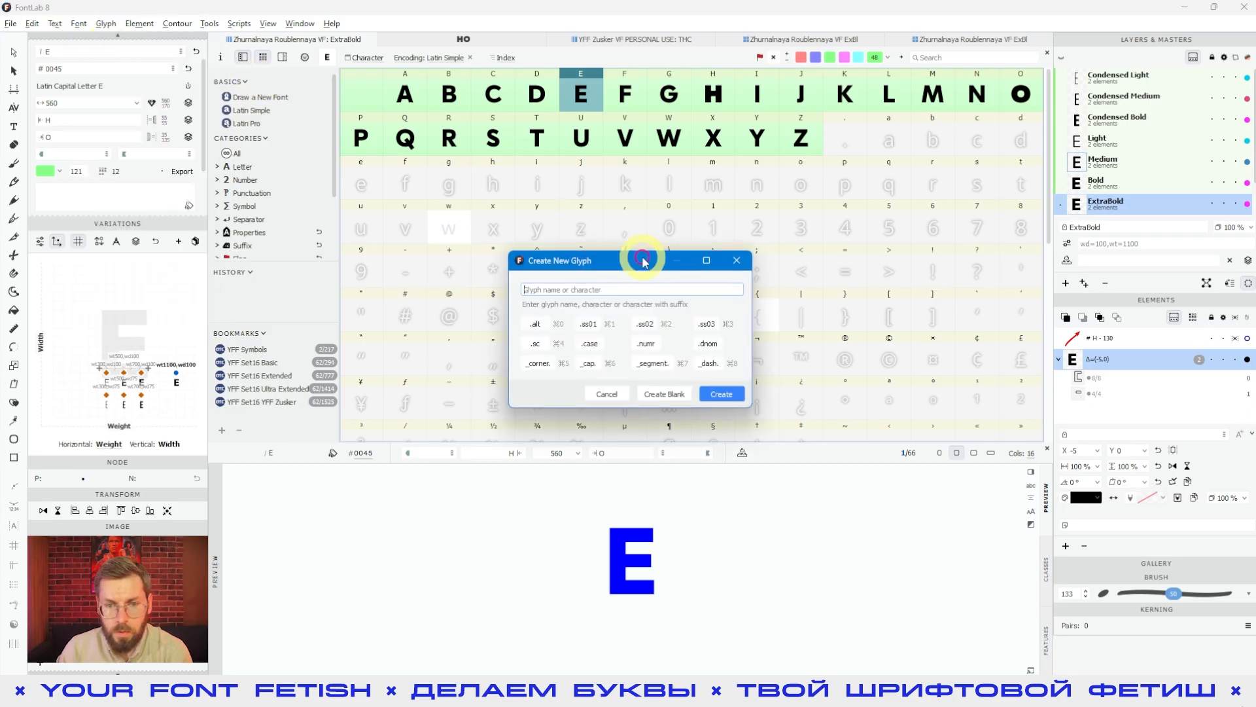
left_click_drag(643, 261, 624, 246)
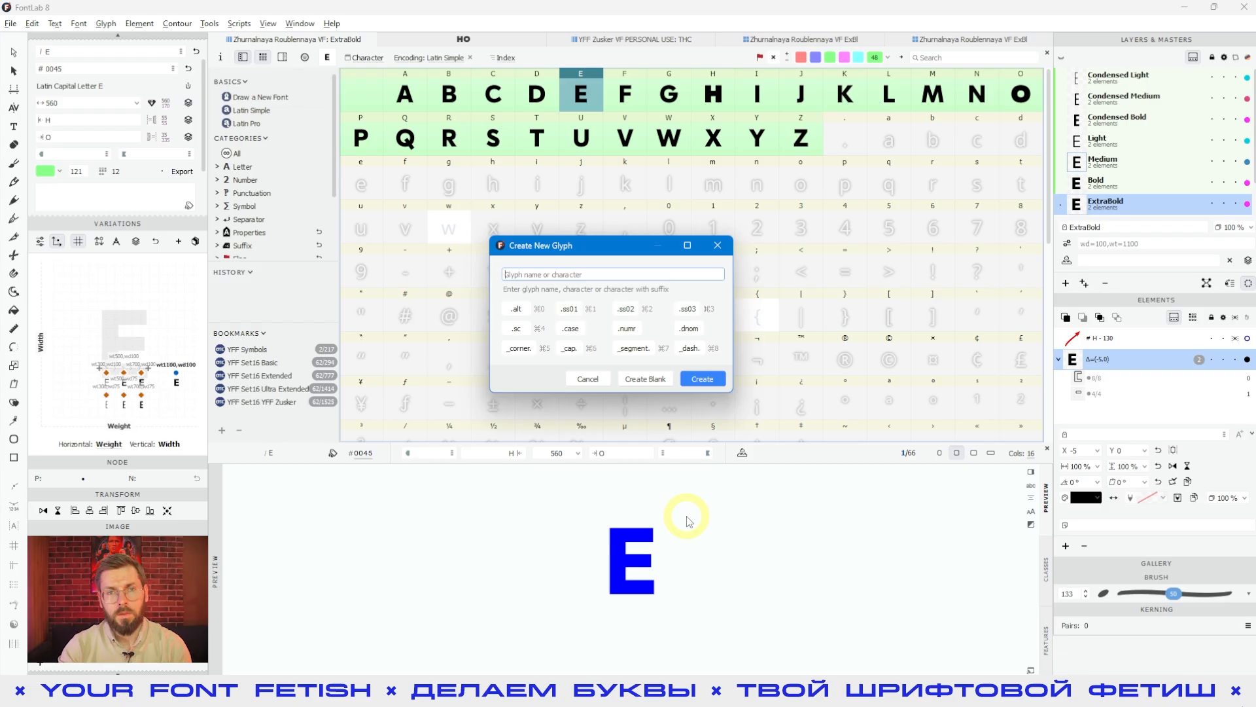
key("shift")
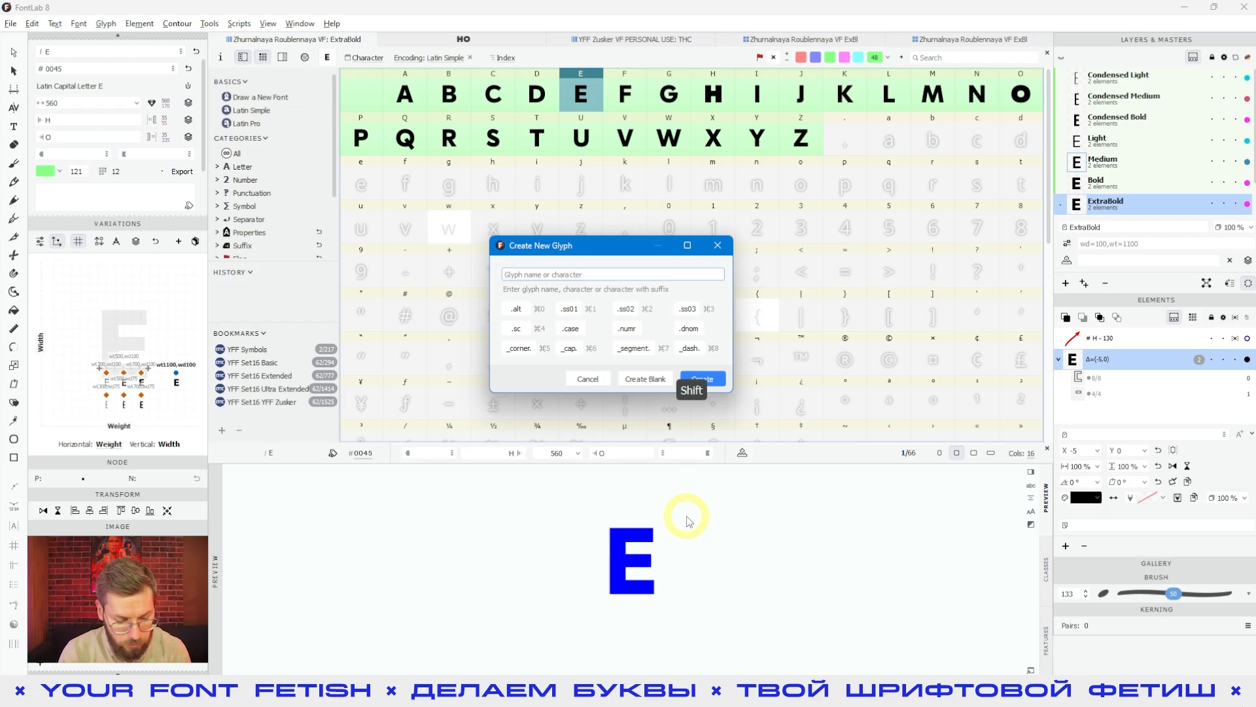
type("EYE")
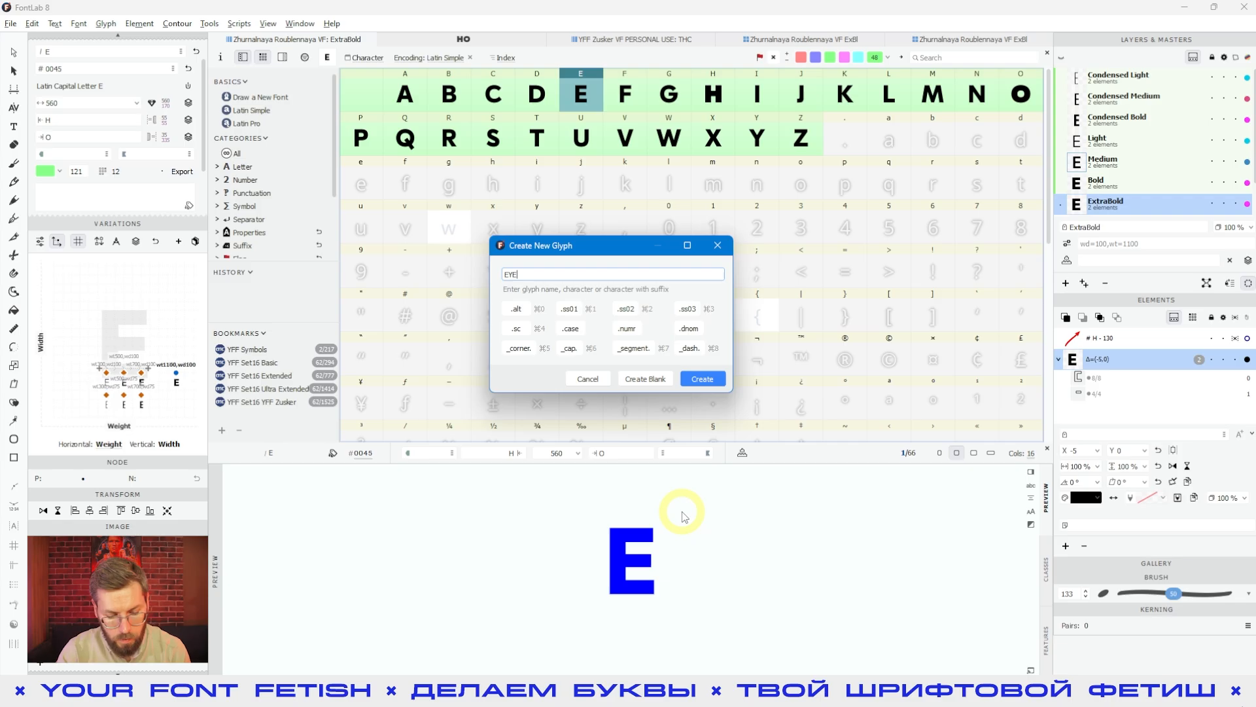
key("shift")
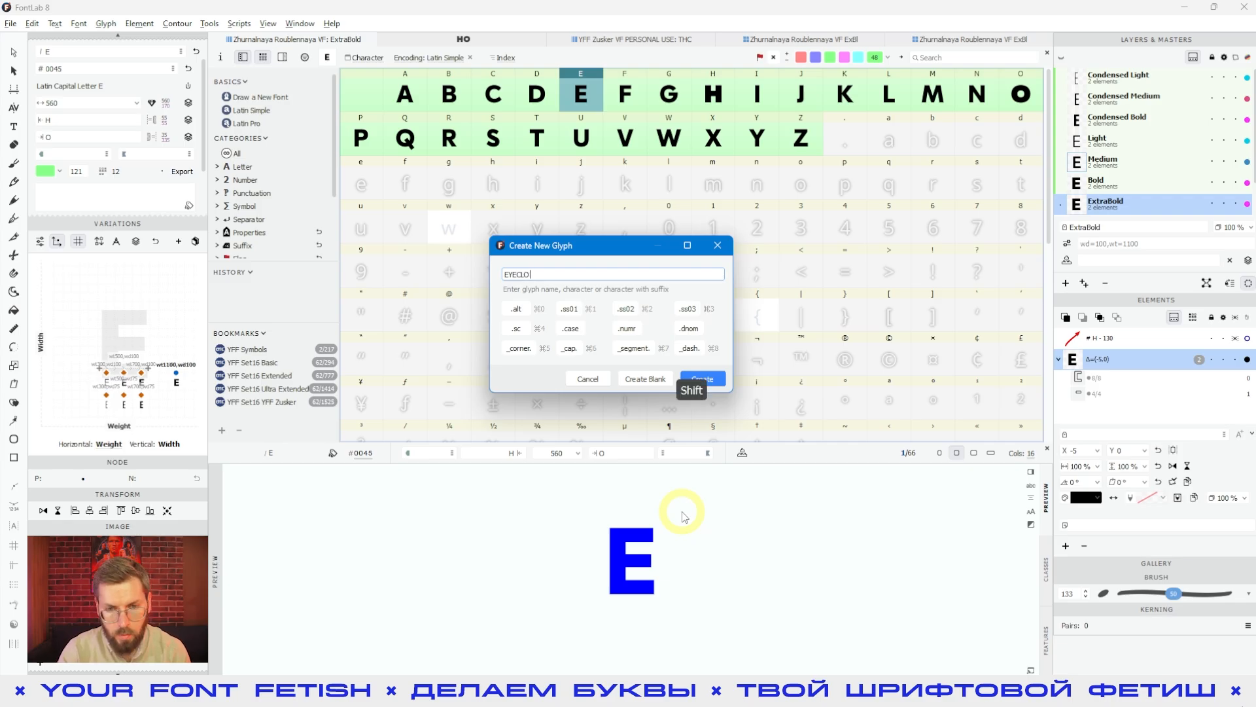
type("CLOSED")
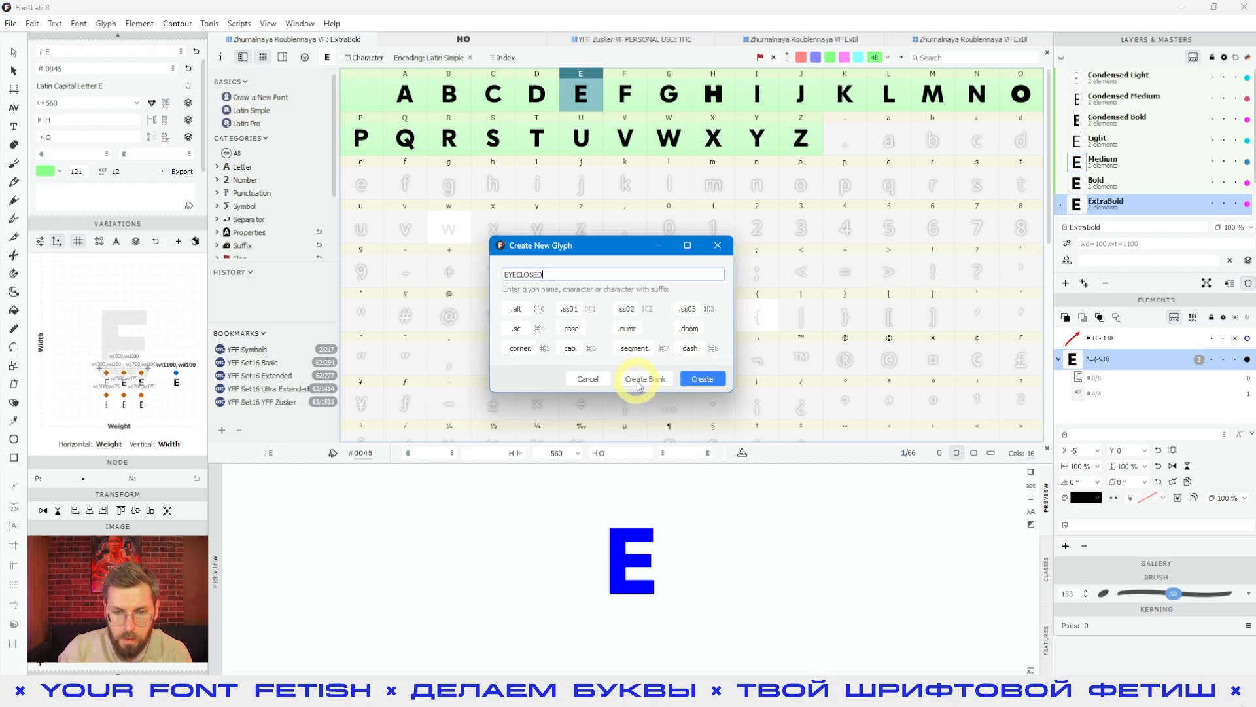
Step: Replace the new glyph's name with B_Y, create the ligature glyph and select it
double_click(541, 274)
key("shift")
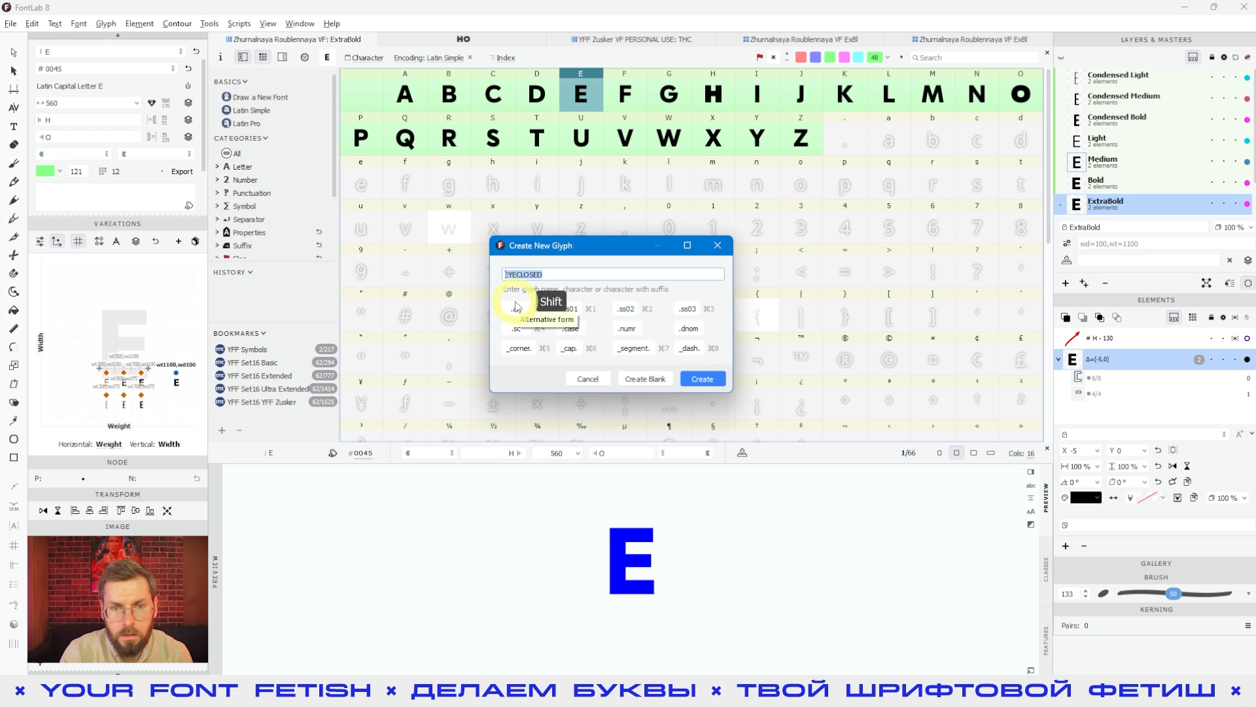
type("B_Y")
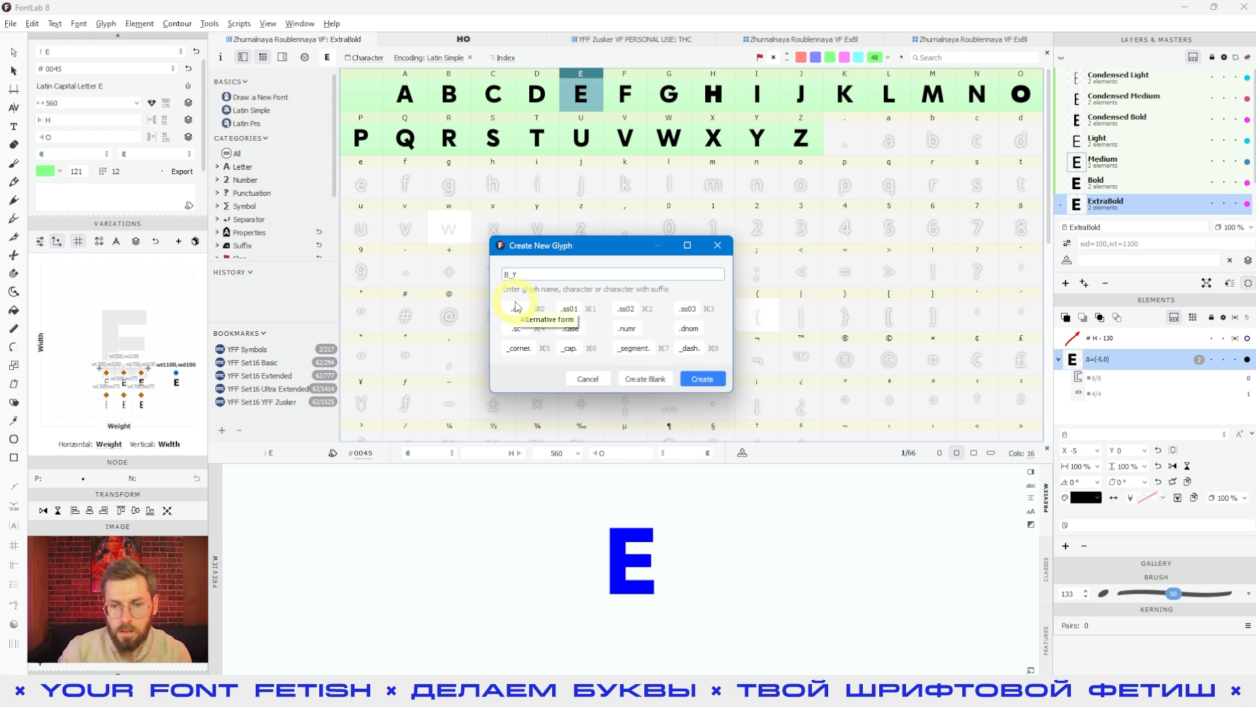
left_click(710, 379)
left_click(888, 409)
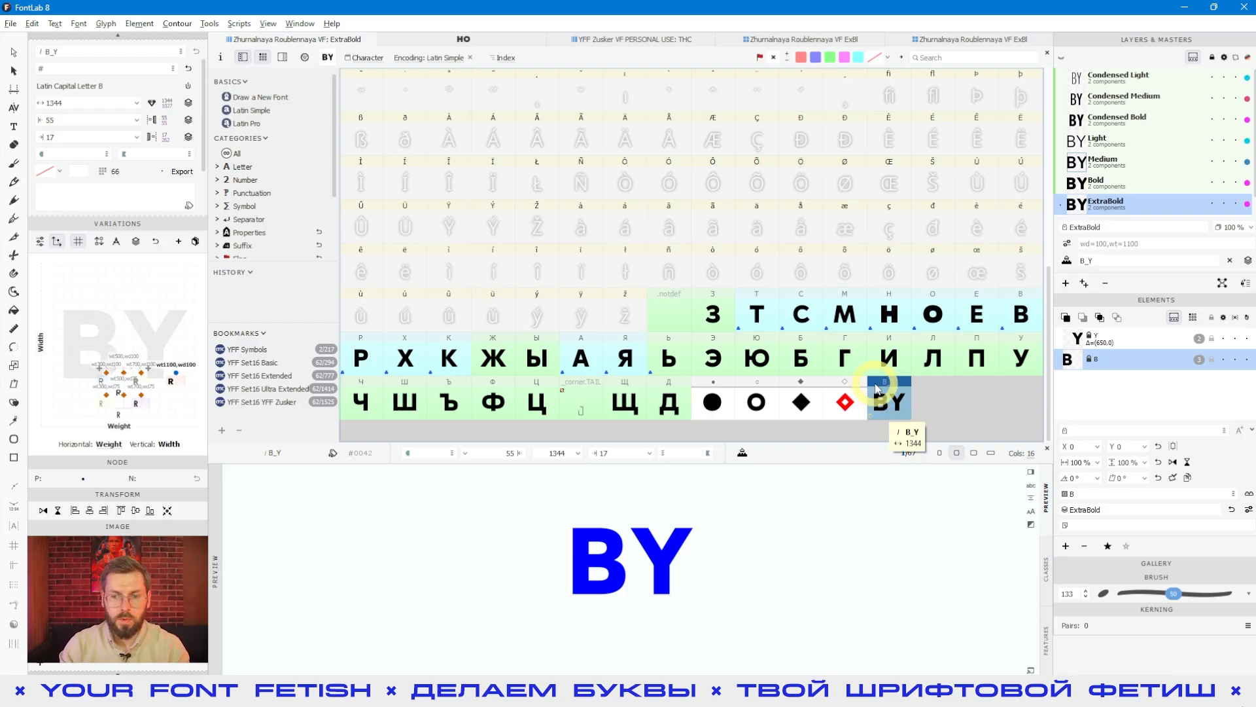
Step: Create a new glyph named EYE and compare it with the B_Y ligature glyph
scroll(896, 379, "up", 6)
scroll(898, 377, "up", 3)
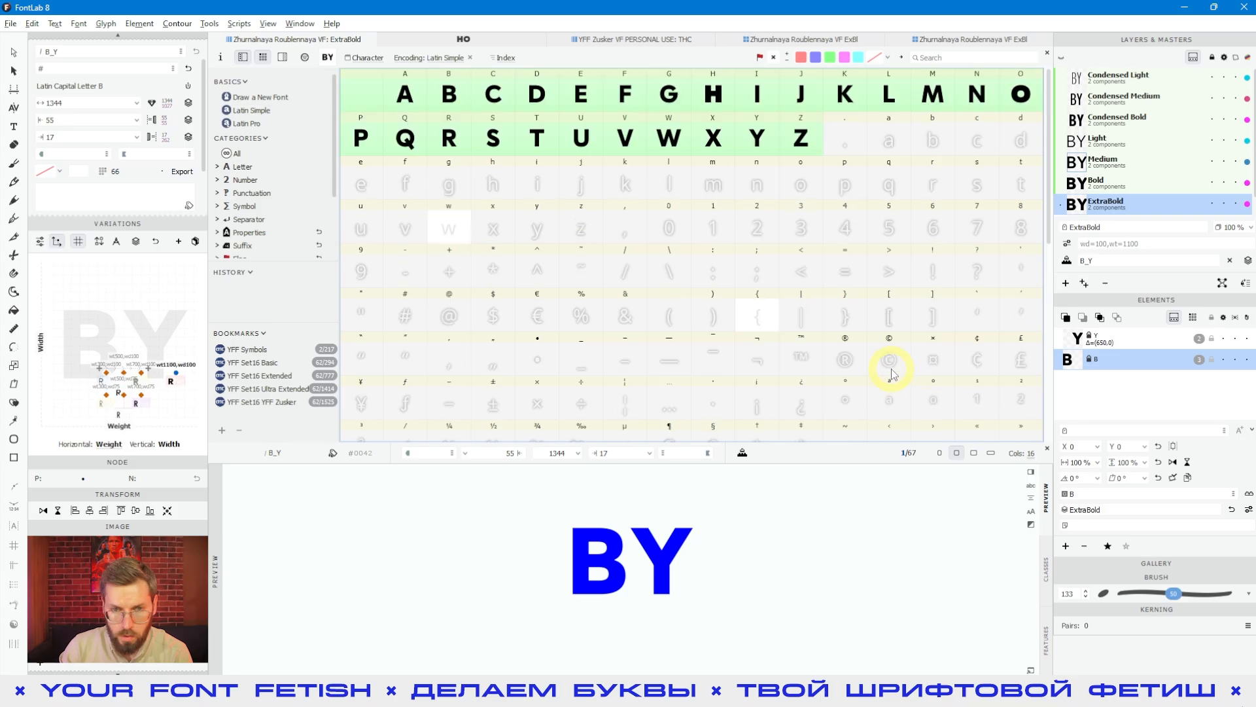
left_click(493, 136)
left_click(61, 23)
mouse_move(78, 23)
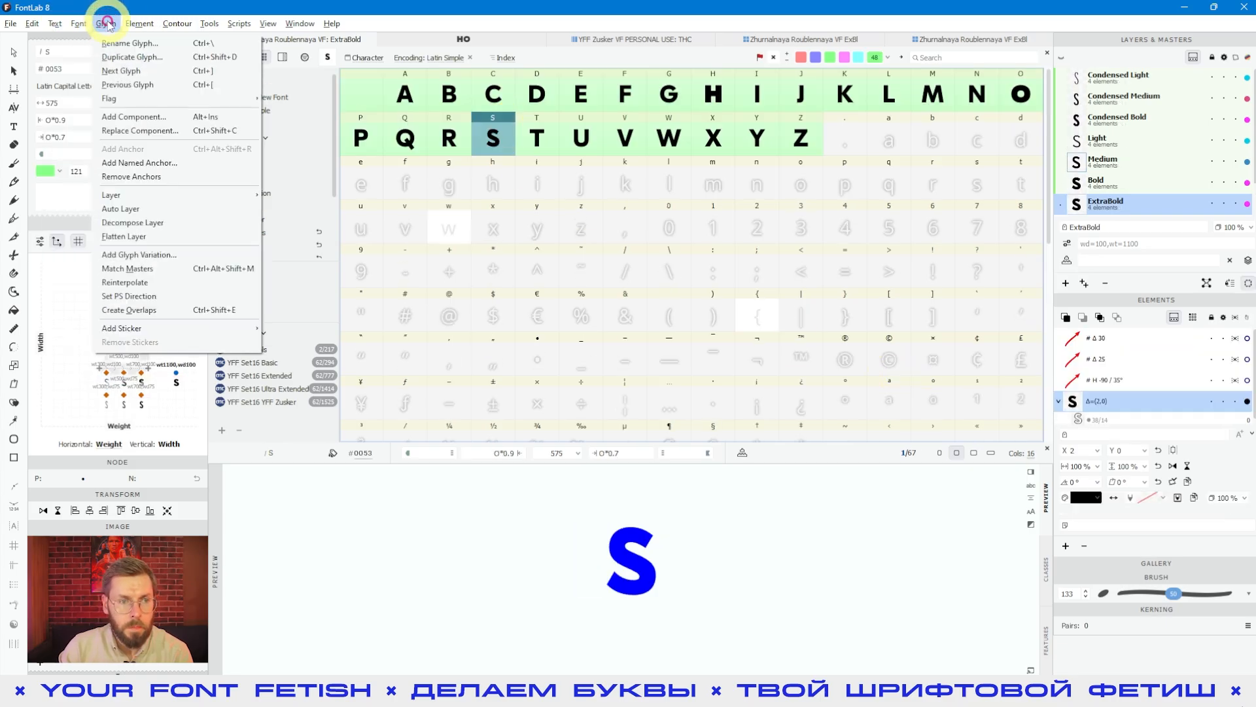
left_click(87, 44)
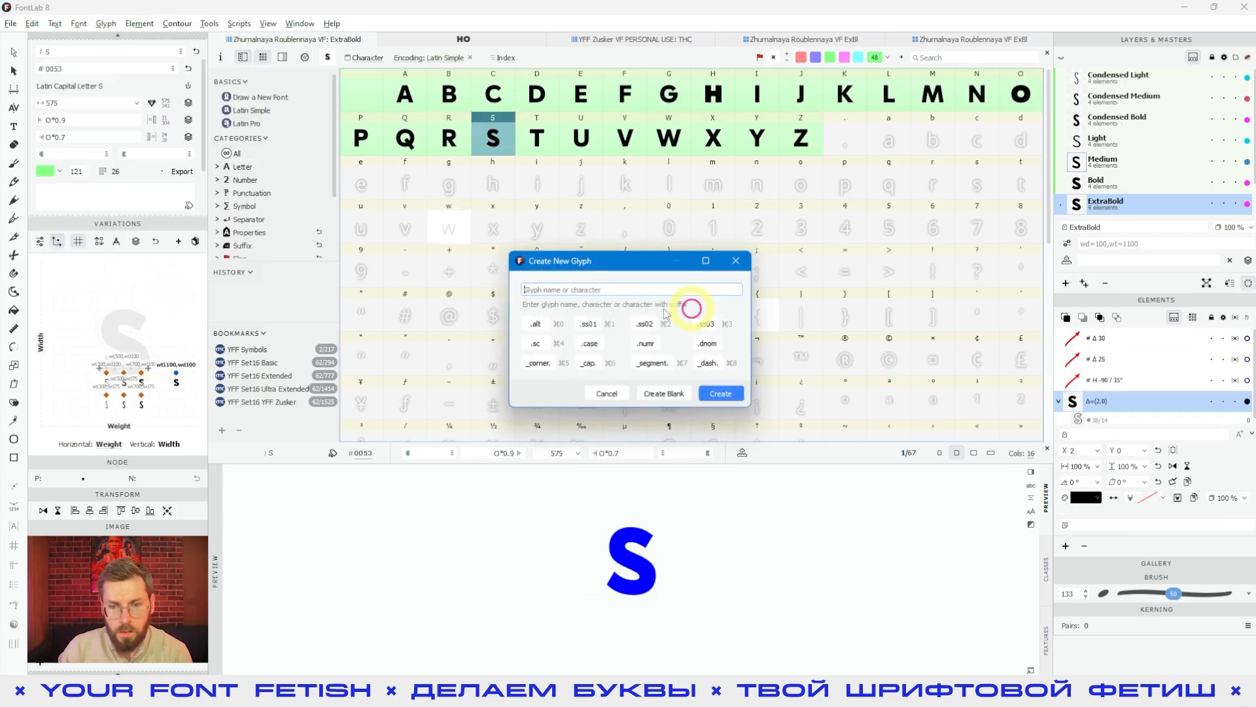
key("shift")
type("EYE")
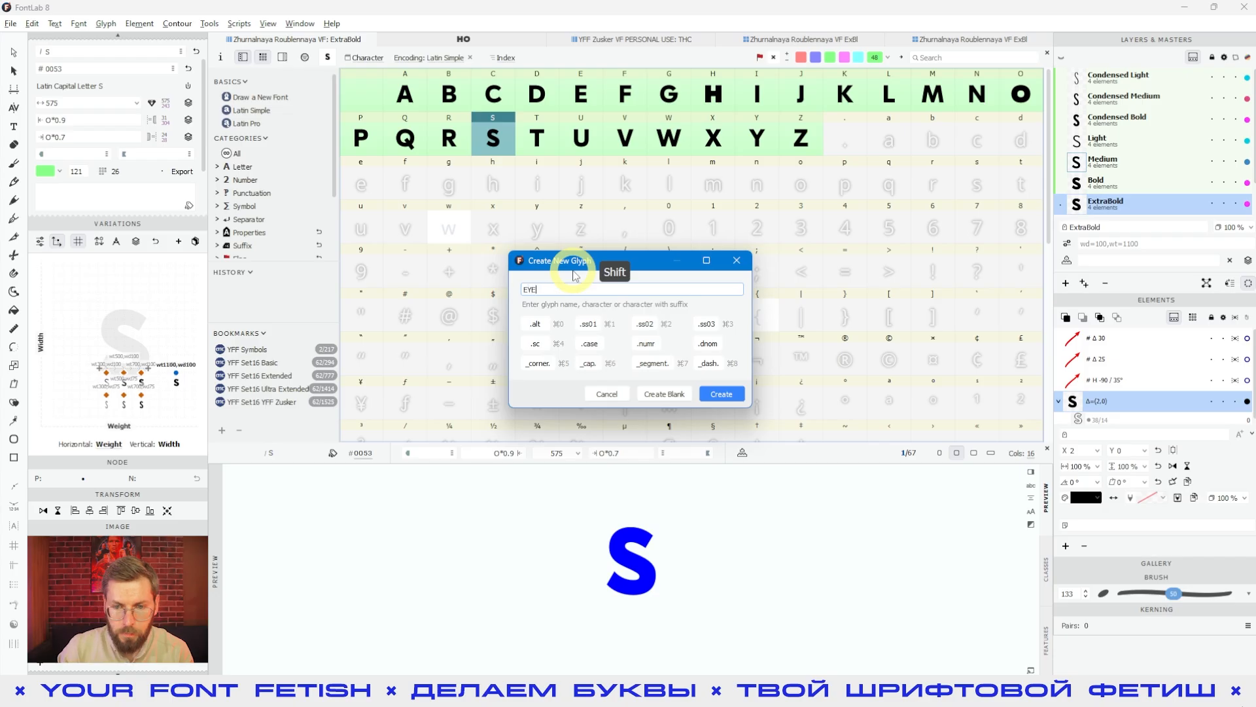
left_click(722, 393)
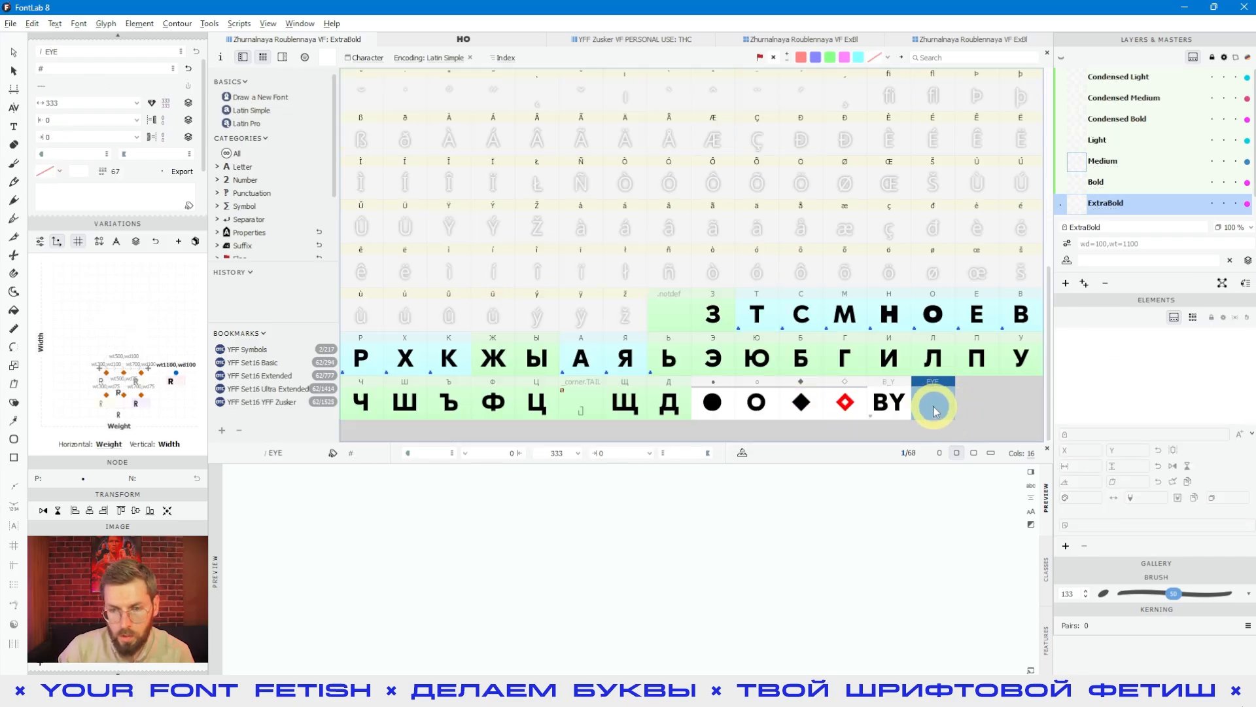
left_click(899, 409)
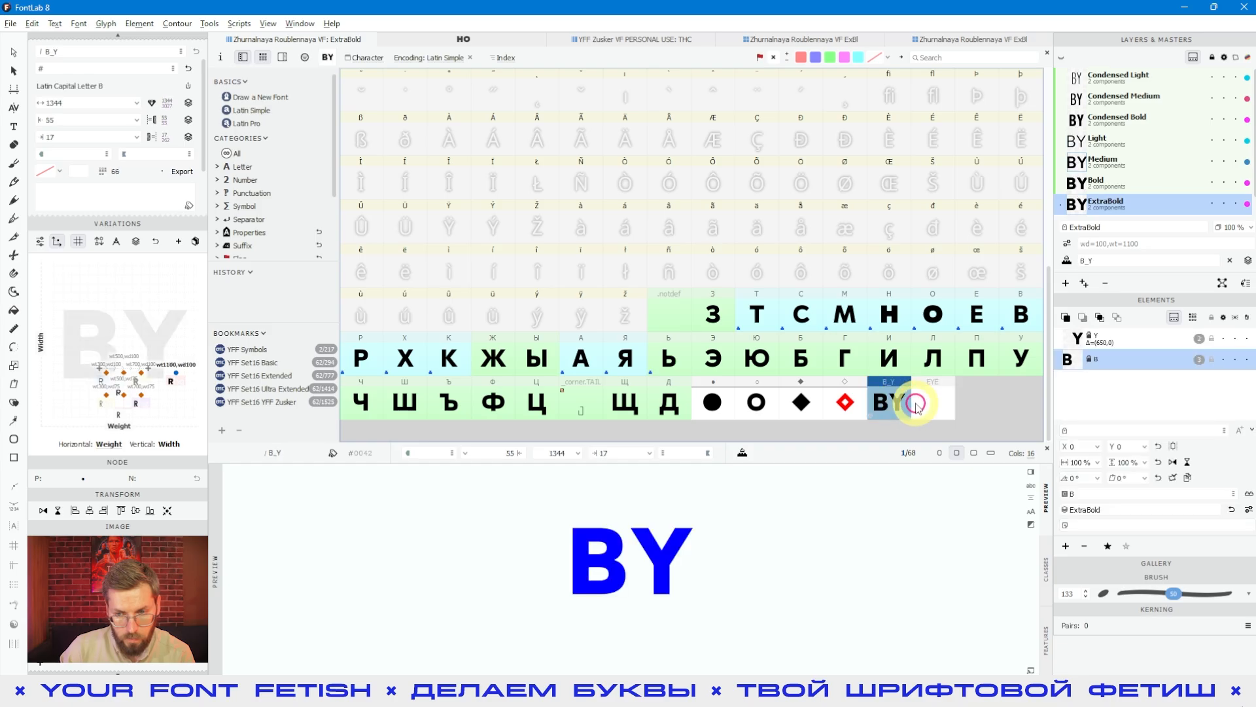
left_click(925, 406)
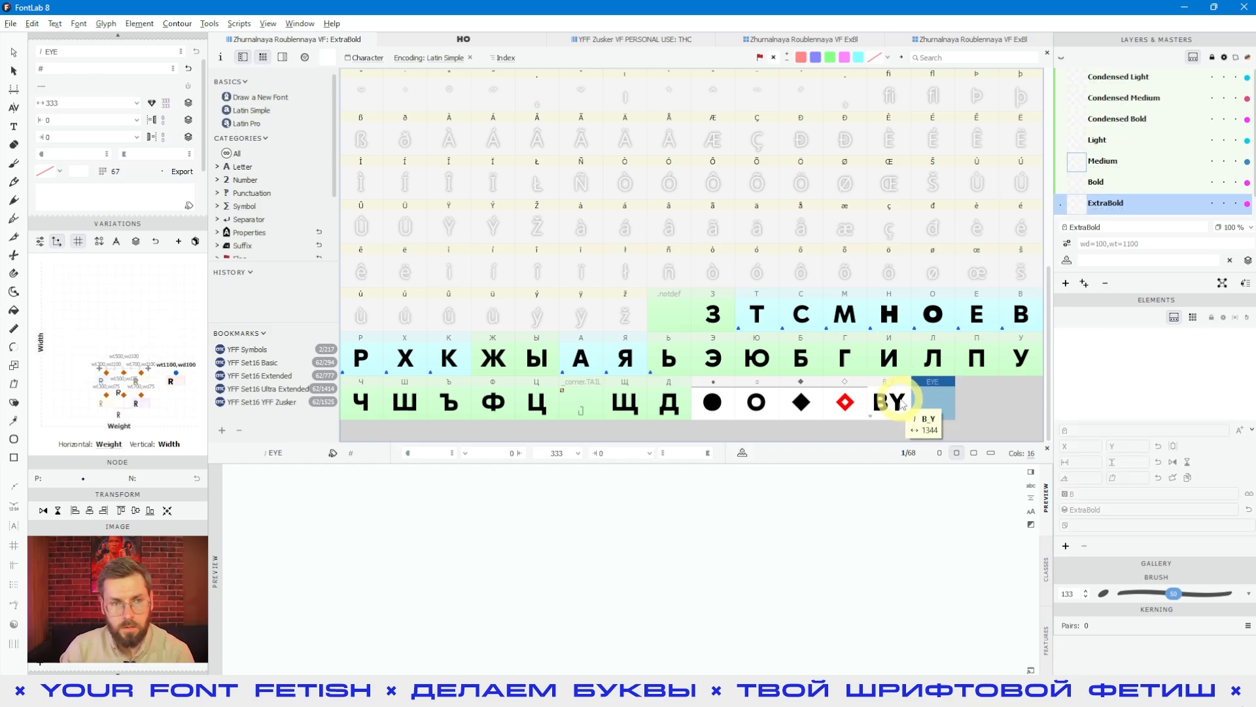
Step: Create a new blank glyph named B_U
left_click(629, 183)
scroll(551, 155, "up", 9)
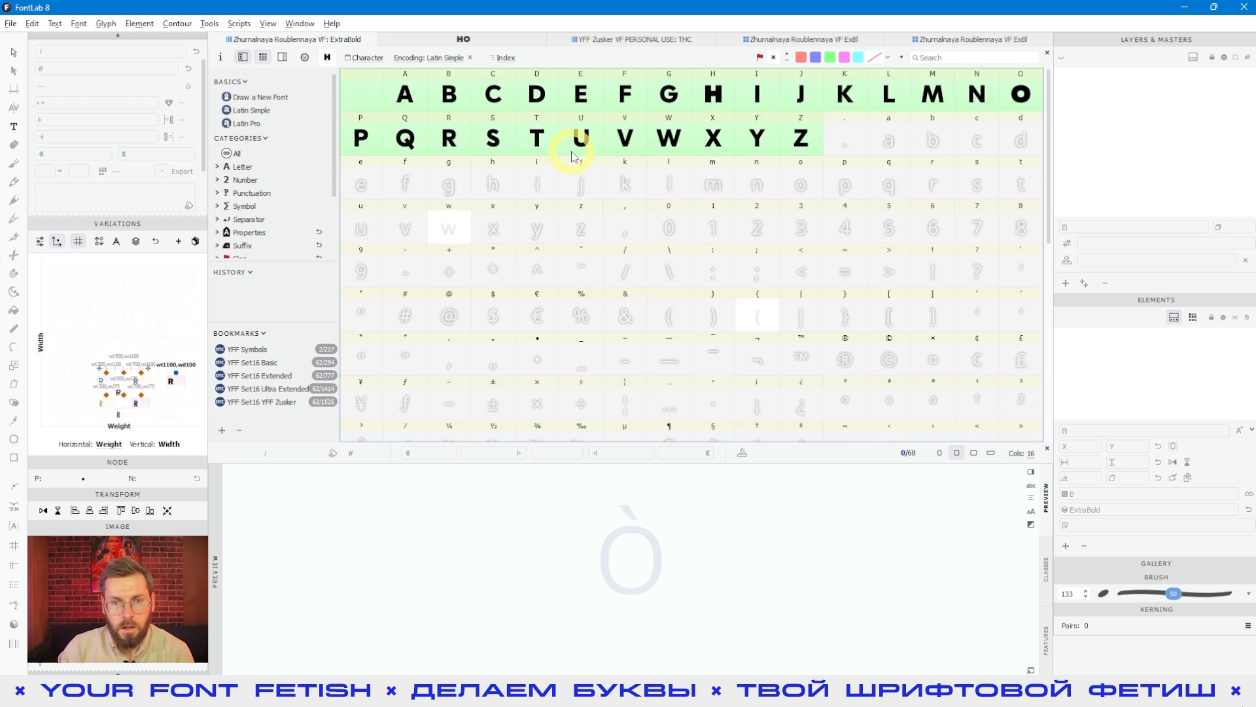
left_click(579, 141)
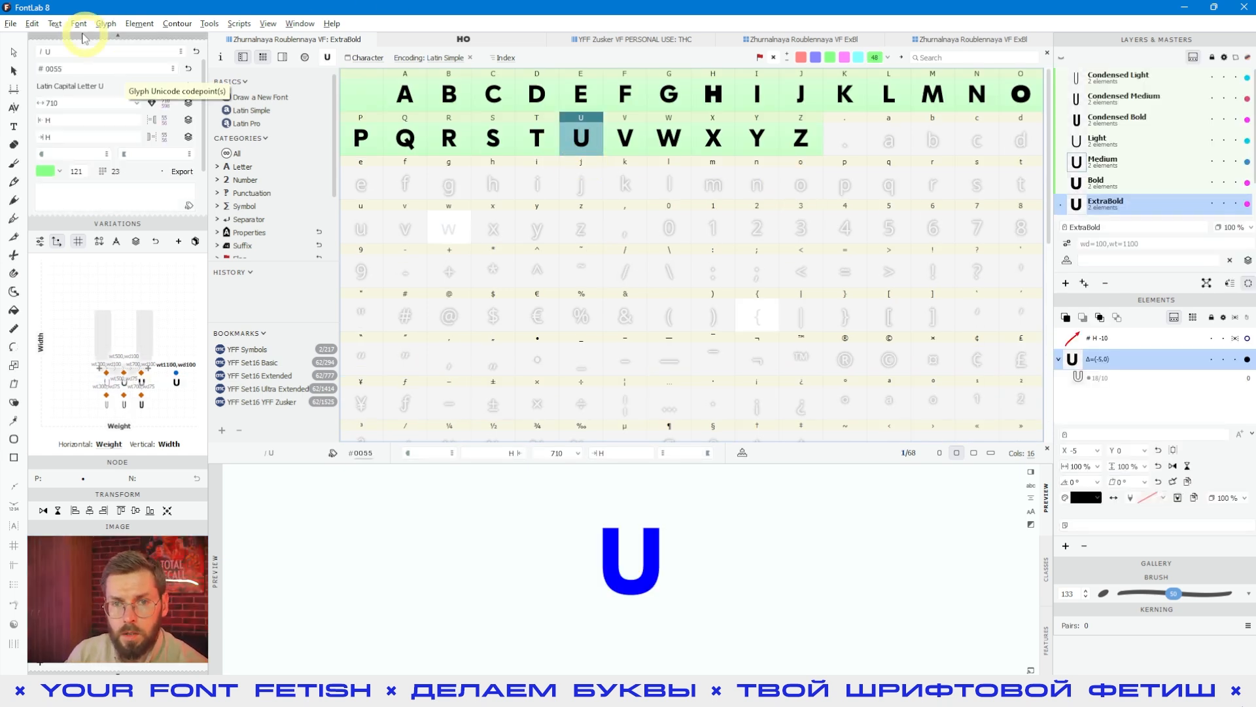
left_click(104, 23)
mouse_move(79, 23)
left_click(105, 40)
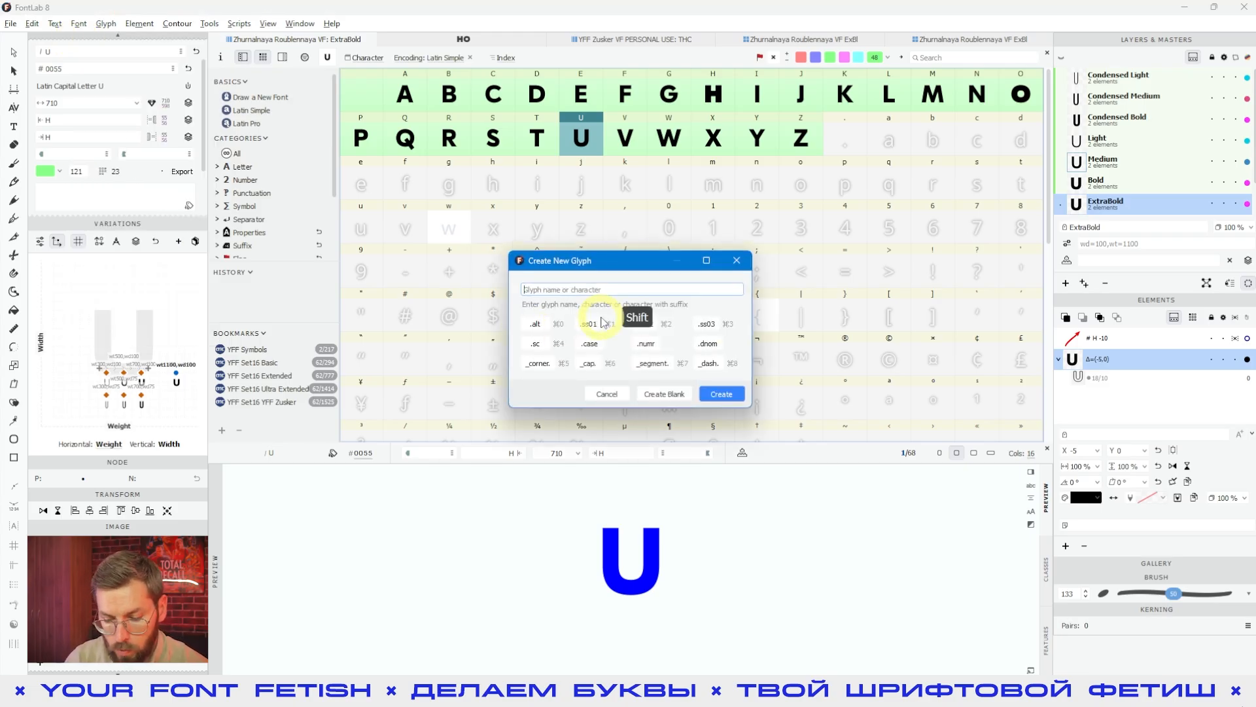
type("B_")
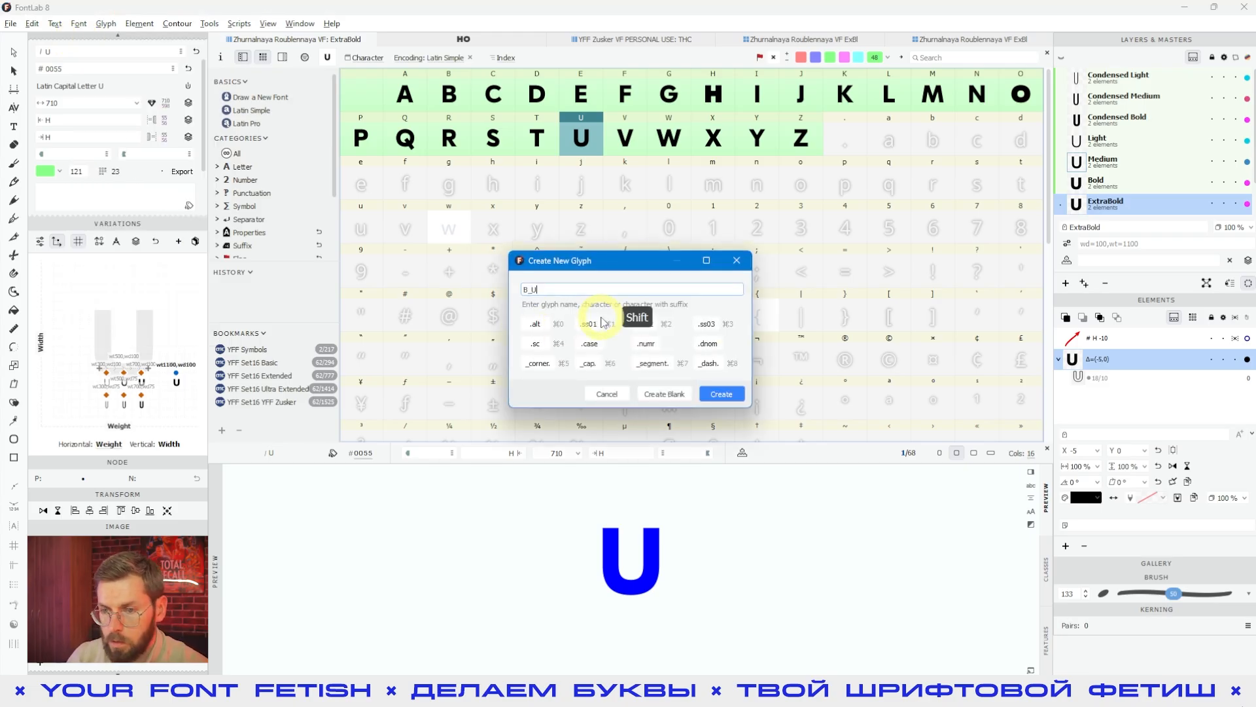
type("U")
left_click(722, 394)
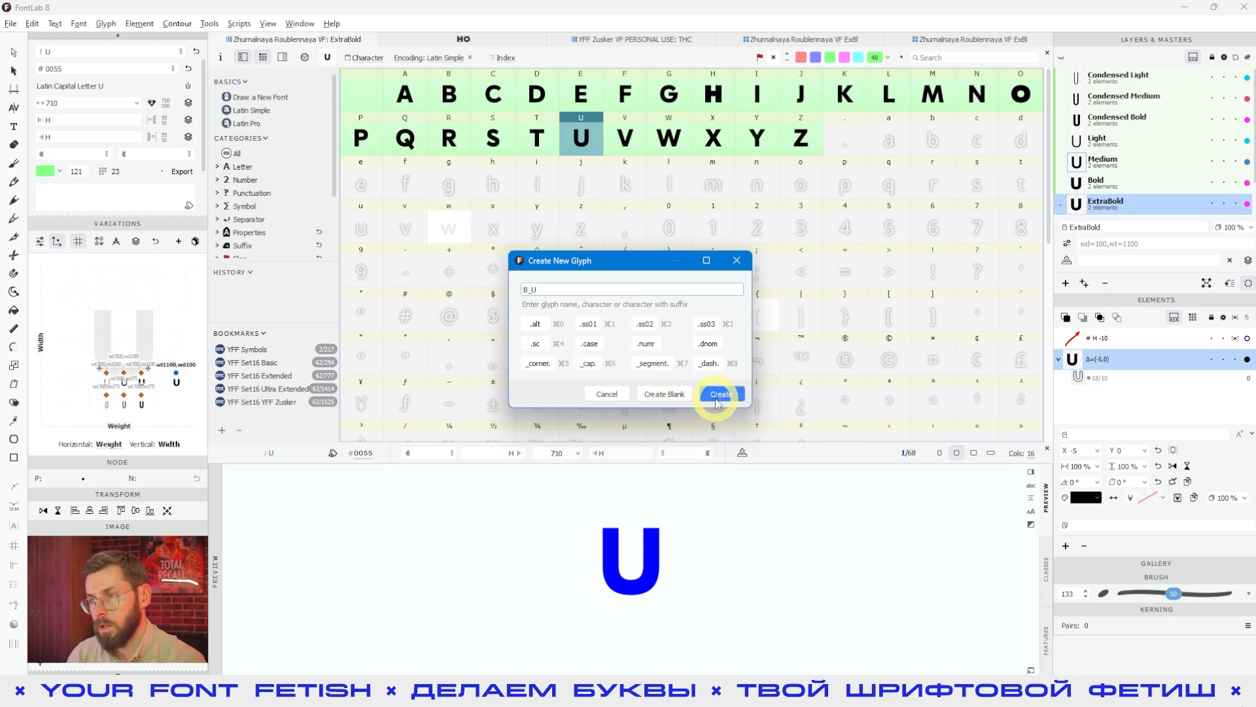
left_click(664, 395)
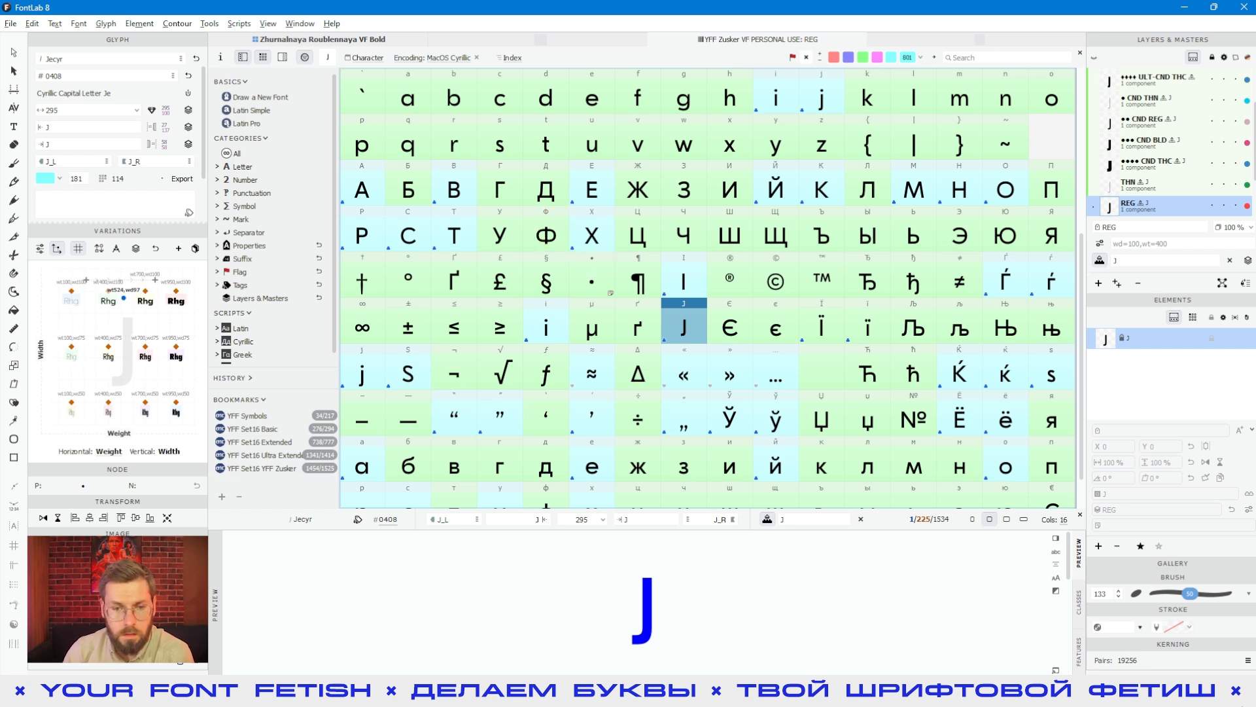
Step: Switch to the browser, open the list of Latin letters from the Wikipedia schwa article, look through it and return to FontLab
left_click(66, 692)
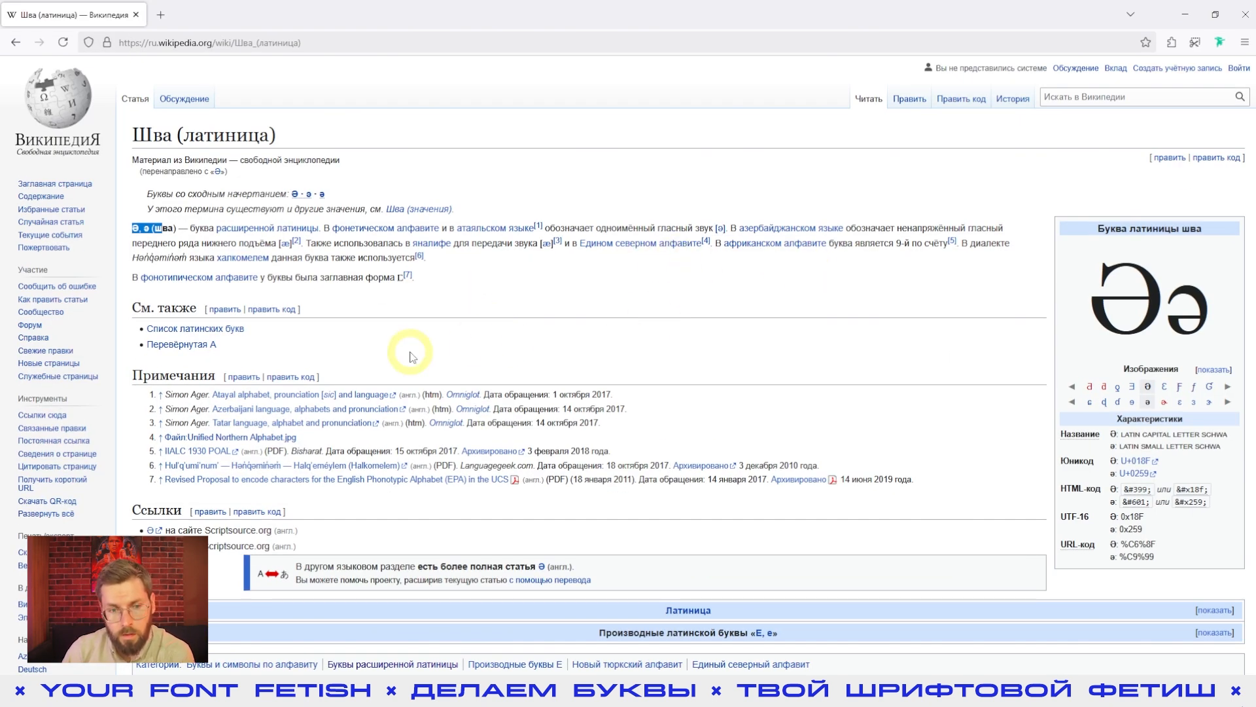
left_click(183, 329)
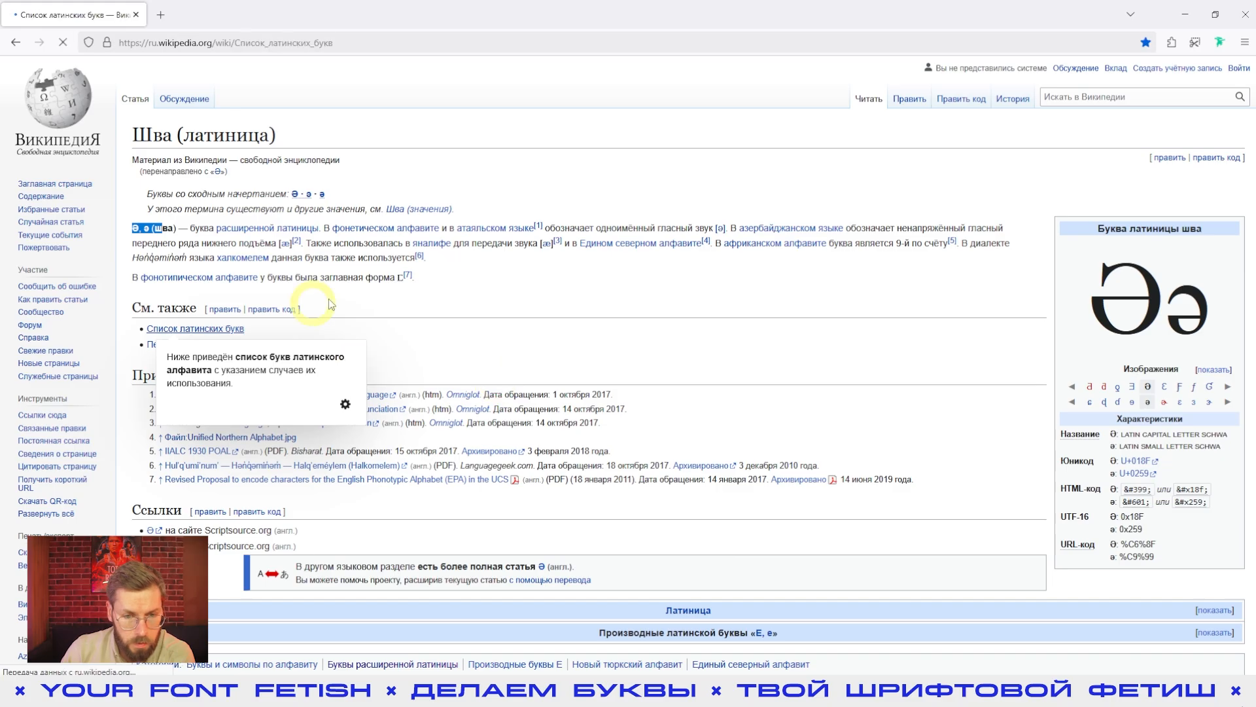
scroll(677, 288, "down", 1)
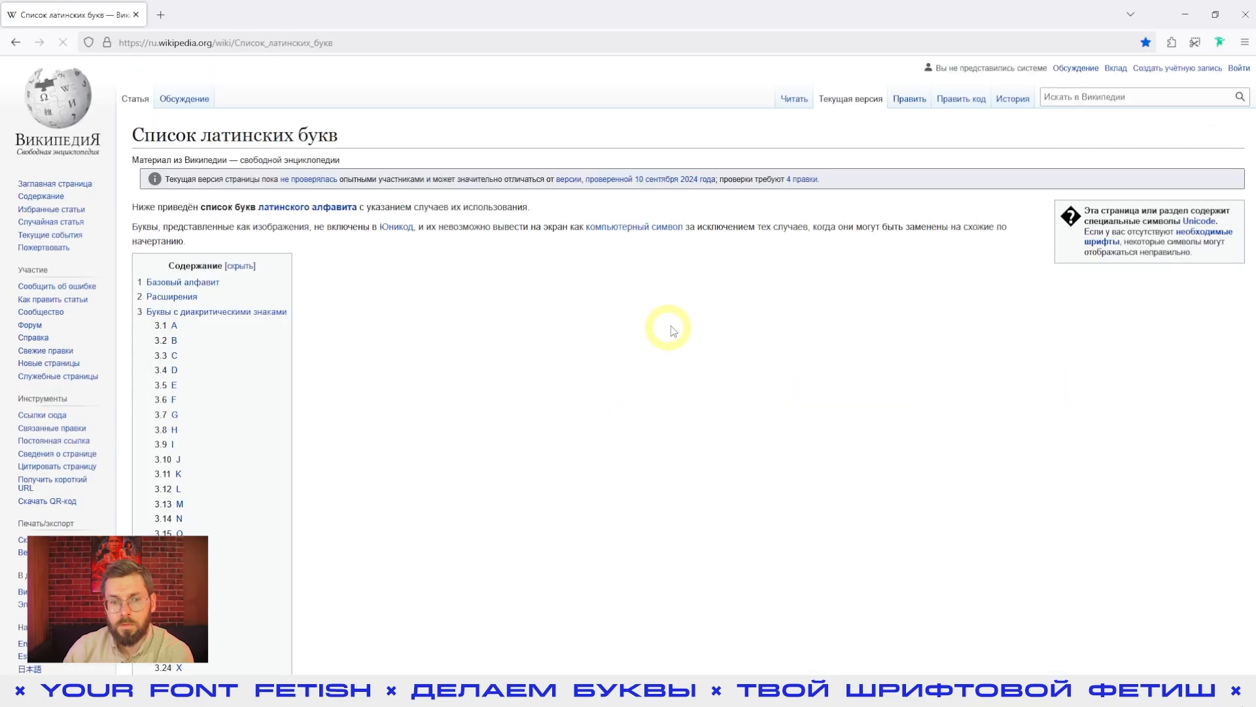
scroll(619, 352, "down", 10)
scroll(619, 352, "down", 1)
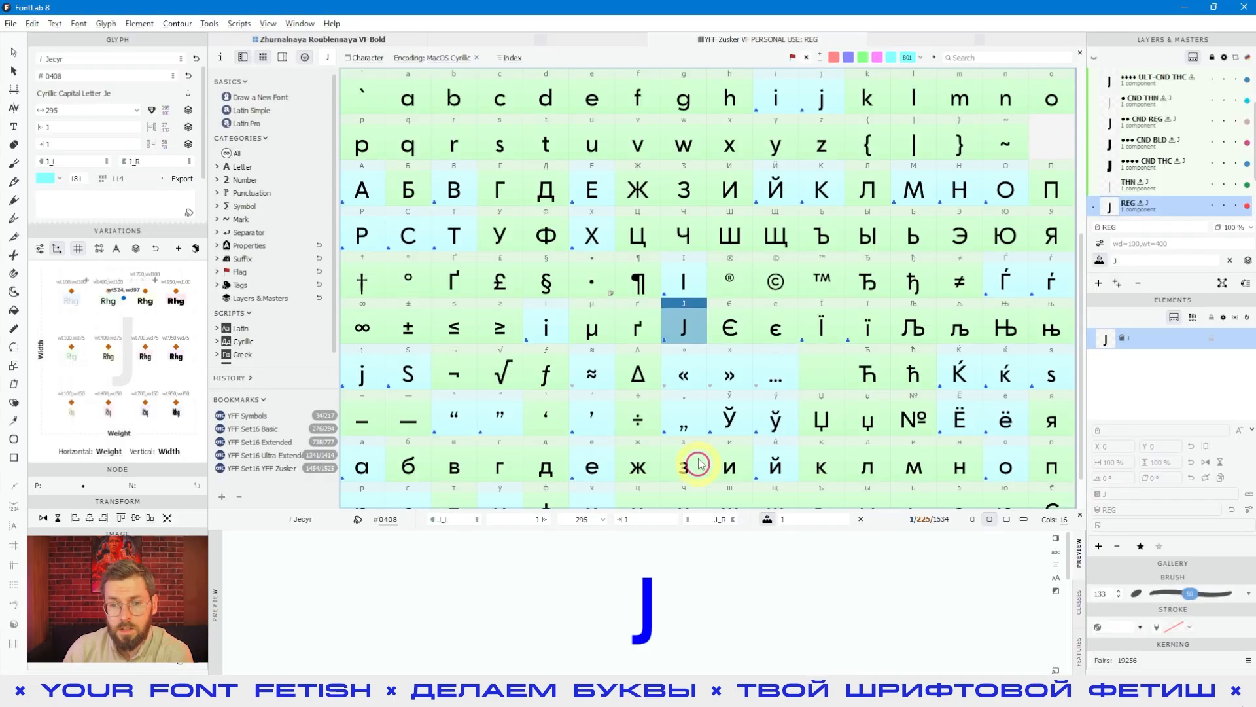
left_click(682, 350)
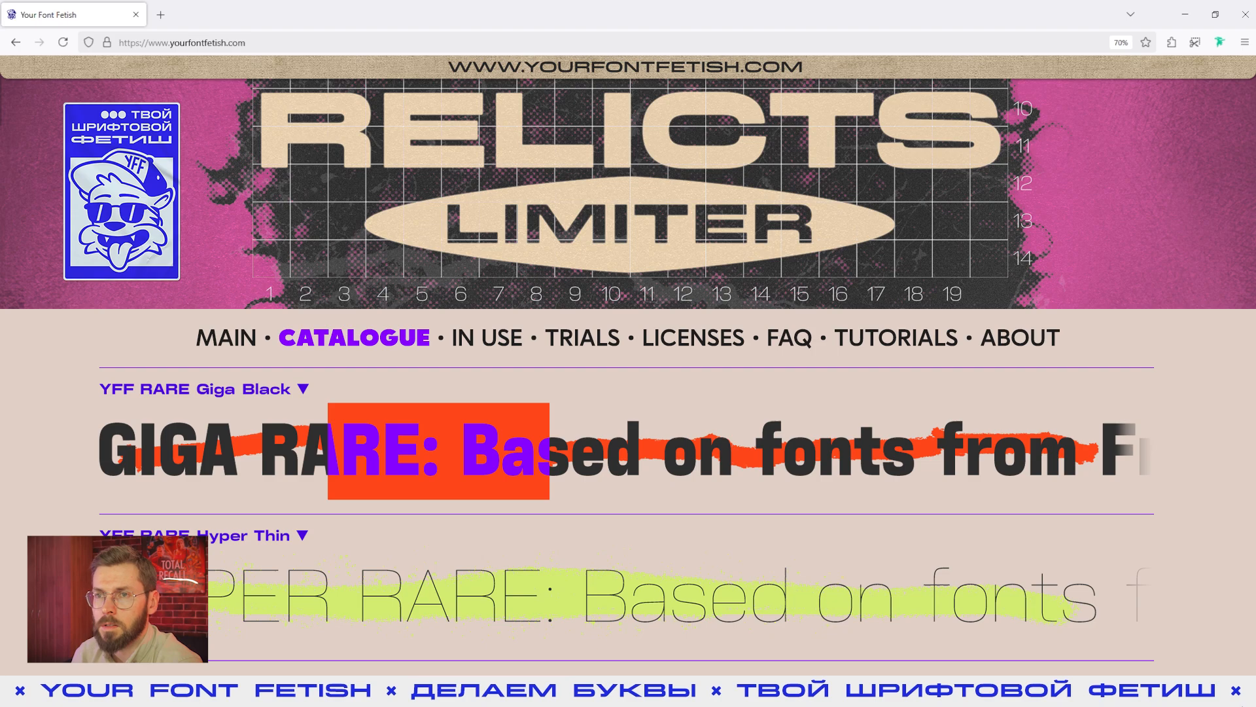
Step: Switch to Telegram and look through the posts in the Your Font Fetish channel
key("alt+Tab")
scroll(825, 282, "down", 5)
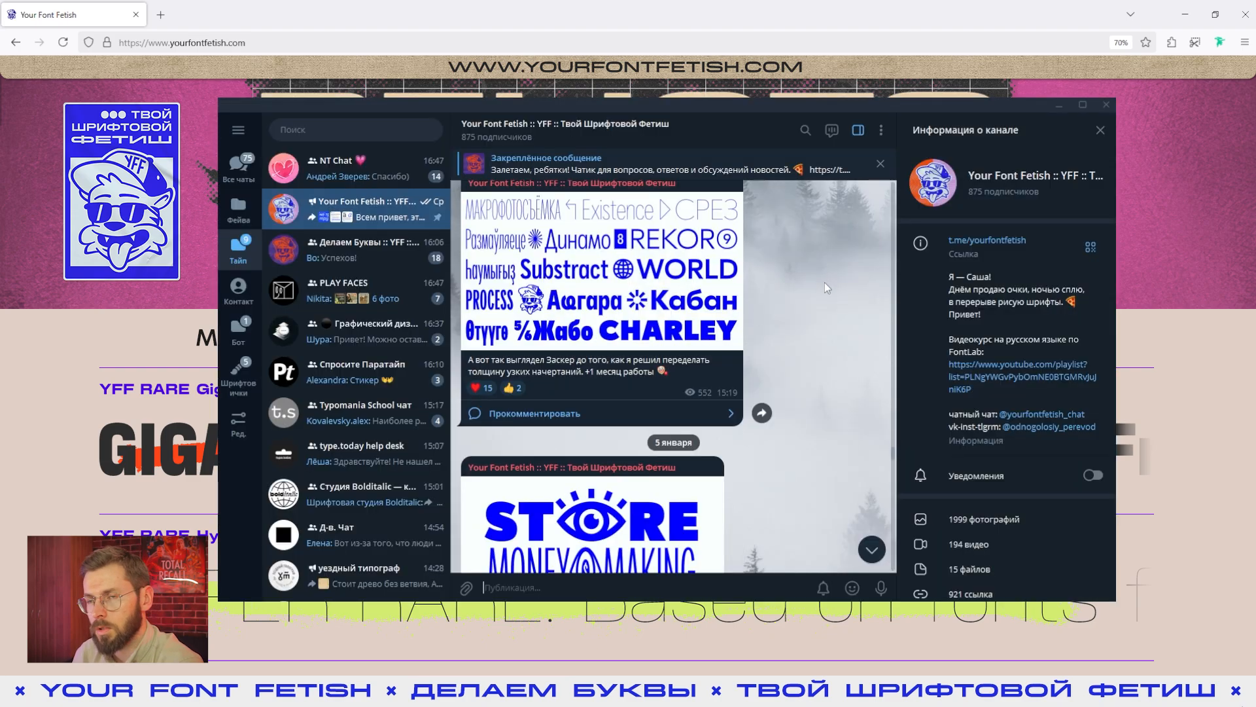
scroll(823, 281, "down", 10)
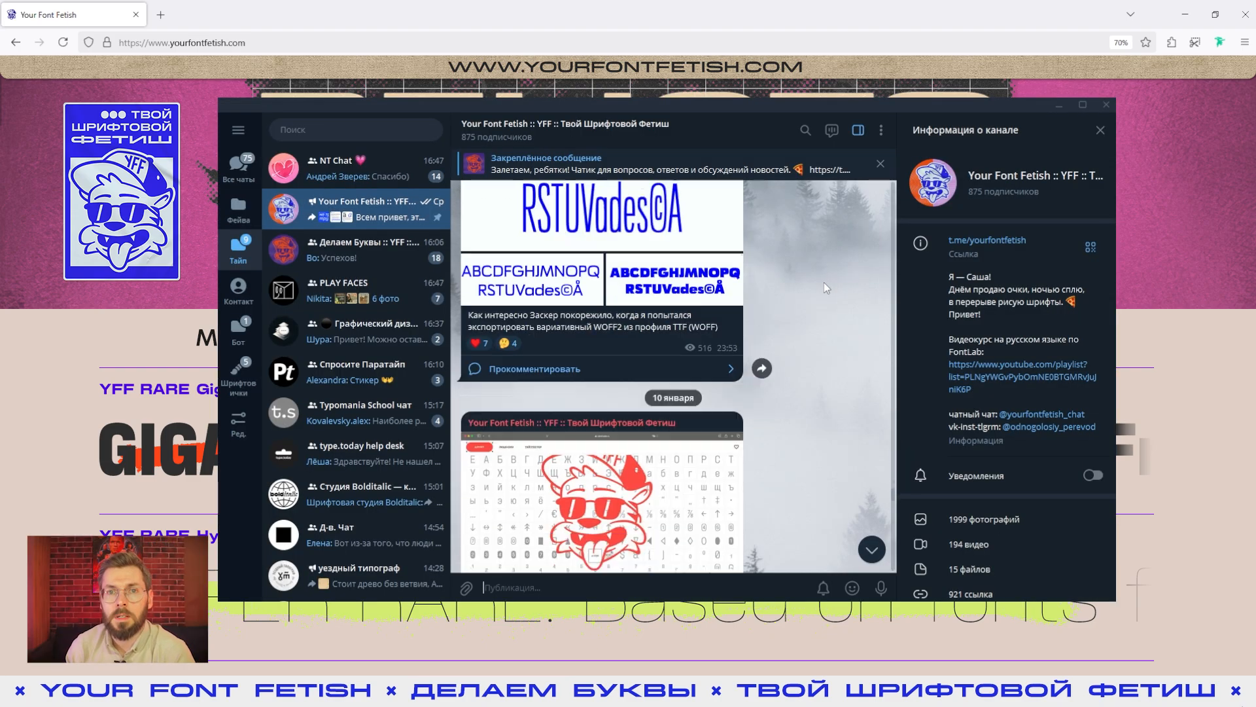
Step: Open the Делаем Буквы FontLab community chat in Telegram, look through its messages and switch back to FontLab
left_click(347, 264)
scroll(782, 275, "down", 6)
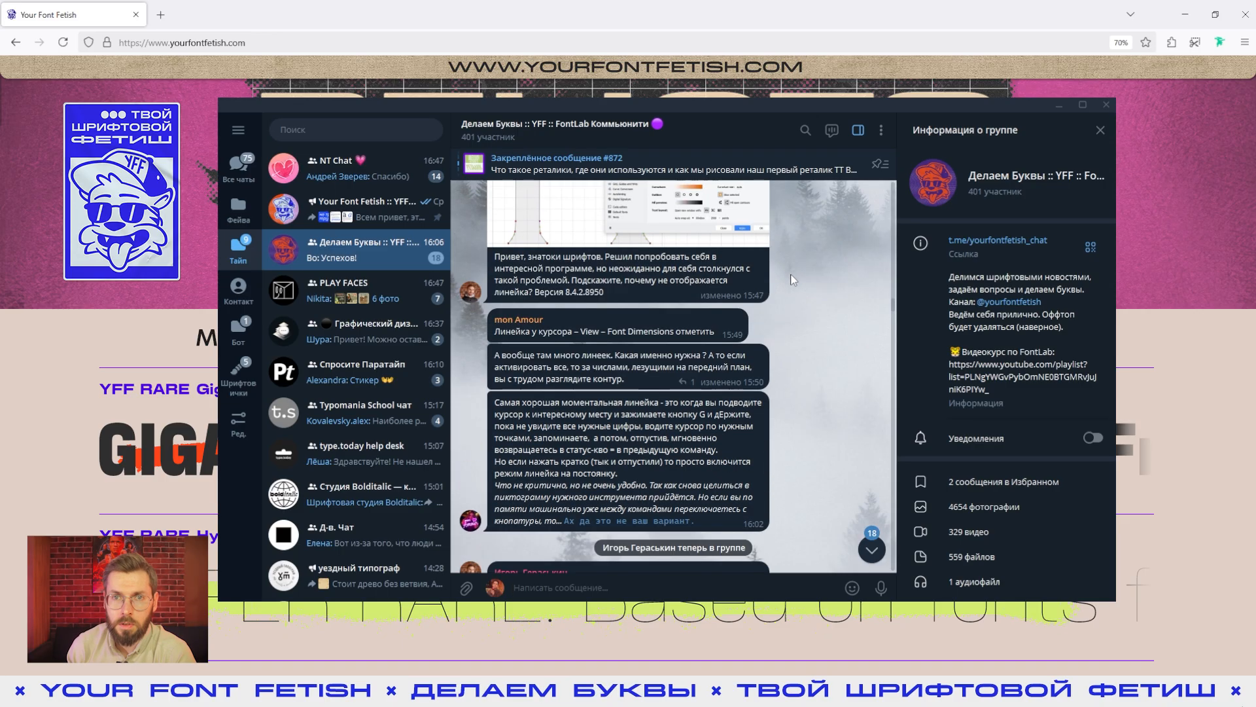
scroll(795, 281, "down", 3)
key("alt+Tab")
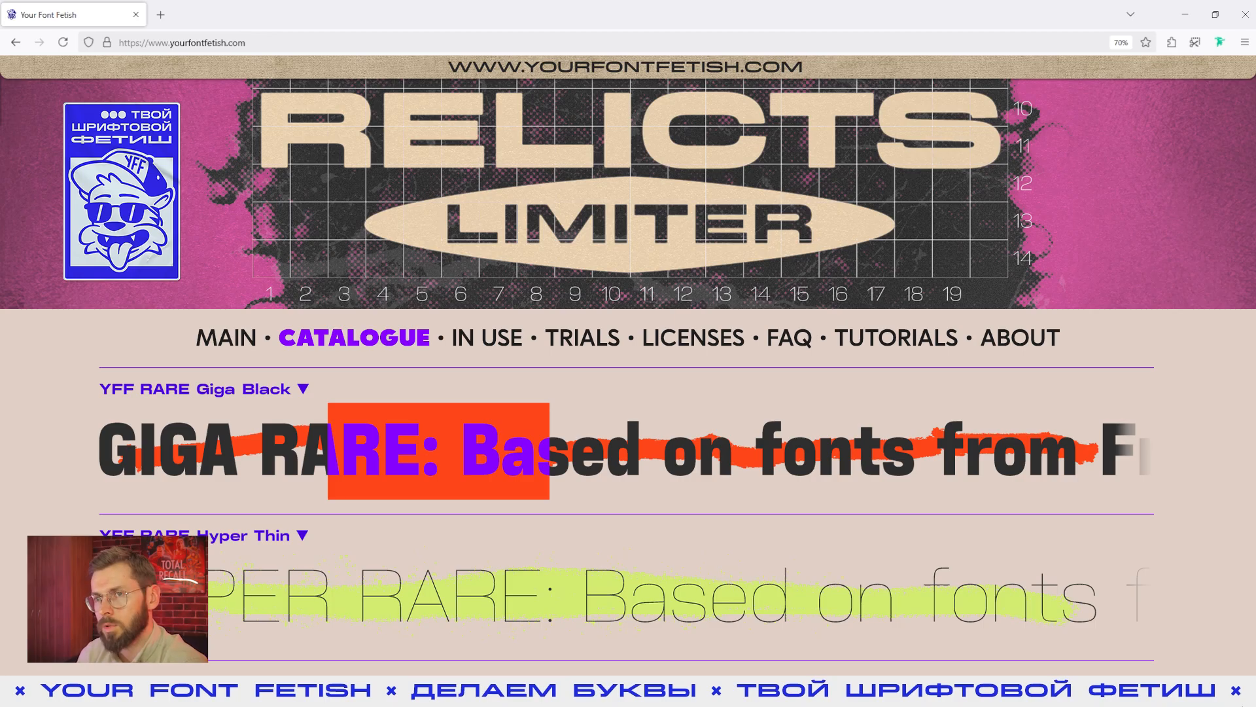
key("alt+Tab")
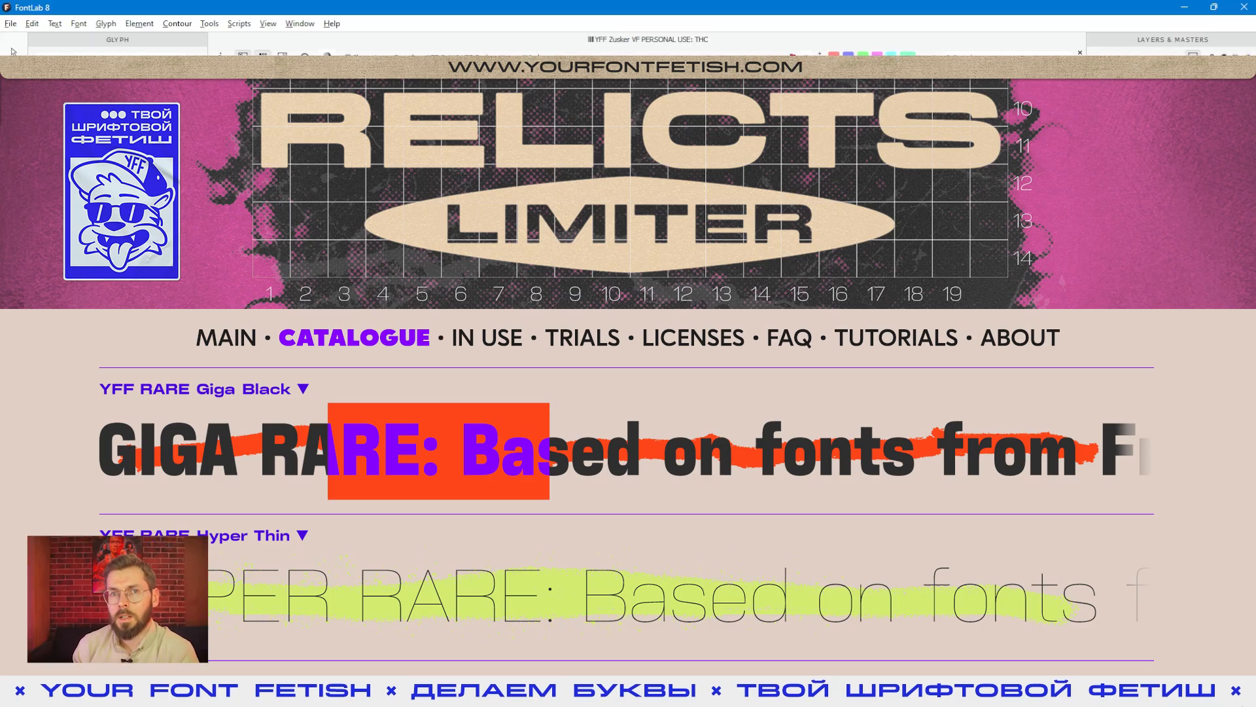